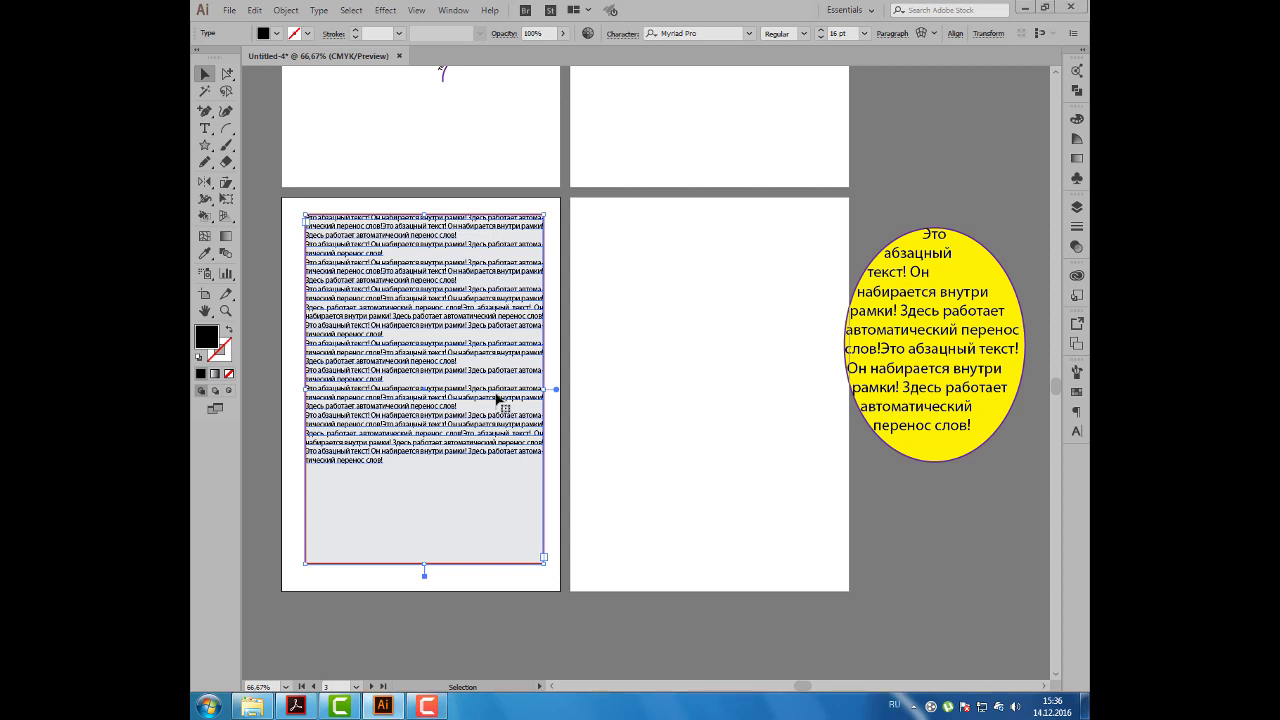
Open Area Type Options for the selected paragraph text frame, currently 179,27 × 263,03 mm.
left_click(319, 10)
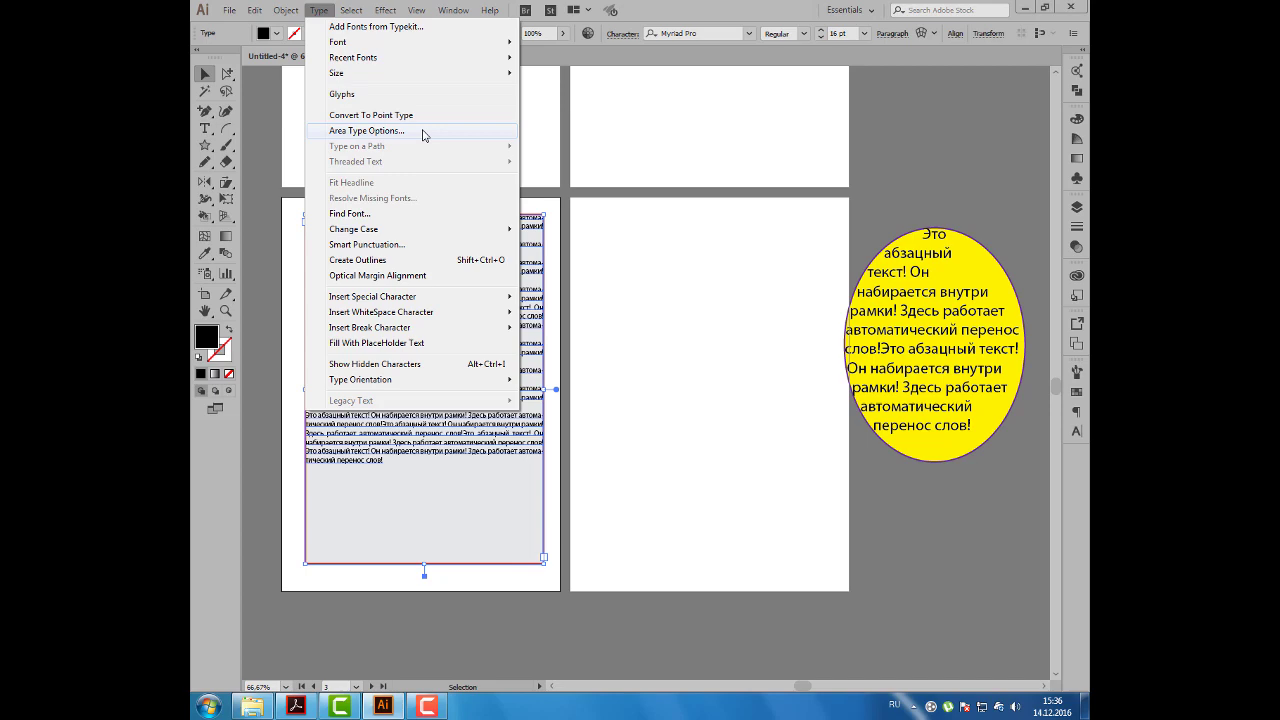
left_click(424, 133)
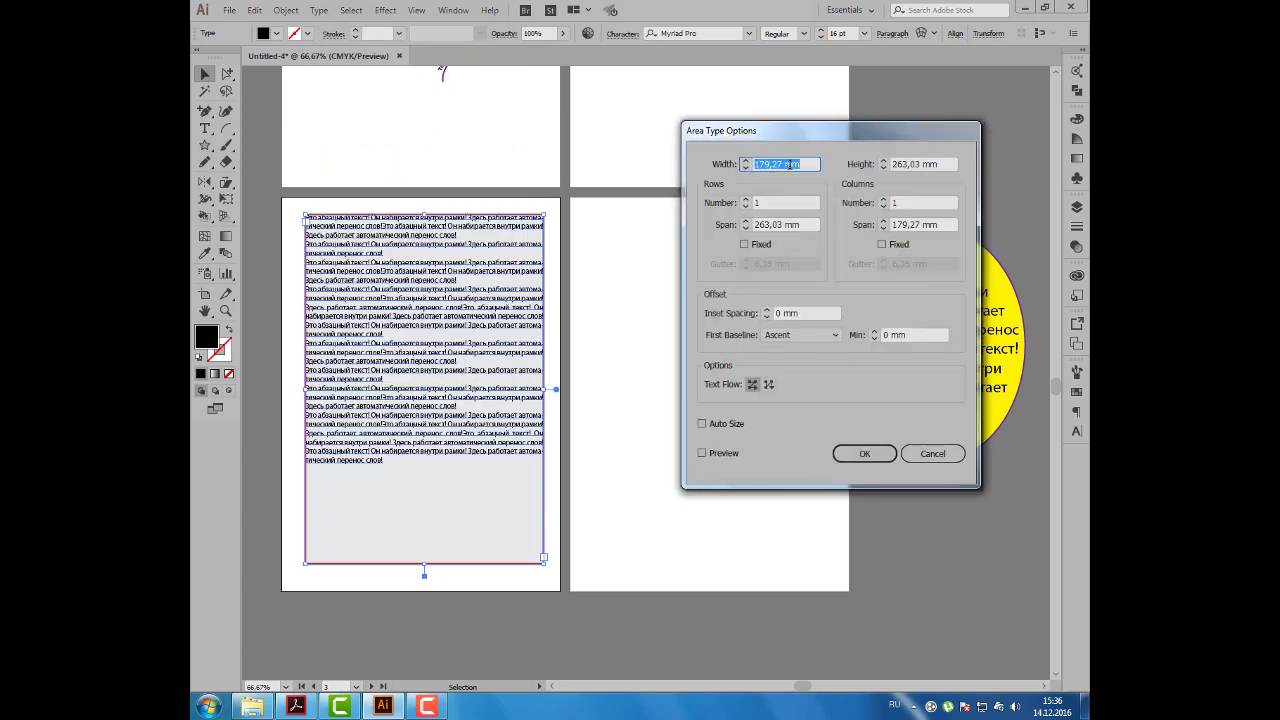
Set the text frame Width to 180 mm and Height to 260 mm.
type("1")
type("80")
key("Tab")
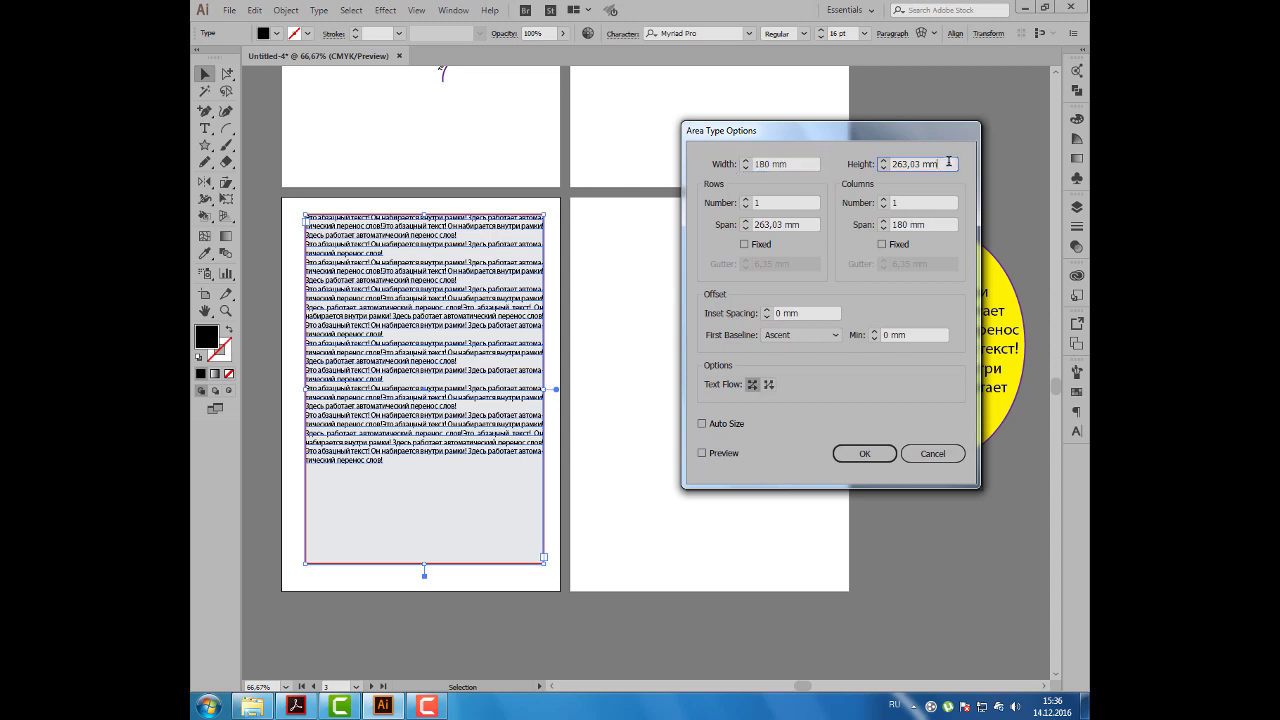
type("26")
type("0")
key("Tab")
left_click(801, 163)
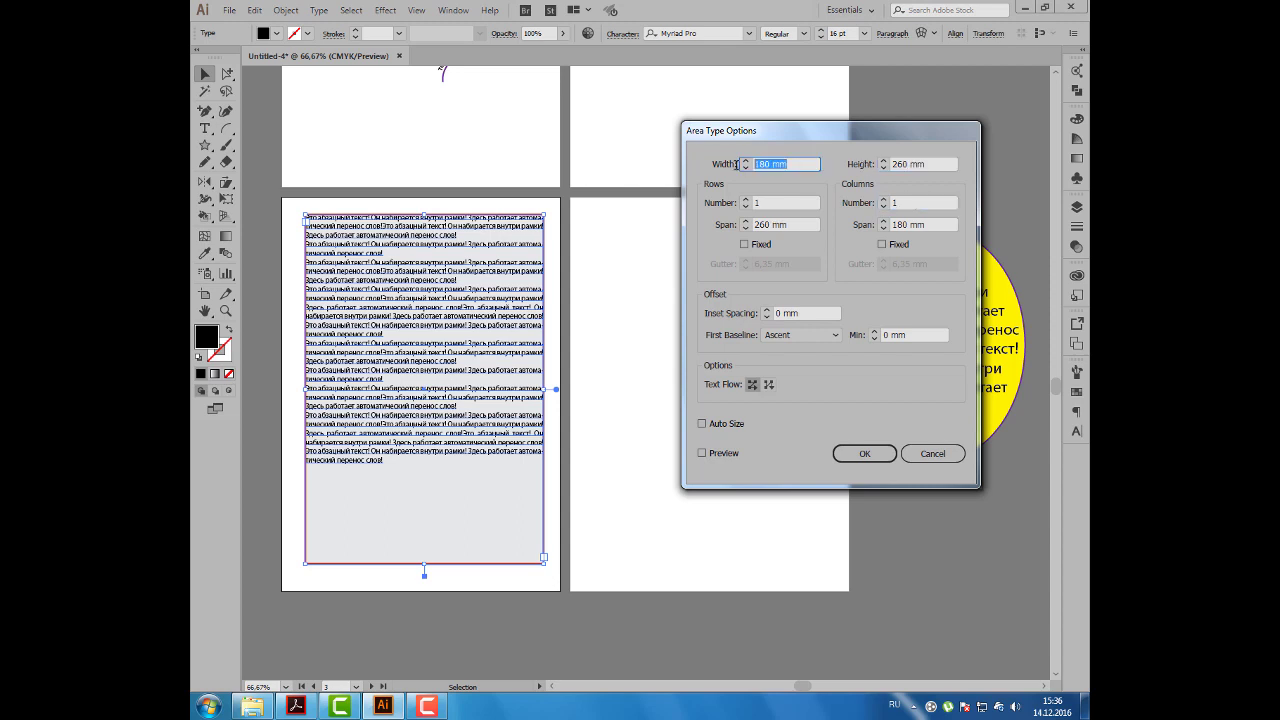
left_click(929, 165)
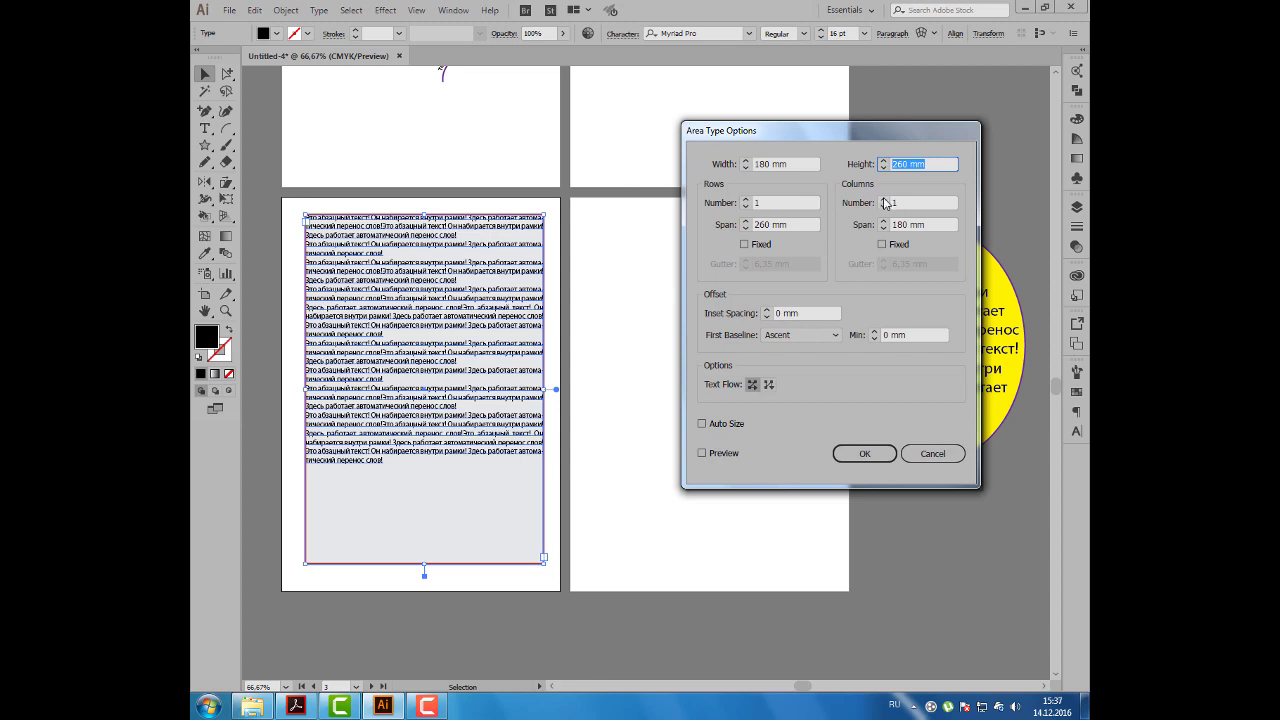
Set Columns Number to 2 with Preview on and a 7 mm column gutter.
left_click(884, 200)
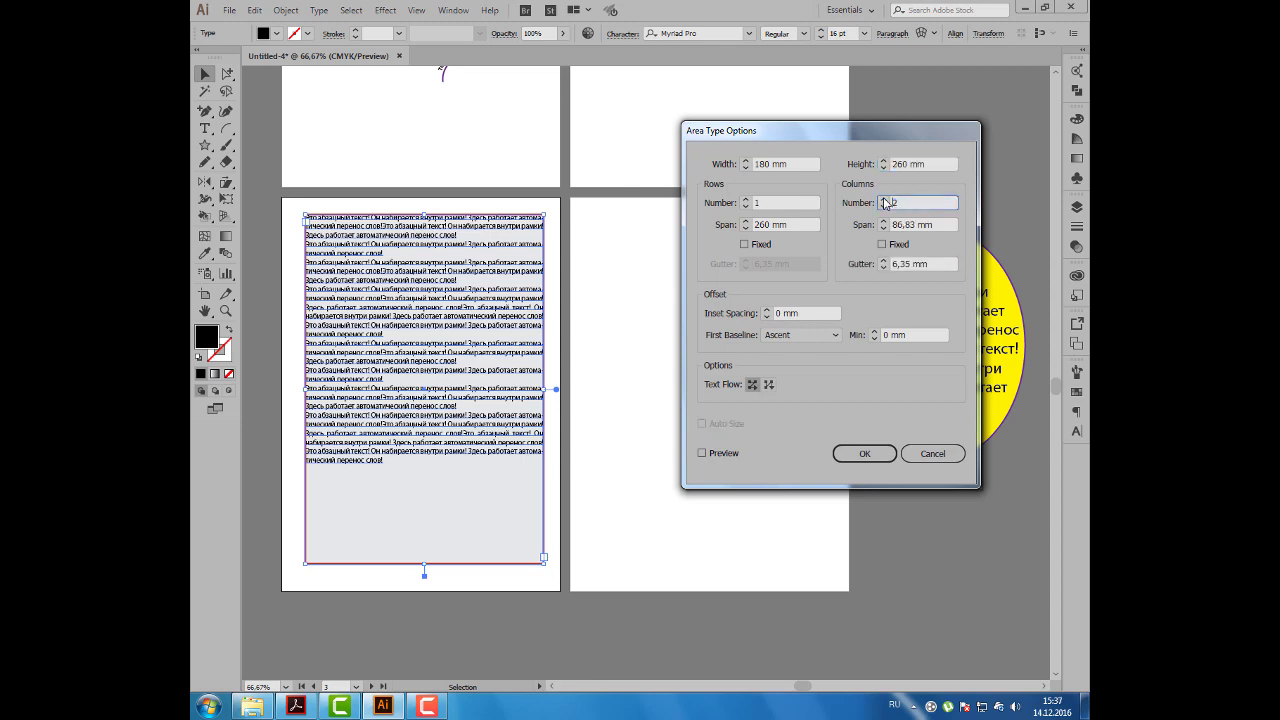
left_click(702, 453)
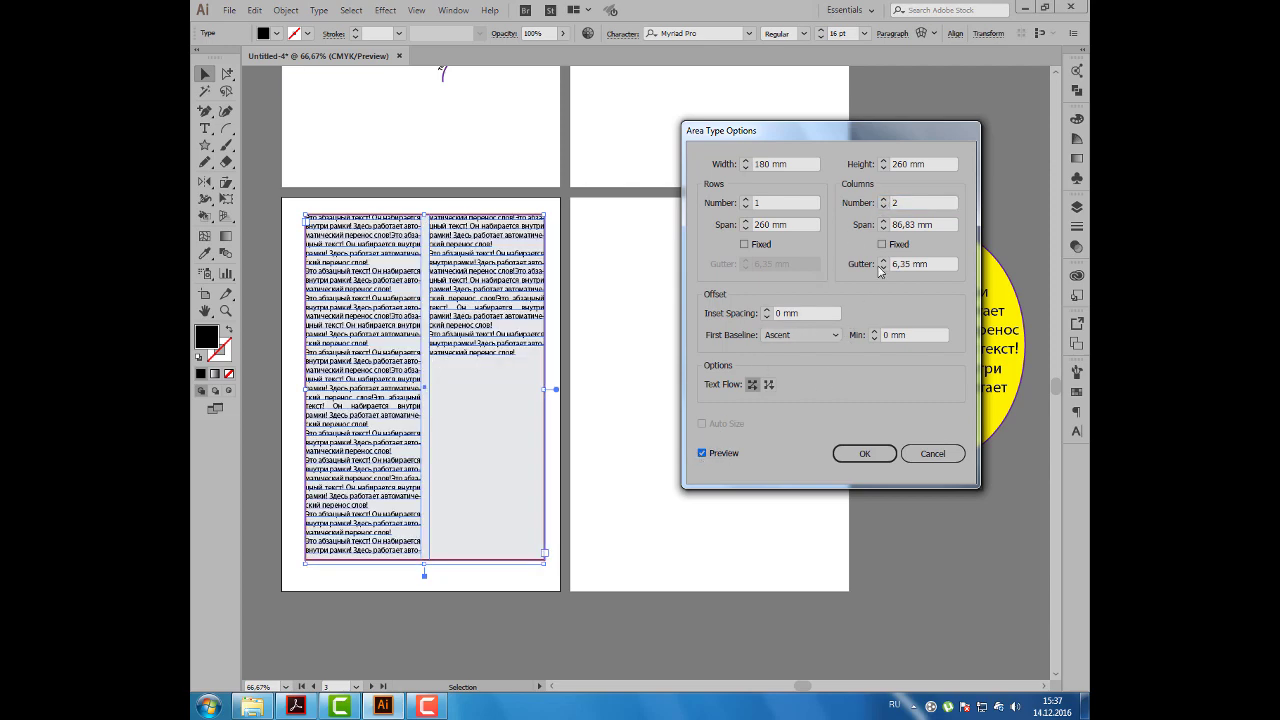
double_click(904, 203)
left_click(883, 199)
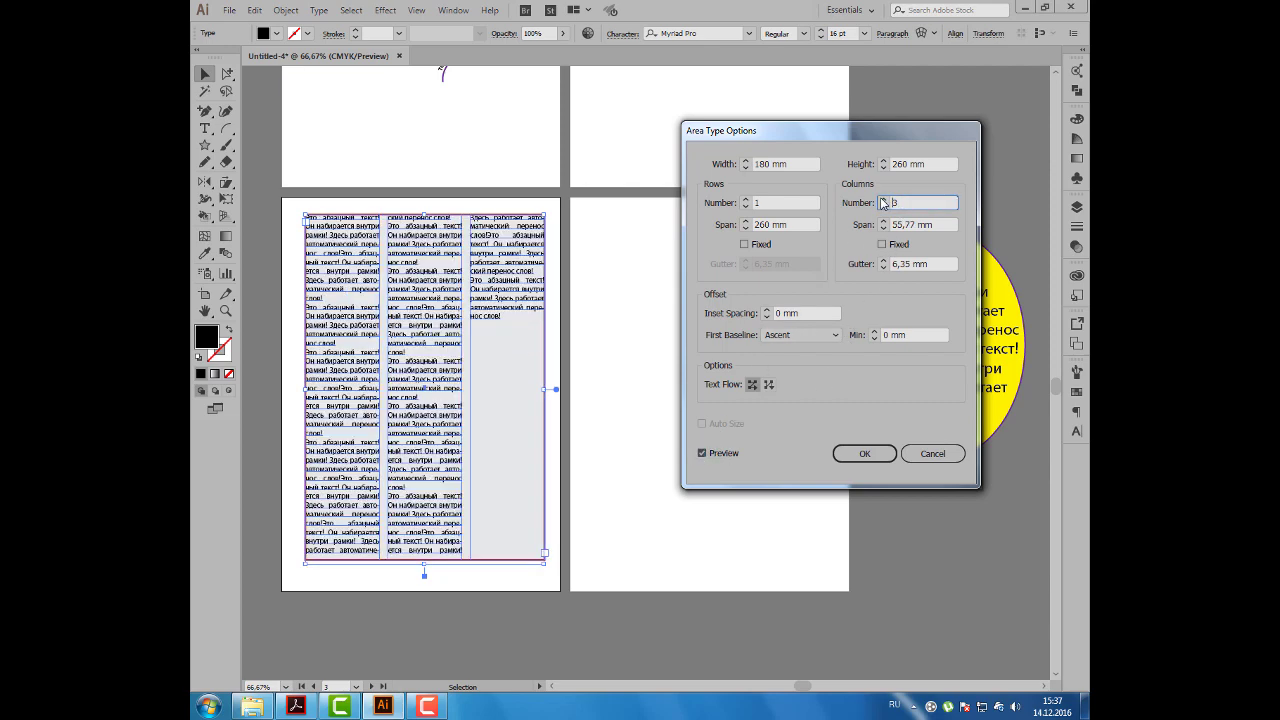
left_click(884, 207)
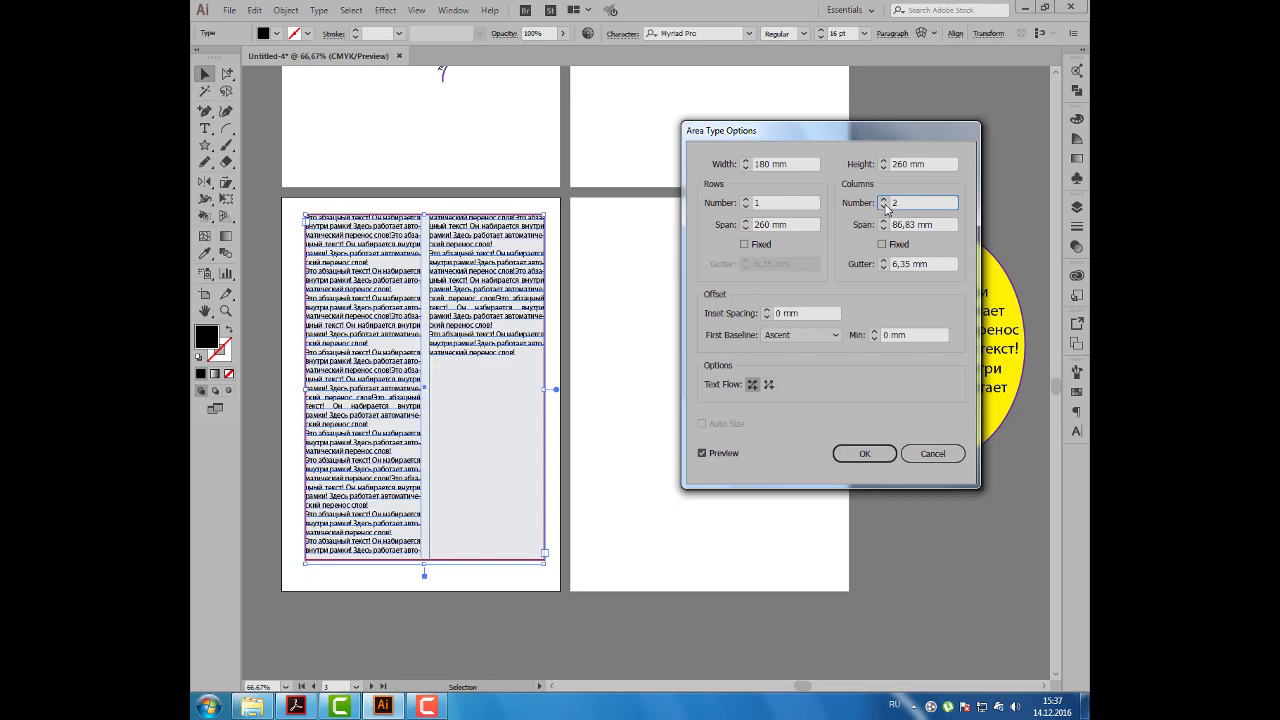
left_click(883, 260)
left_click(883, 260)
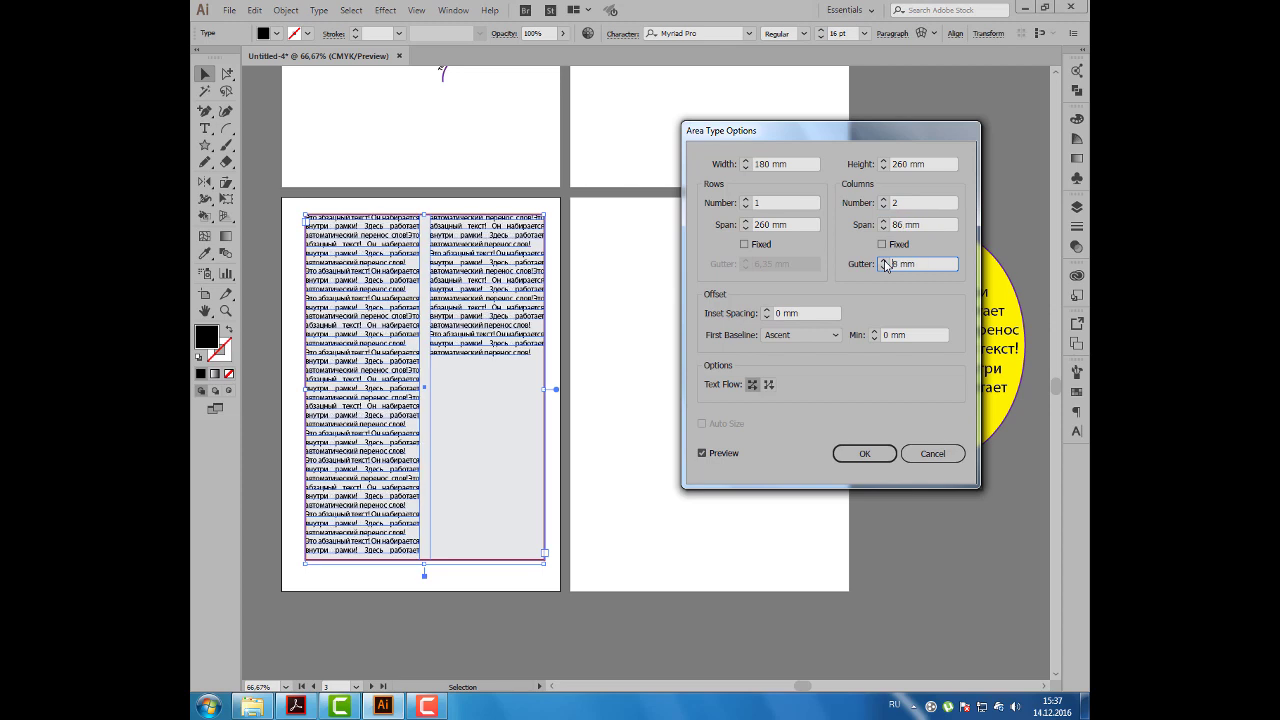
left_click(883, 268)
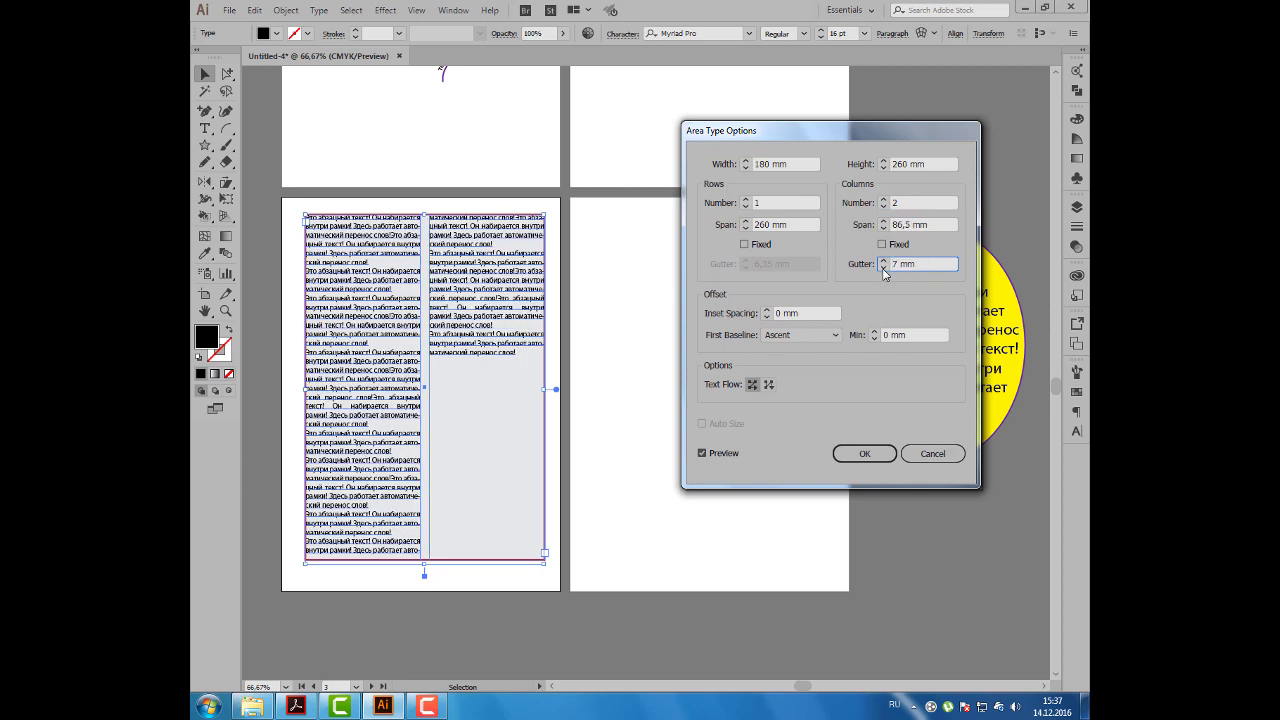
left_click_drag(781, 203, 727, 208)
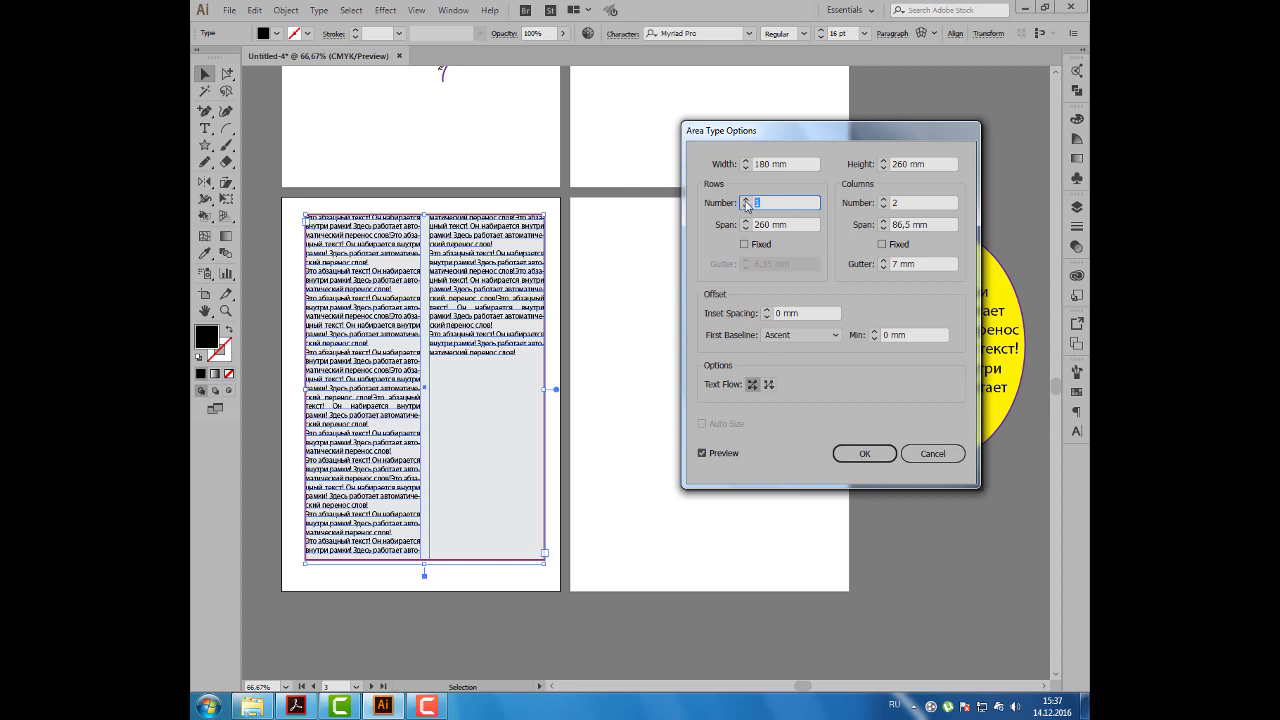
left_click(745, 199)
left_click(745, 199)
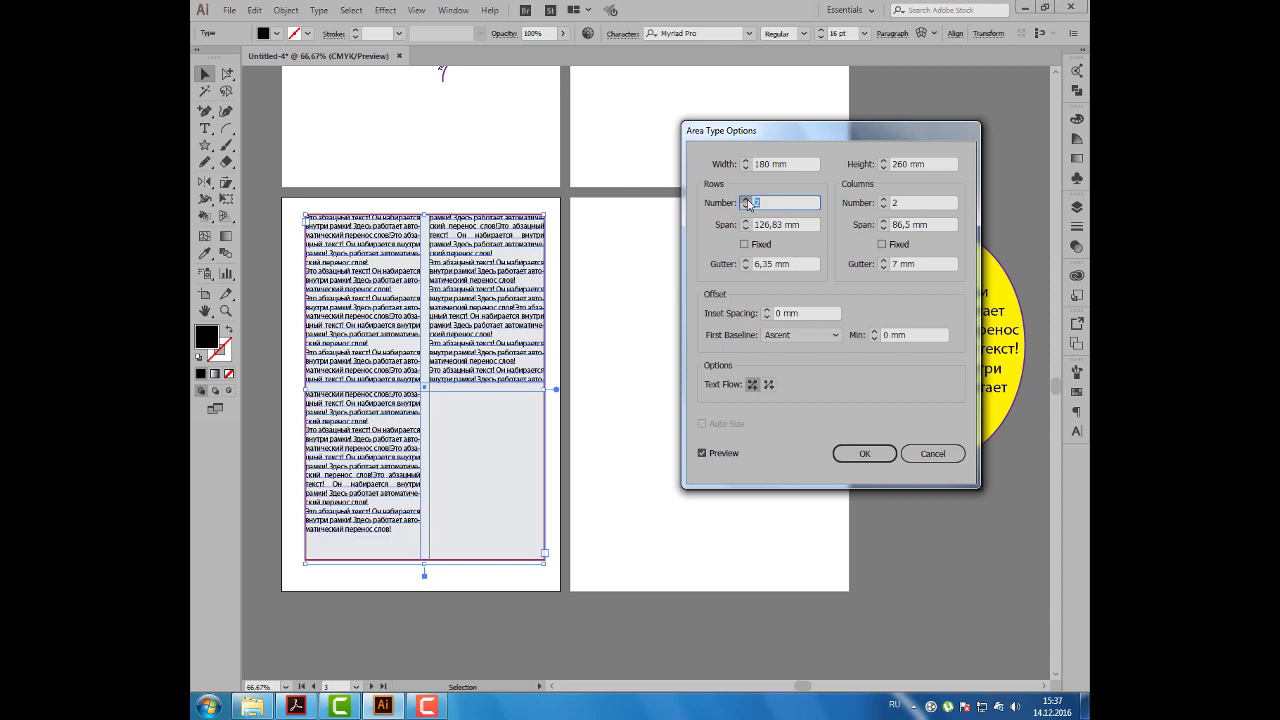
left_click(745, 199)
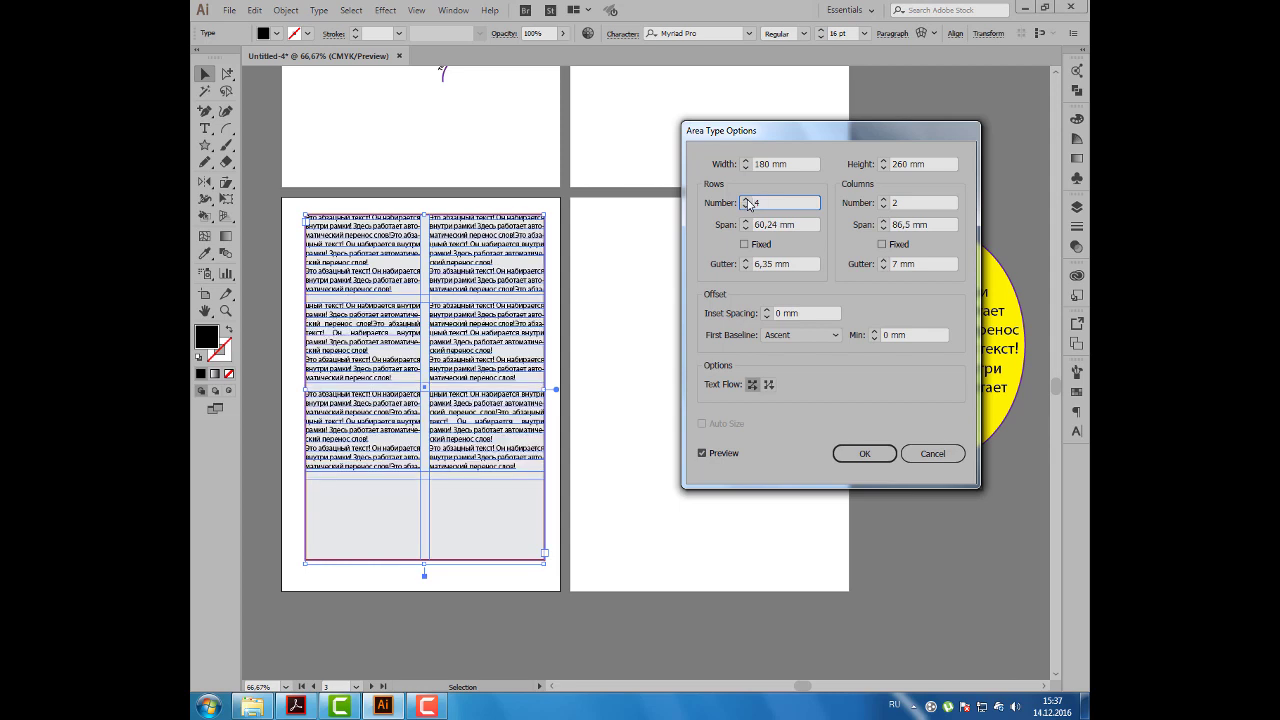
left_click(746, 200)
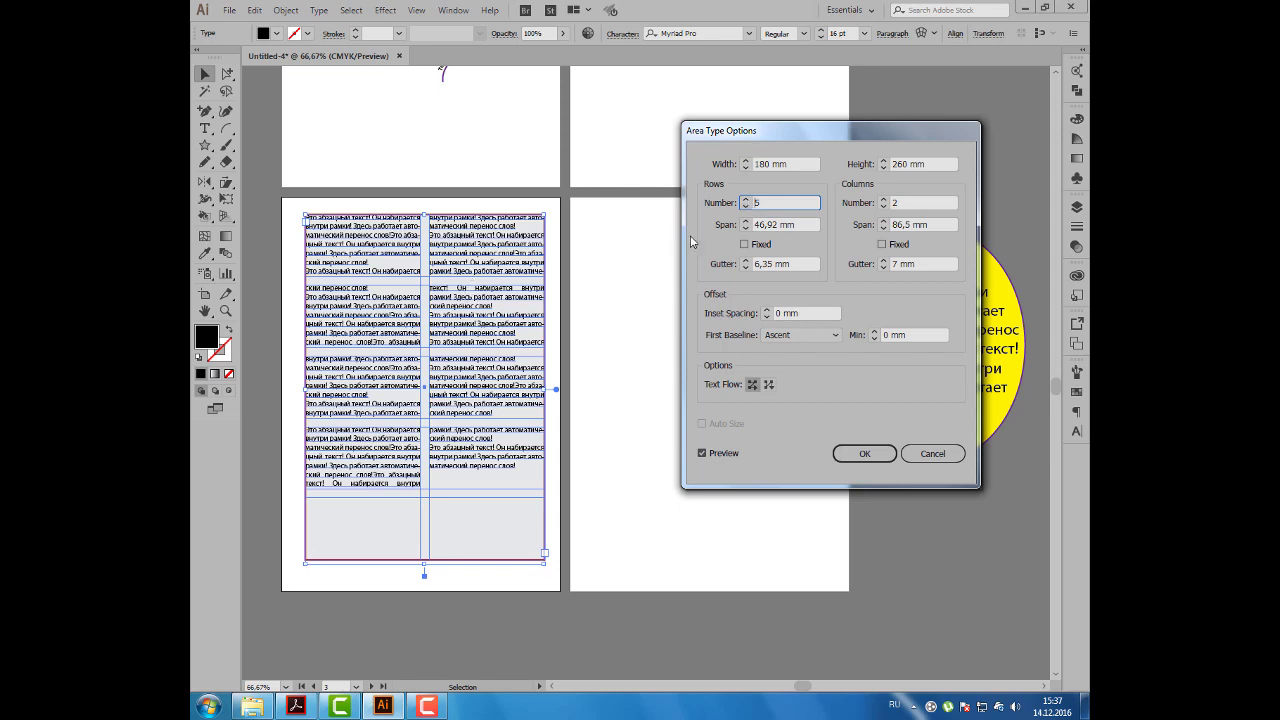
left_click(745, 207)
left_click(745, 207)
left_click(745, 207)
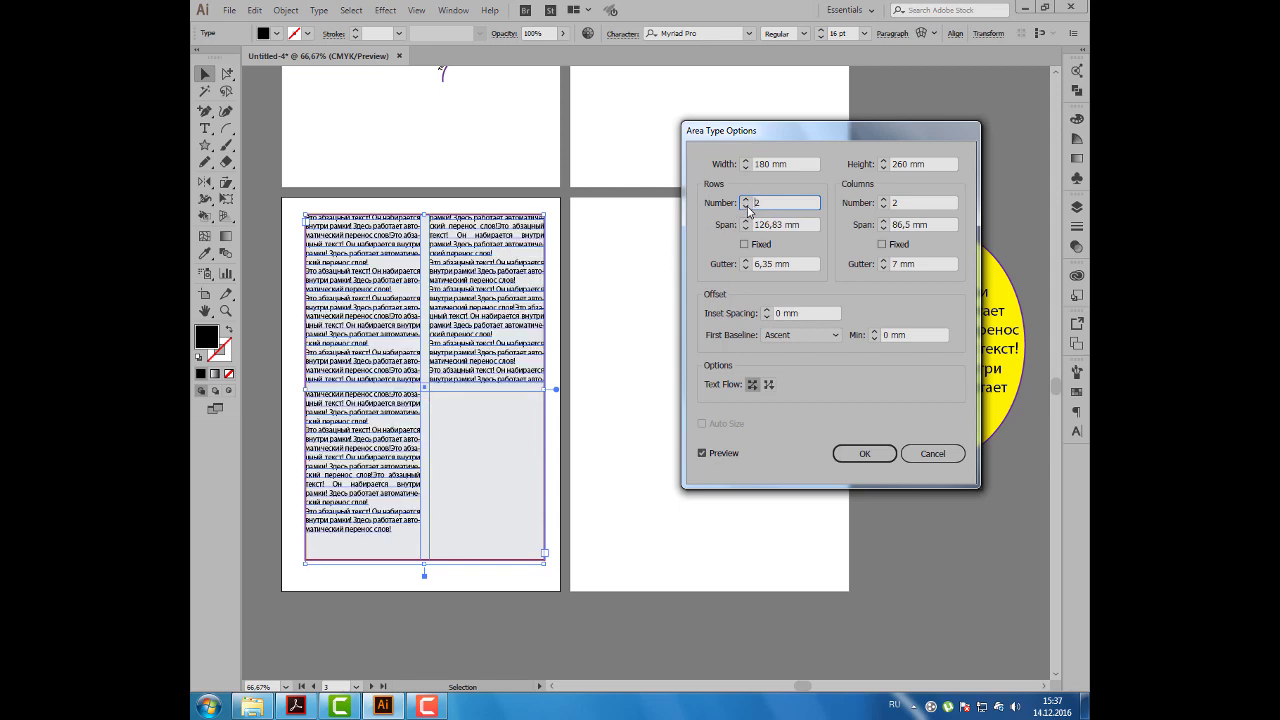
left_click(745, 207)
left_click(914, 205)
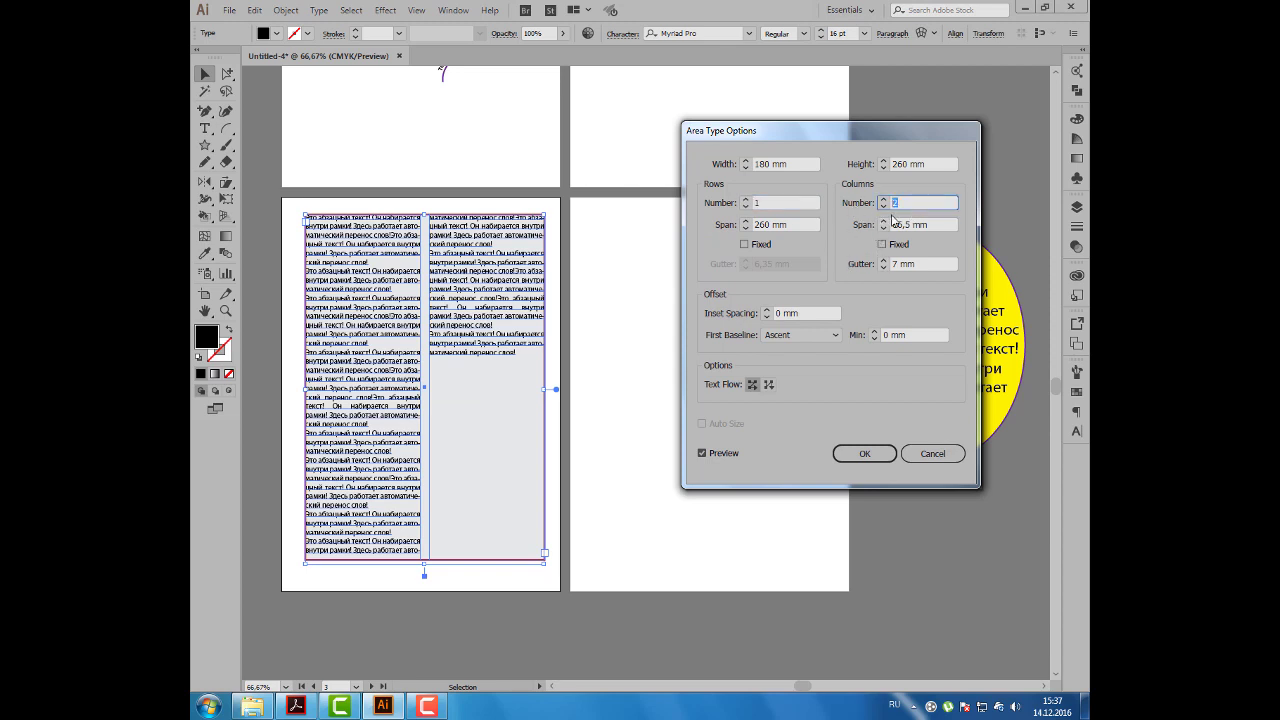
Lower the Columns Gutter to 6 mm, making each column 87 mm wide.
left_click(920, 262)
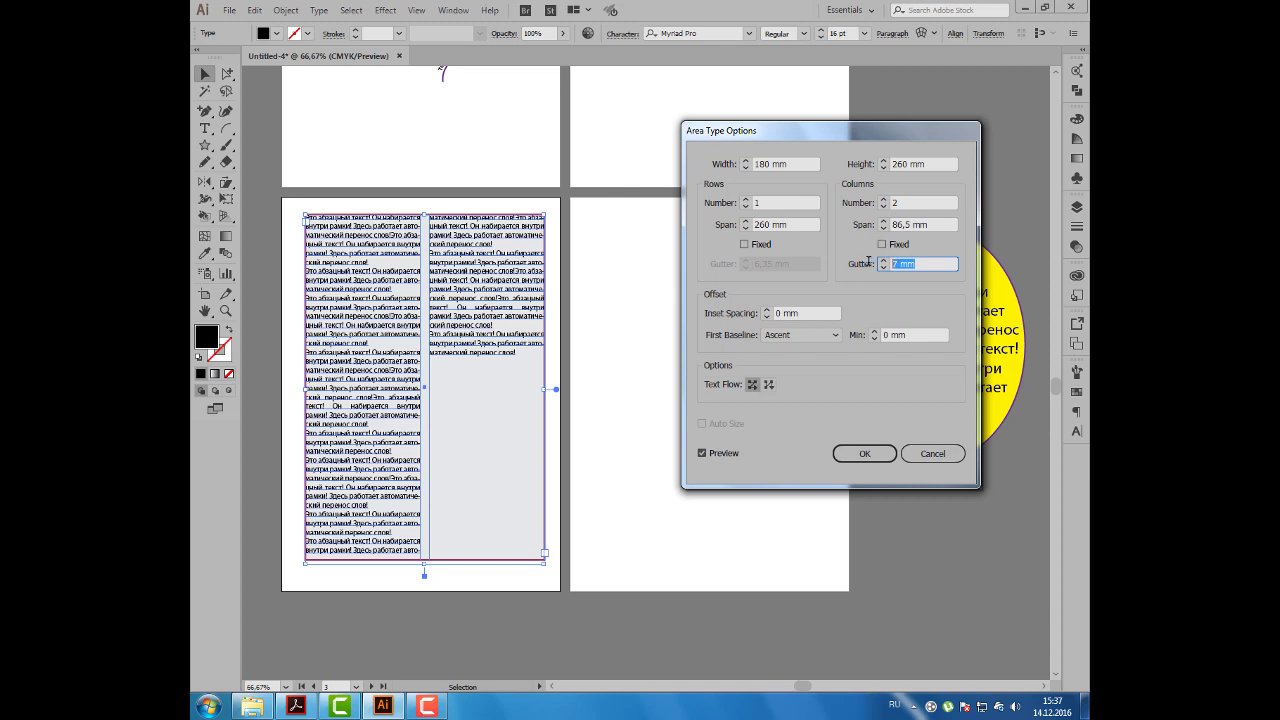
left_click(935, 224)
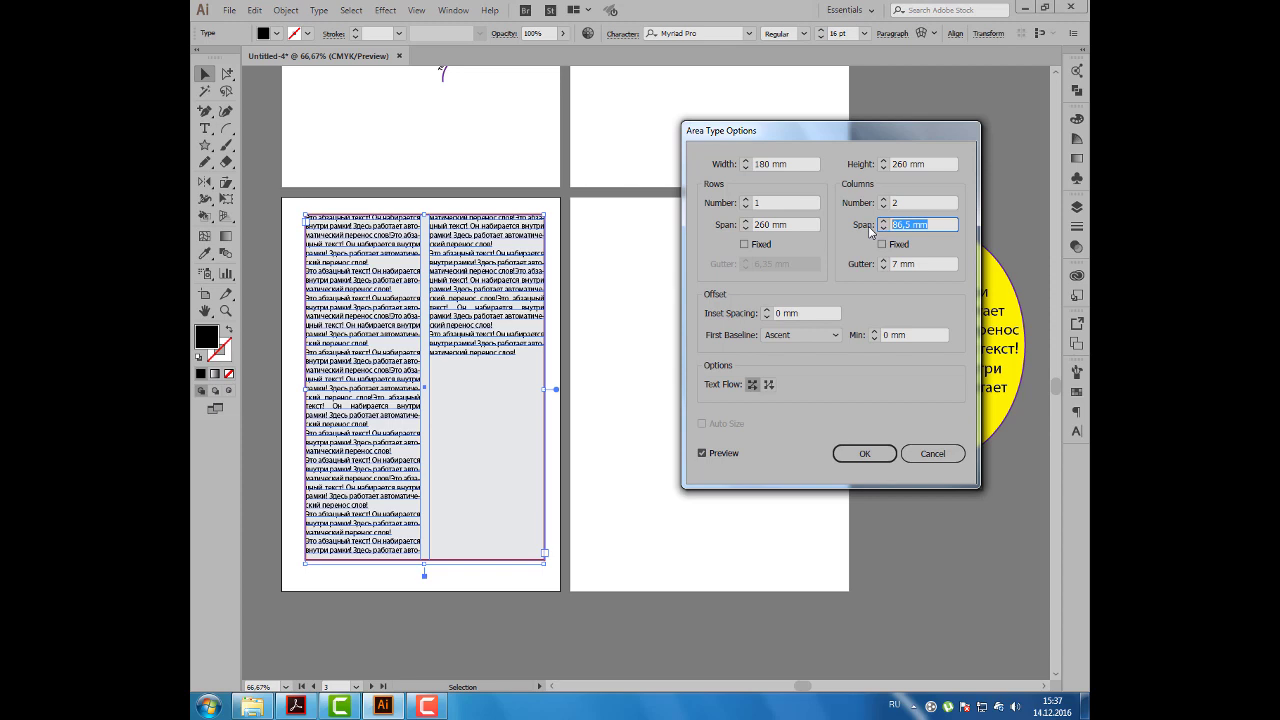
left_click_drag(800, 163, 735, 164)
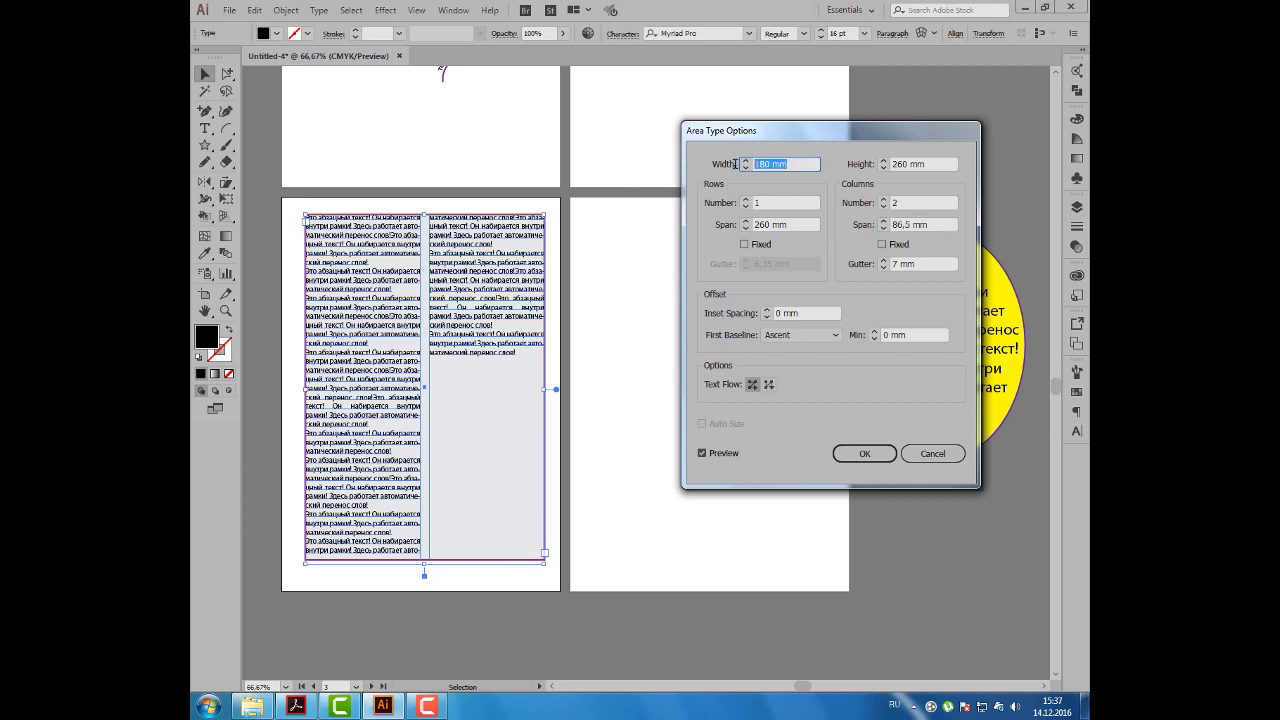
left_click(931, 223)
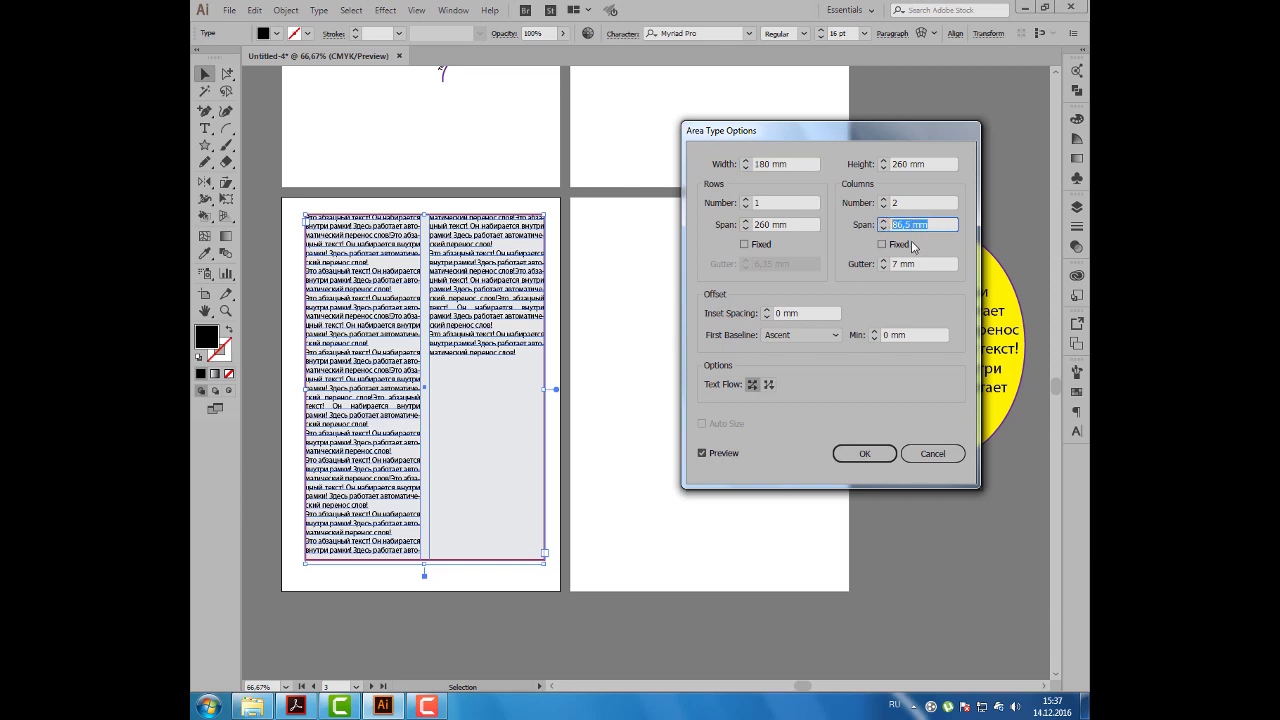
left_click(908, 203)
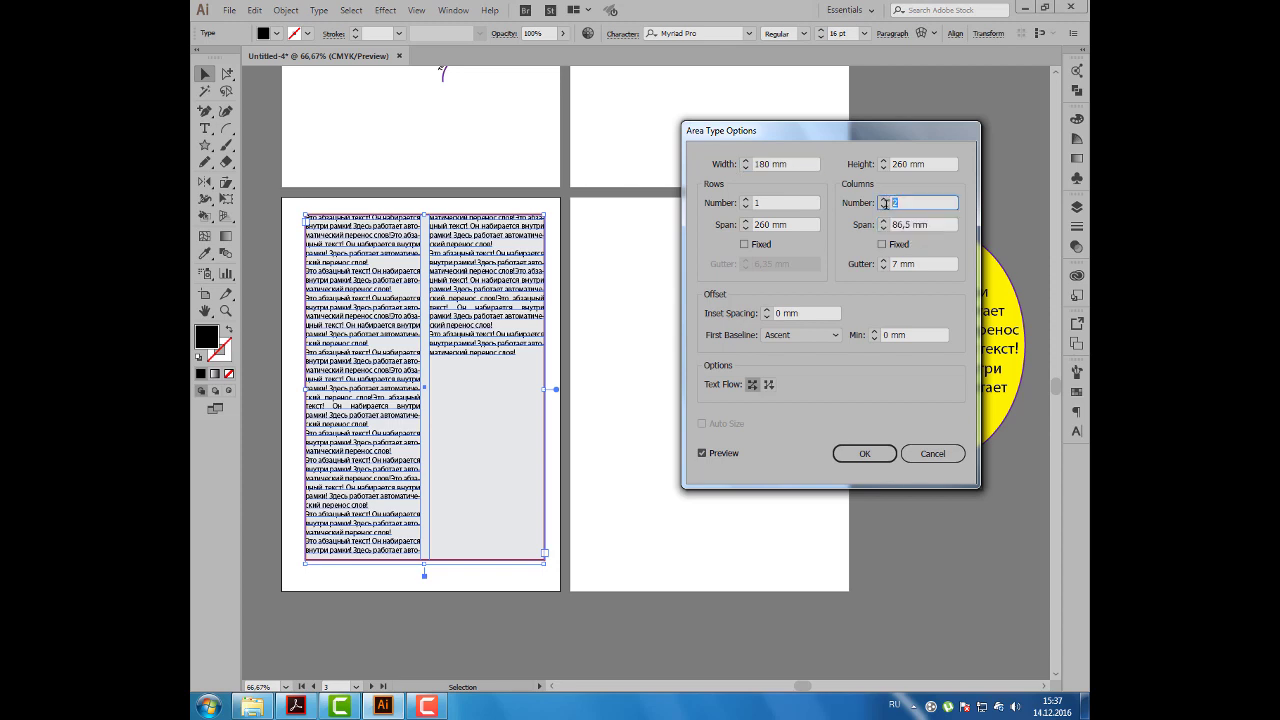
left_click(905, 263)
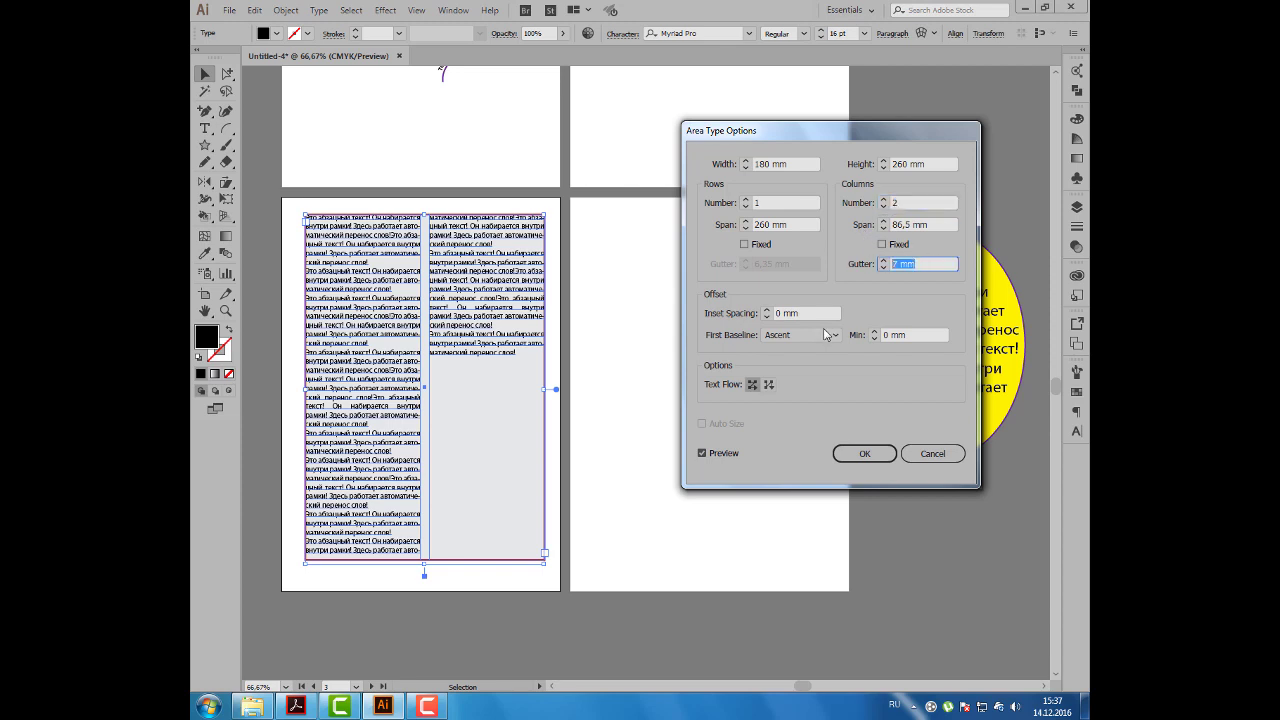
left_click(884, 268)
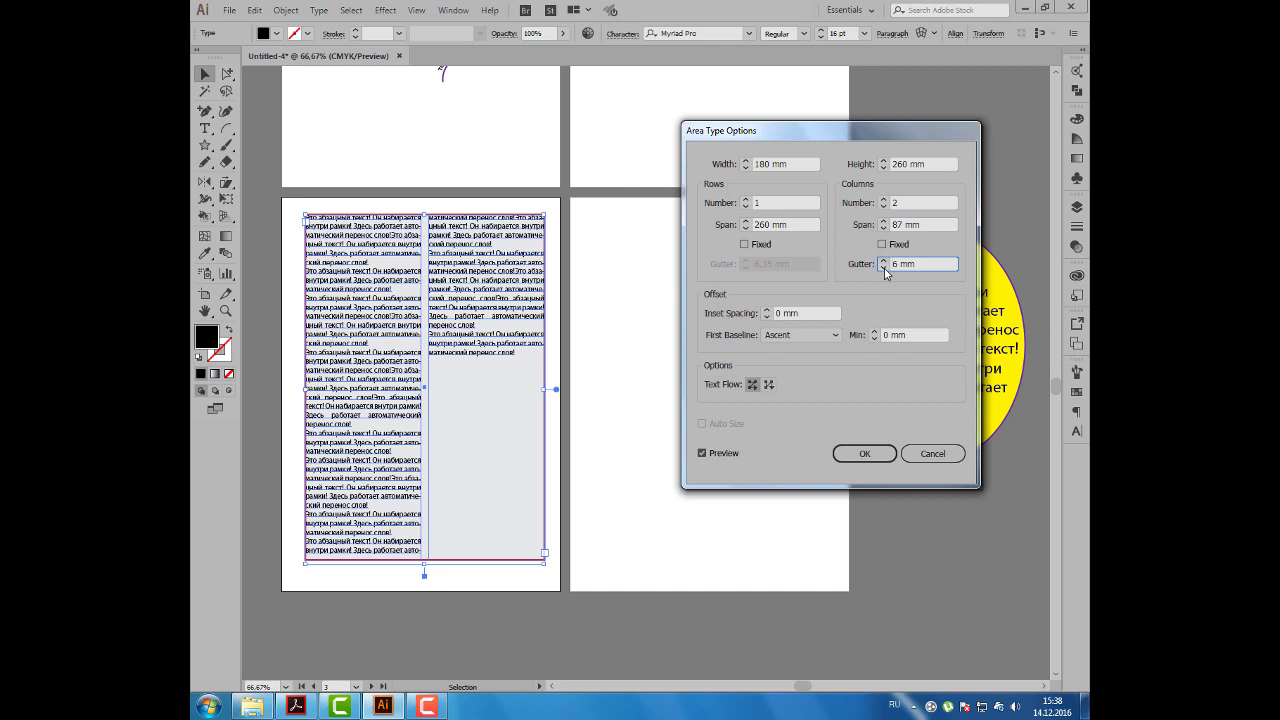
left_click_drag(806, 312, 770, 312)
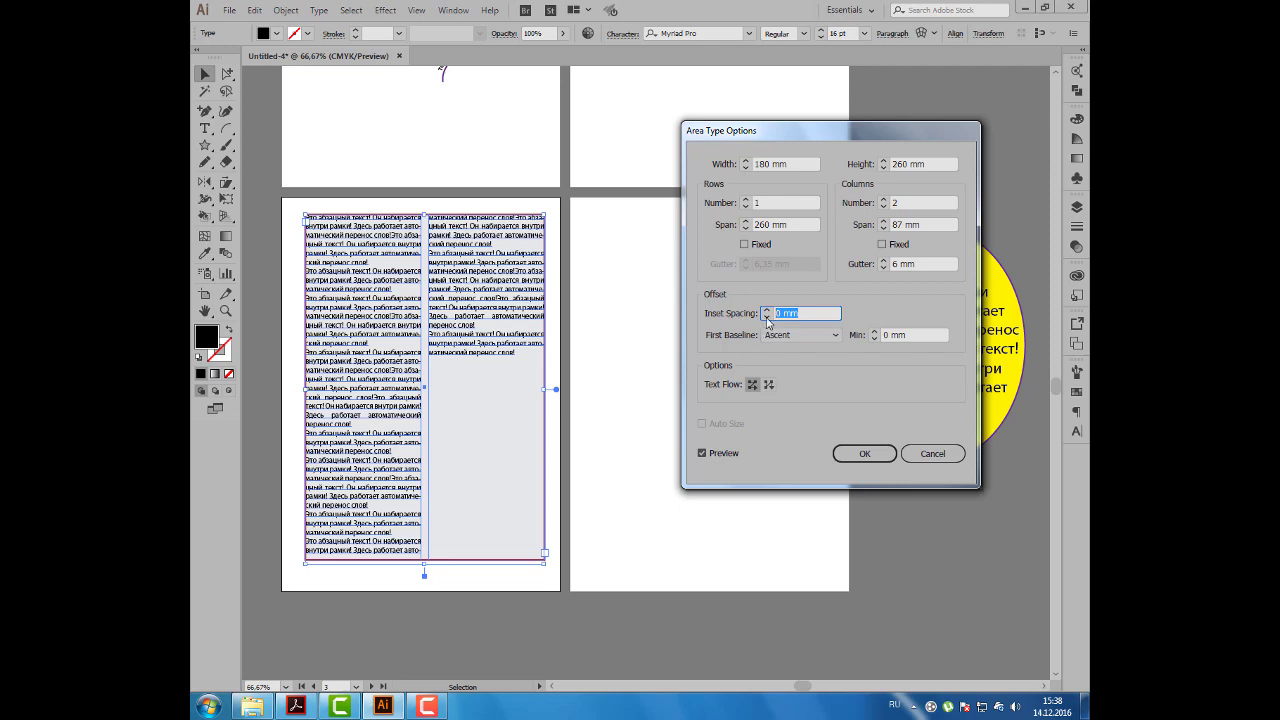
Raise the Inset Spacing to 5 mm.
left_click(767, 310)
left_click(767, 310)
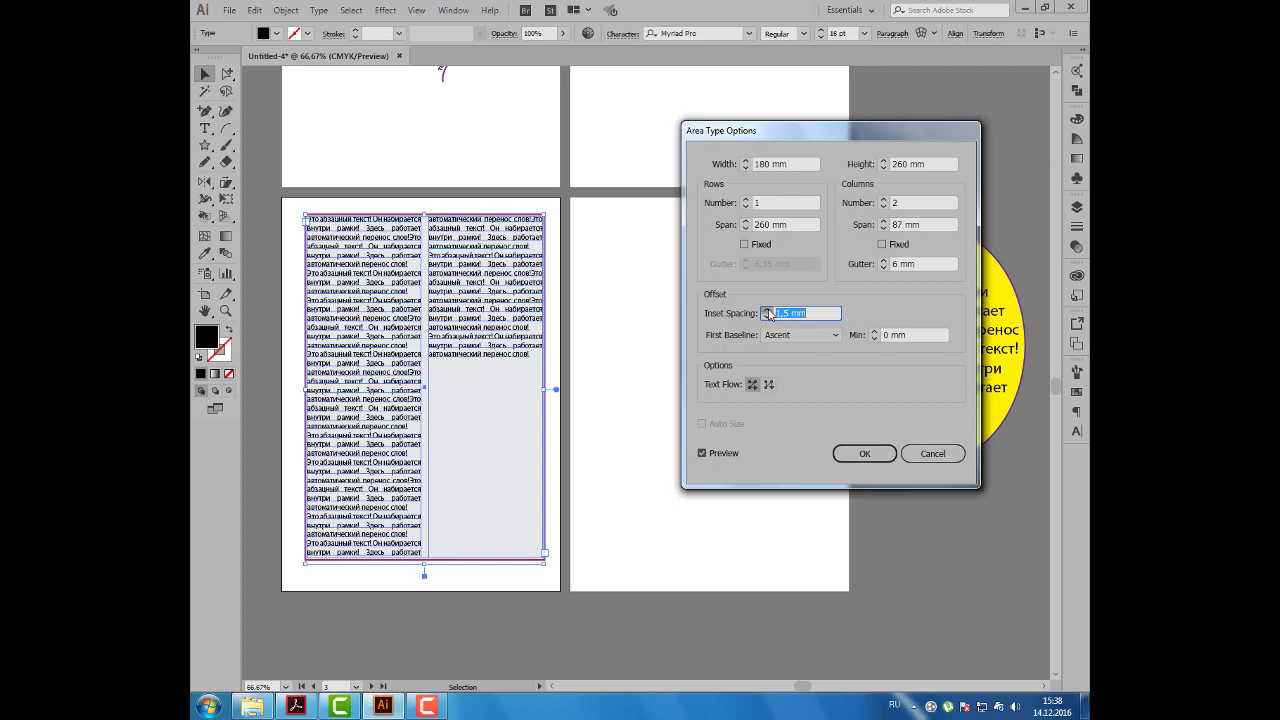
left_click(767, 310)
left_click(767, 310)
left_click(767, 310)
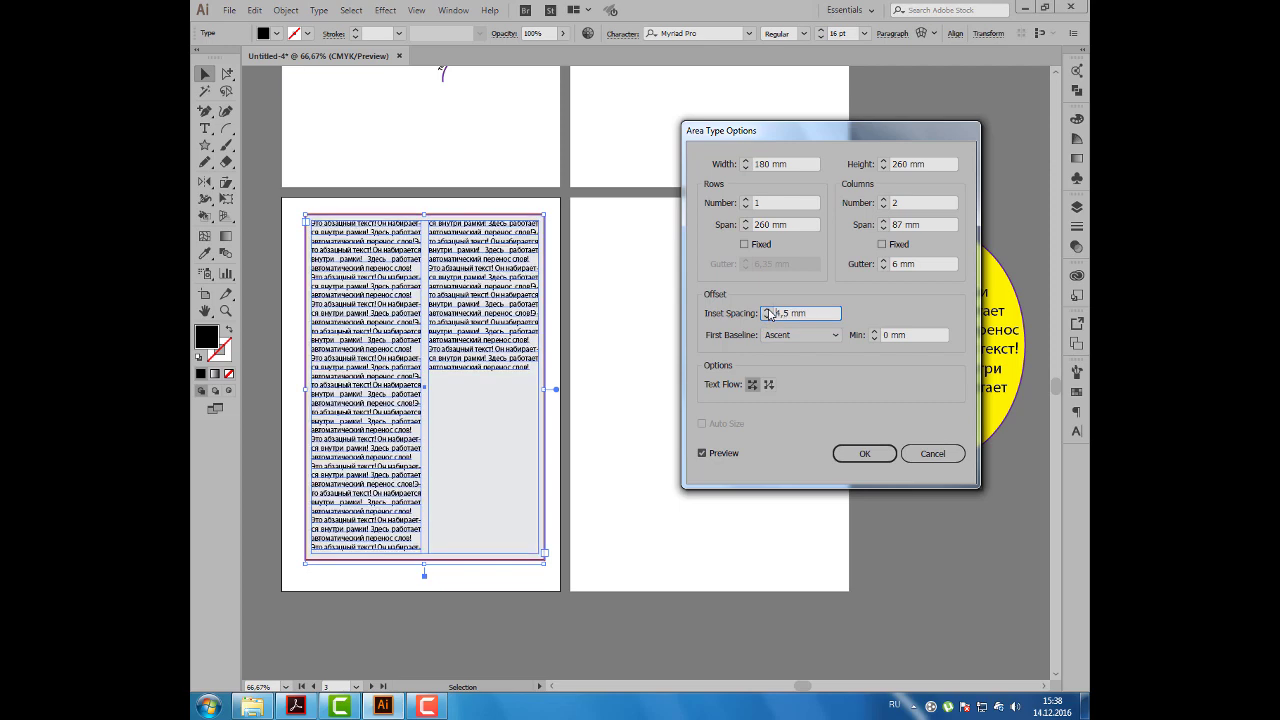
left_click(767, 316)
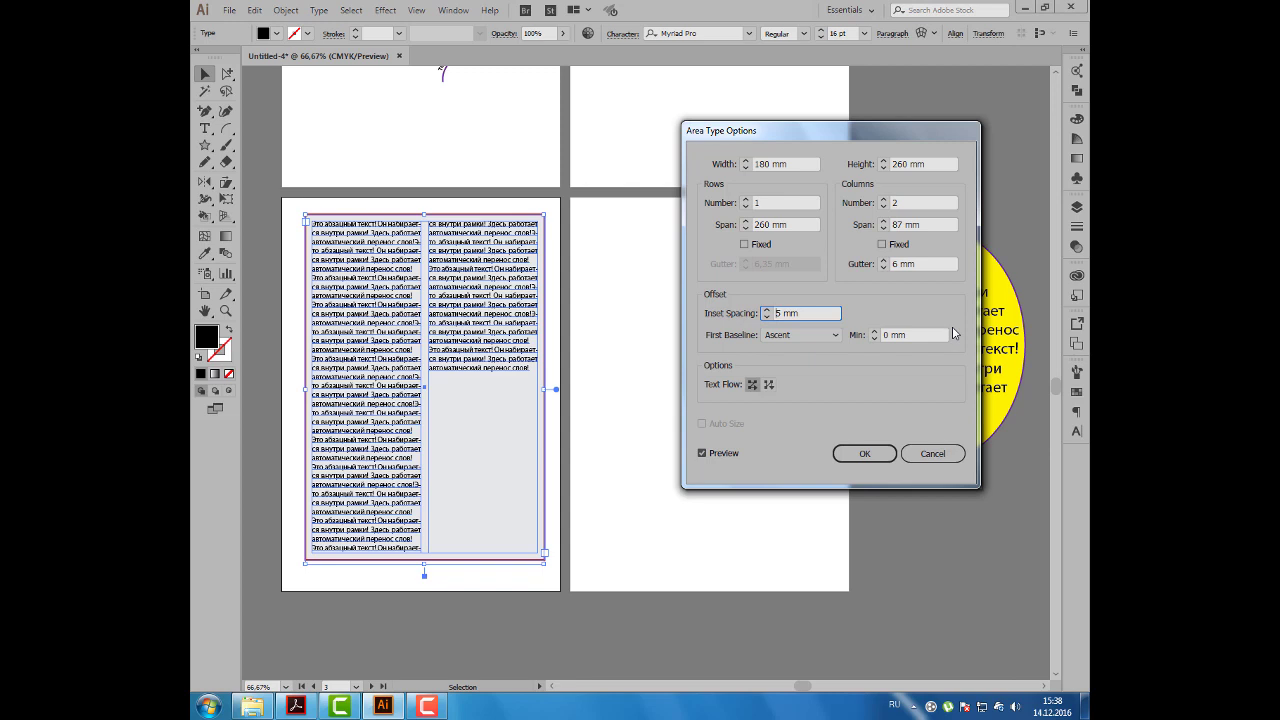
Set the First Baseline Min offset back to 0 mm.
left_click(824, 336)
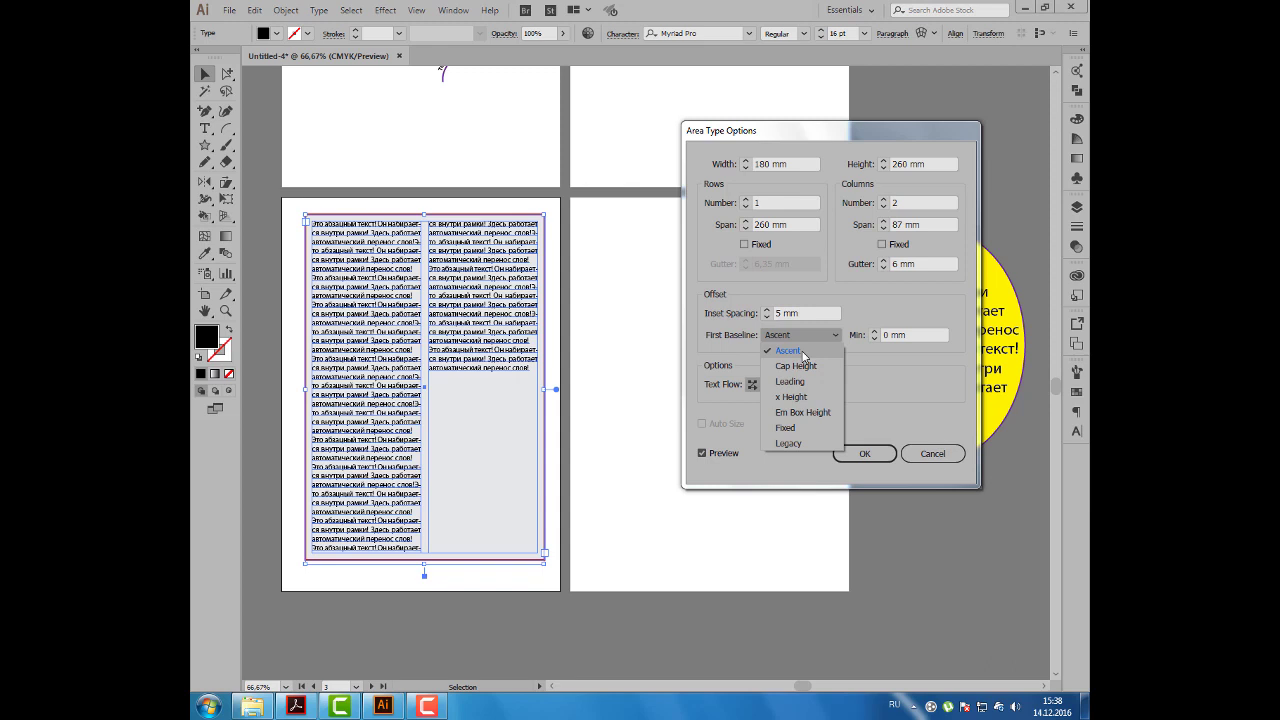
left_click(891, 363)
left_click(874, 333)
left_click(874, 333)
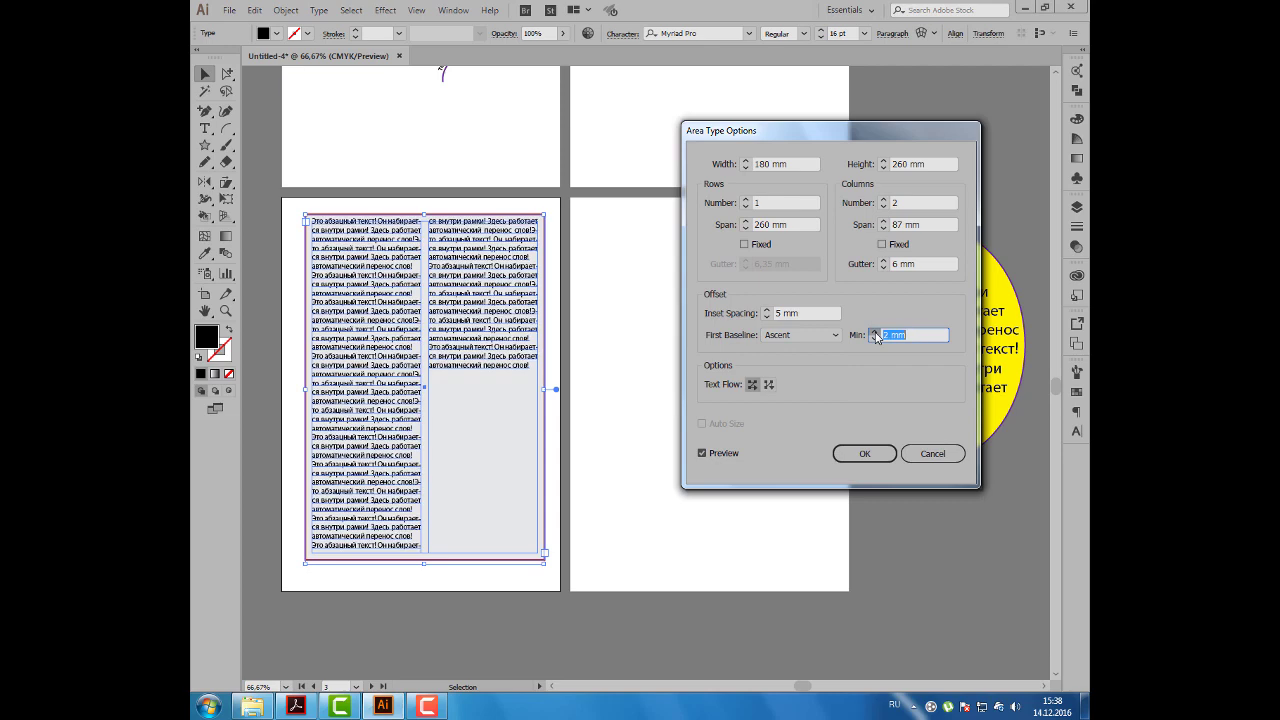
left_click(874, 333)
left_click(874, 333)
left_click(874, 333)
left_click(874, 333)
left_click(874, 333)
left_click(874, 333)
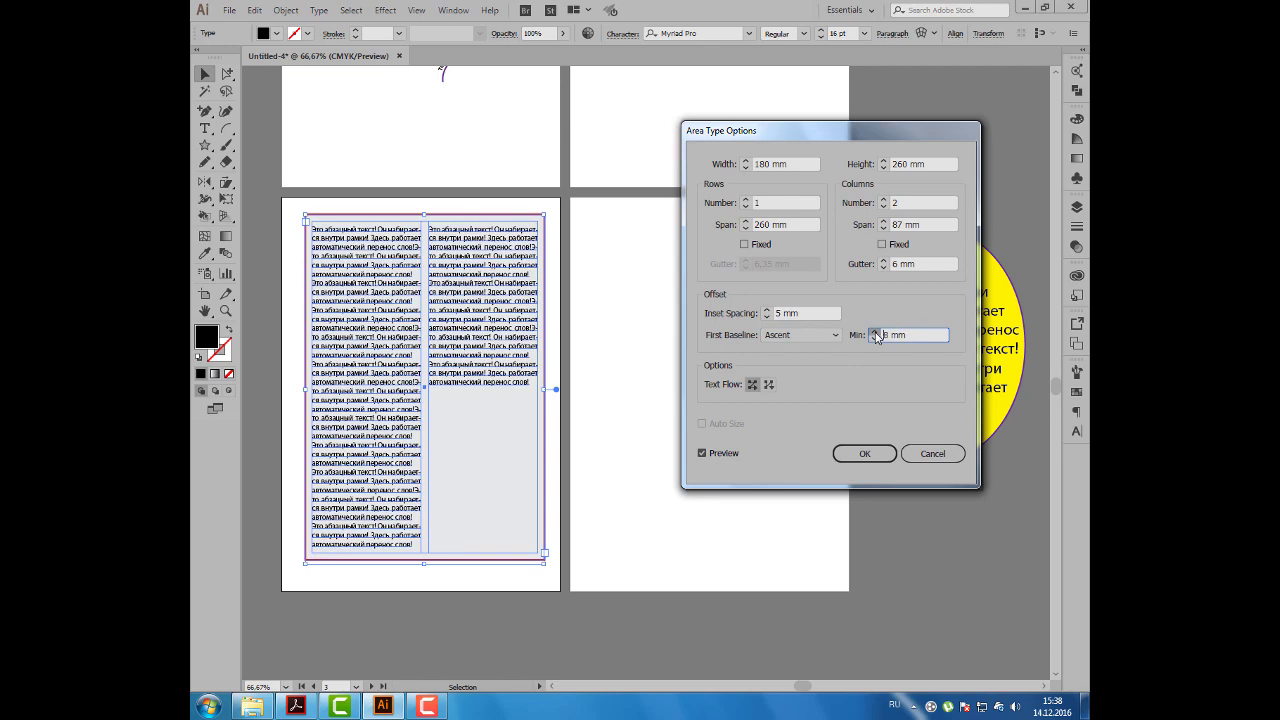
left_click(874, 333)
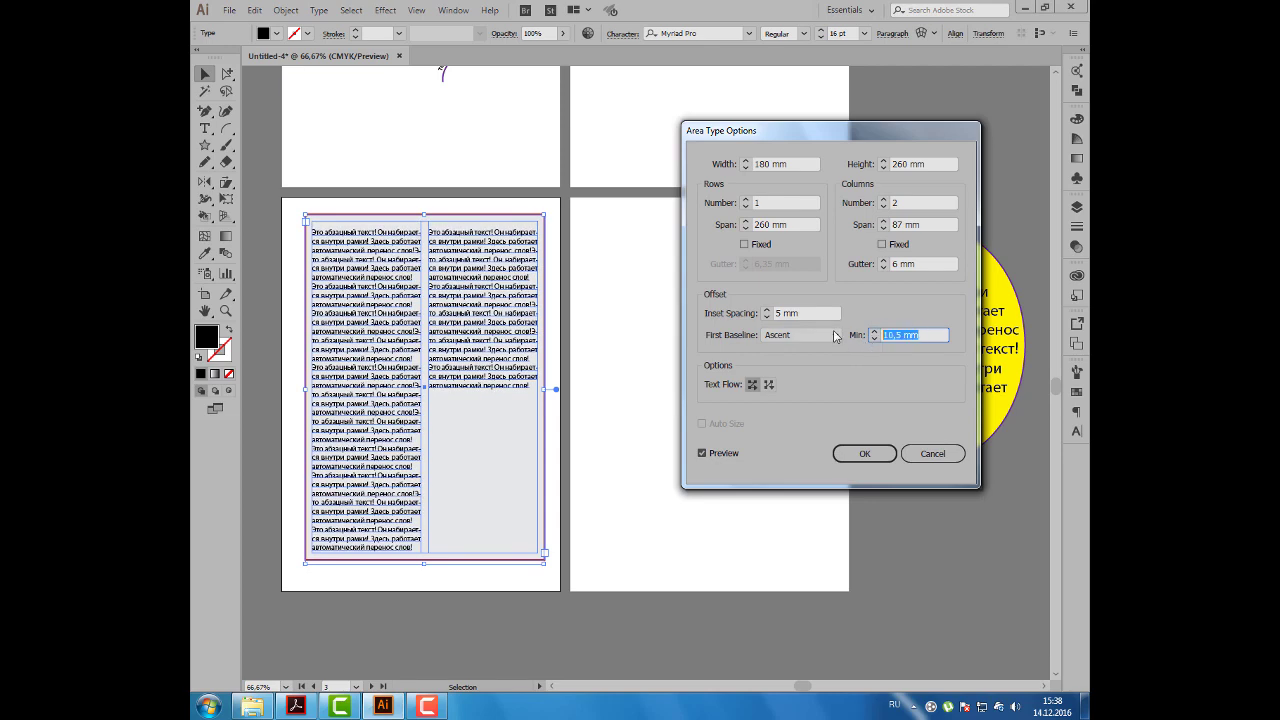
type("0")
key("Tab")
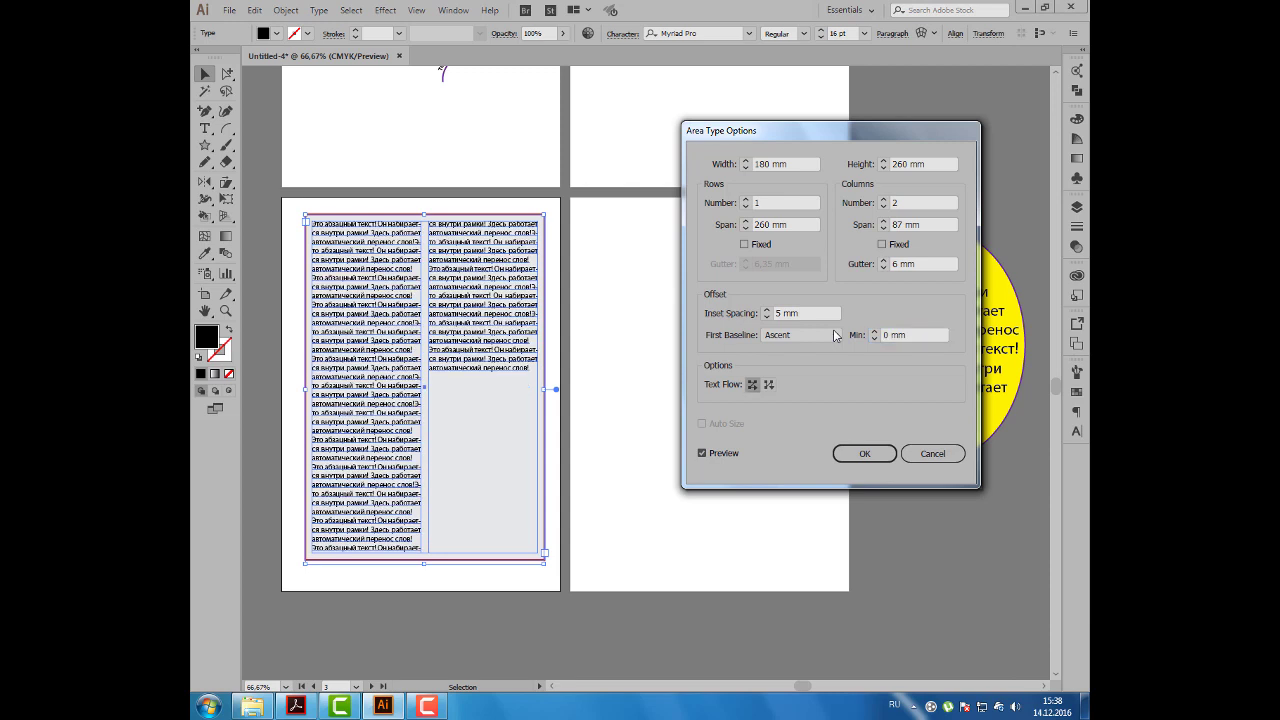
Confirm the 5 mm inset and apply the Area Type Options.
left_click_drag(798, 313, 752, 318)
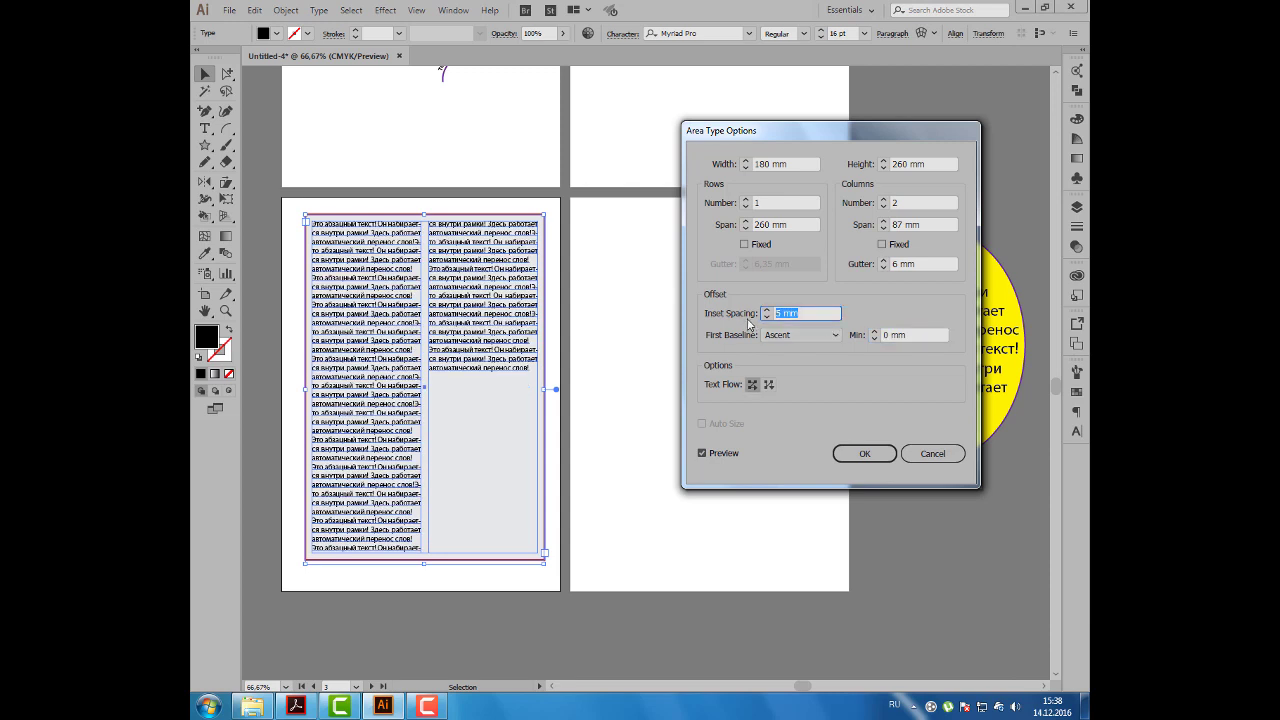
left_click(870, 455)
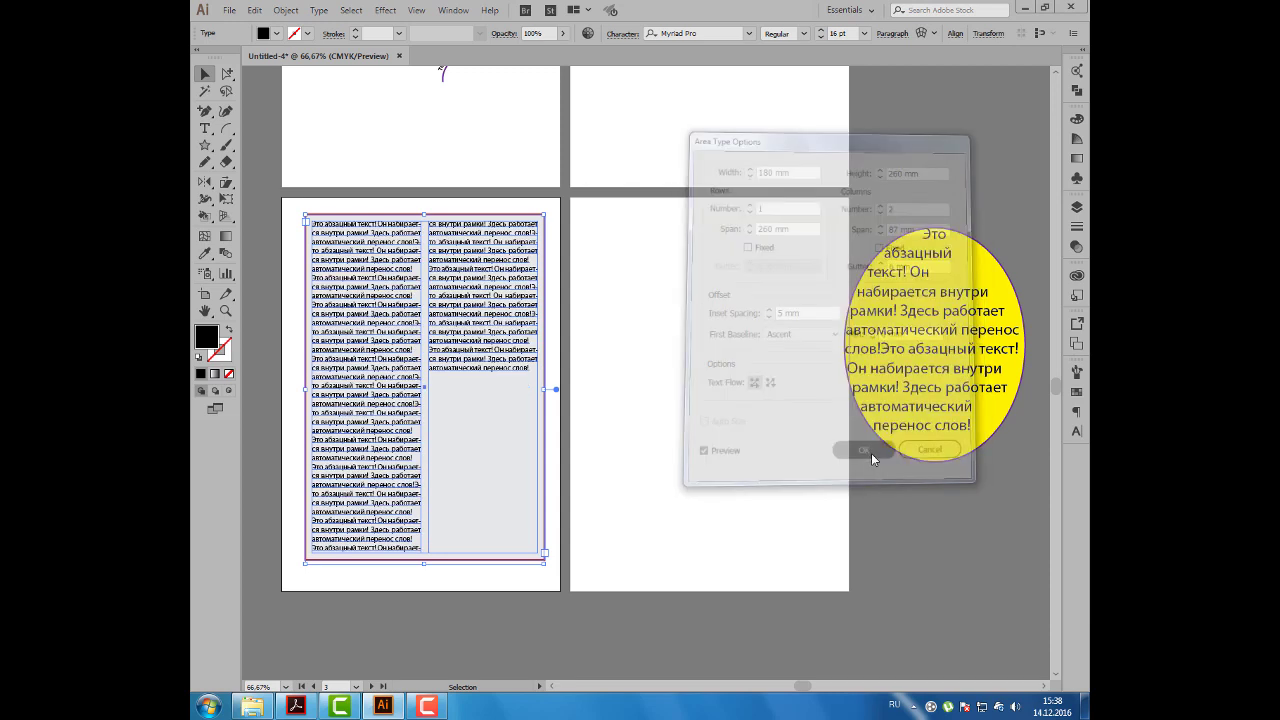
left_click(686, 357)
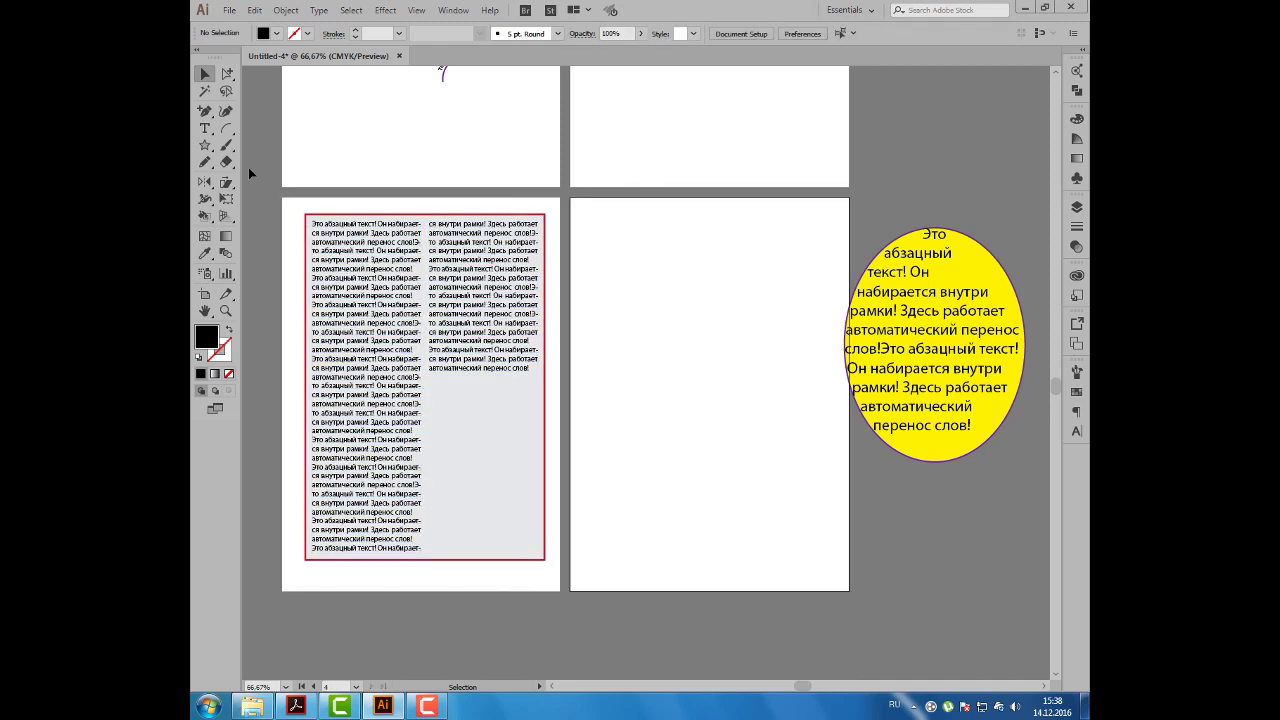
left_click(205, 145)
Draw a star on the right artboard and fill it red.
left_click_drag(650, 293, 708, 318)
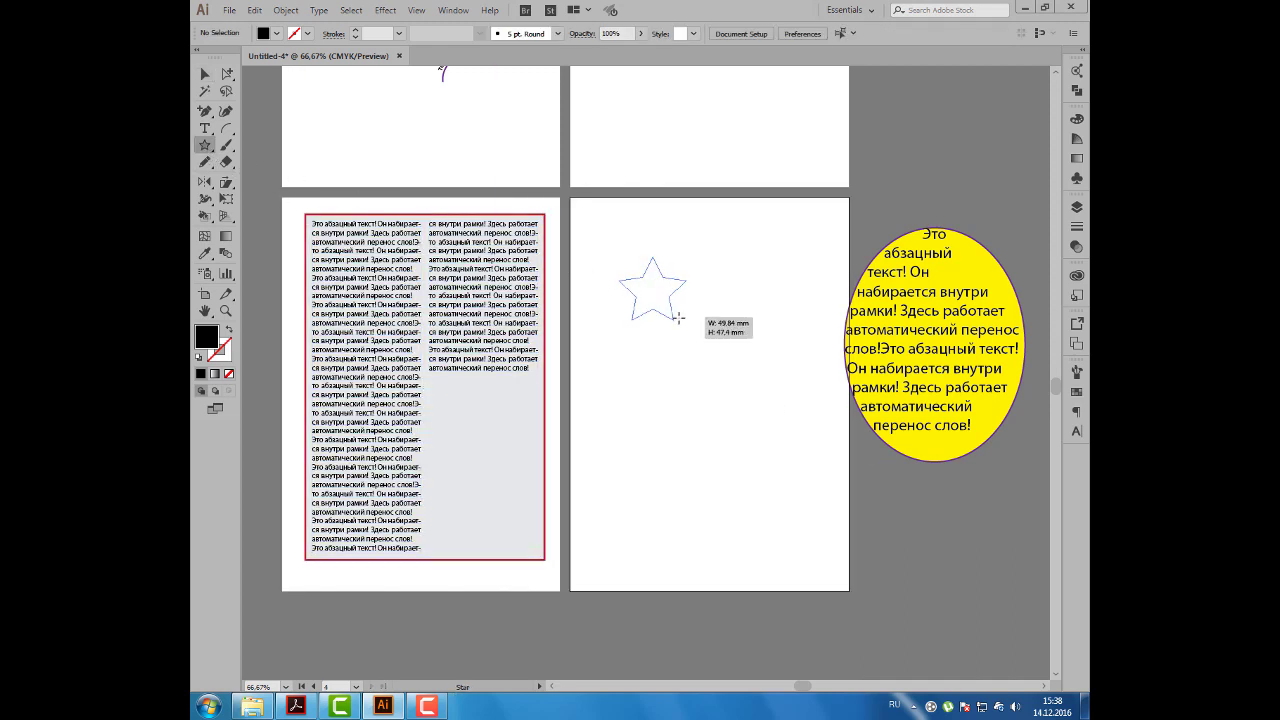
left_click(277, 33)
left_click(298, 60)
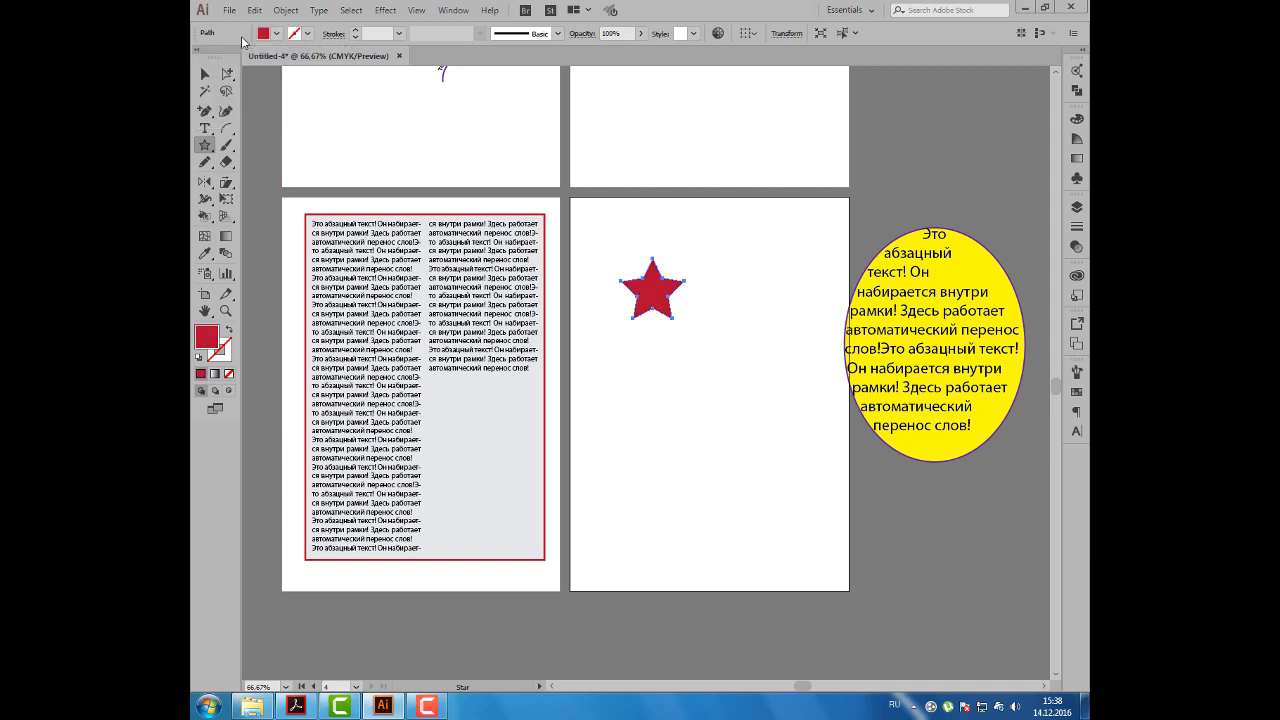
key("v")
left_click(628, 335)
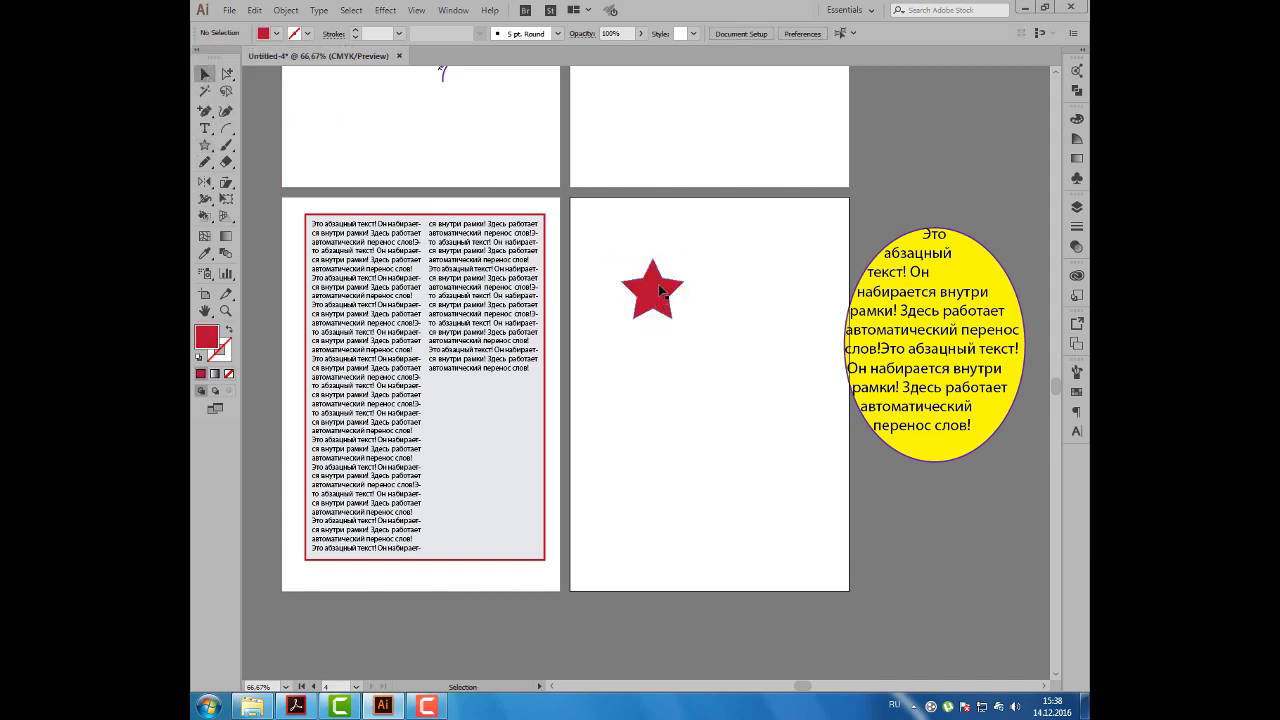
Move the star onto the text frame and lower its opacity to 76%.
left_click_drag(655, 308, 432, 293)
scroll(432, 292, "up", 1)
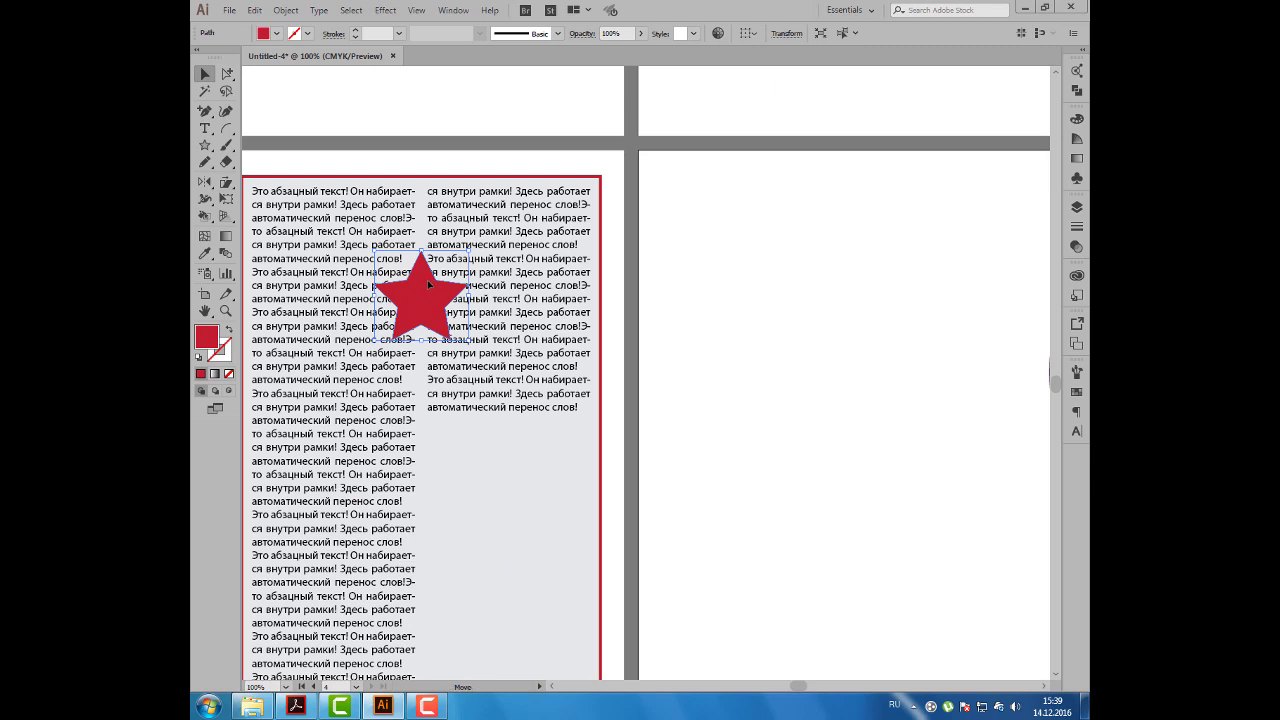
left_click_drag(428, 284, 424, 285)
left_click(641, 33)
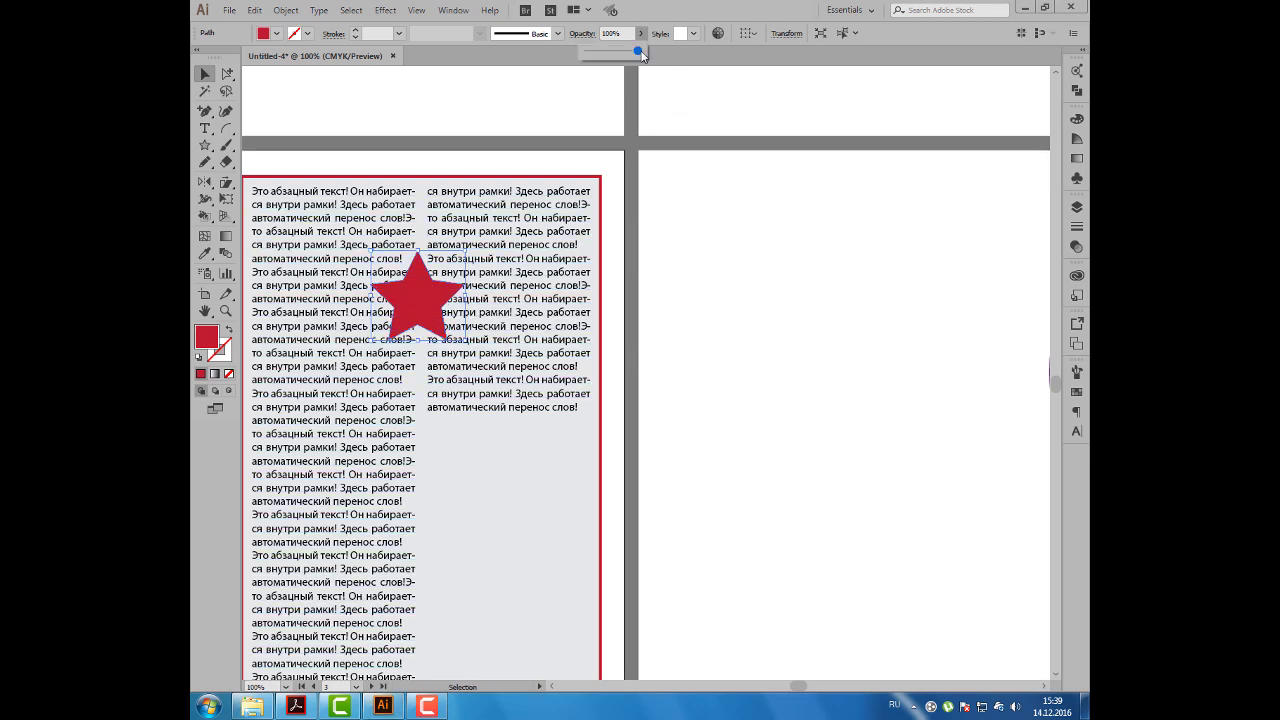
left_click_drag(645, 51, 632, 54)
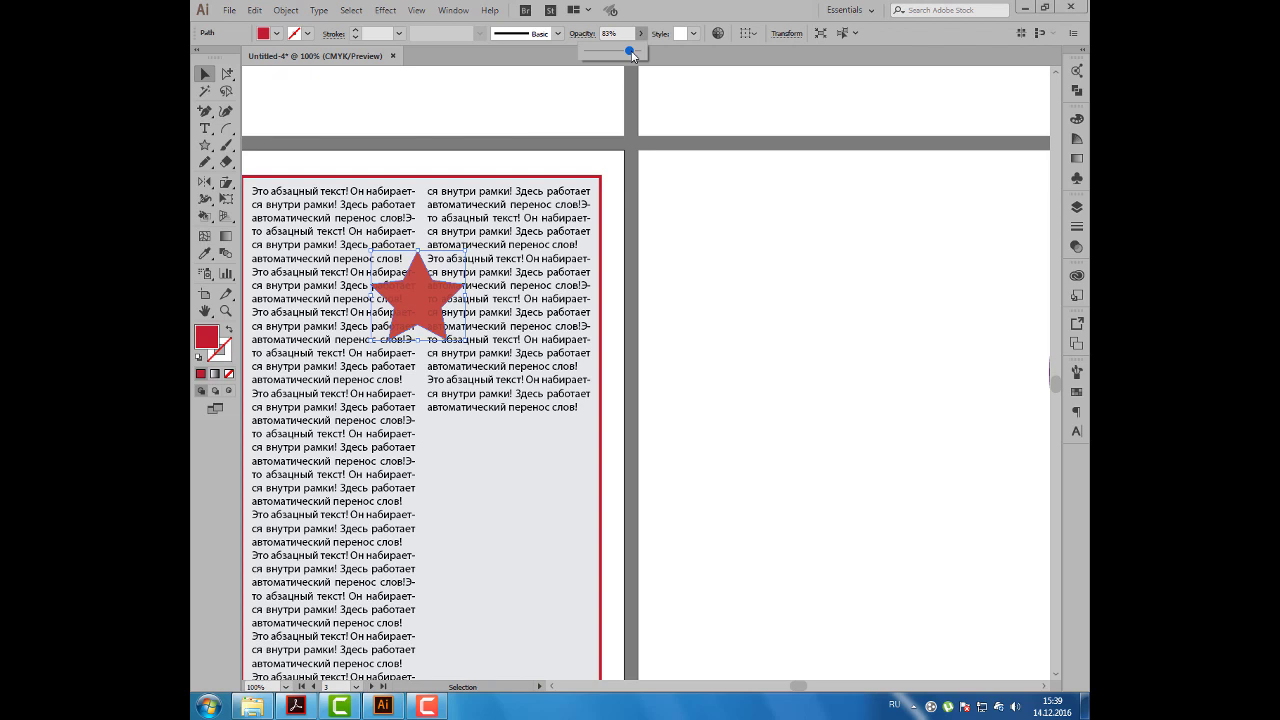
left_click_drag(632, 55, 626, 54)
left_click(476, 300)
left_click(477, 299, "shift")
Apply Object > Text Wrap > Make to the red star.
left_click(284, 11)
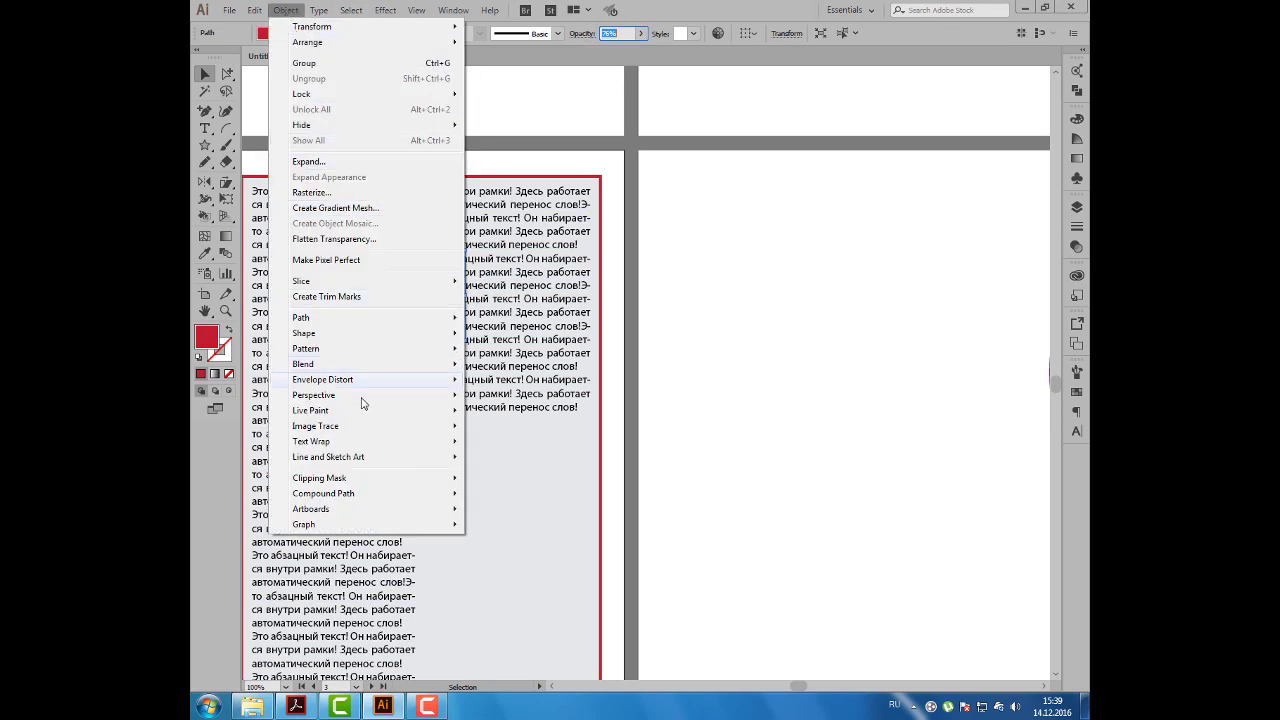
mouse_move(311, 441)
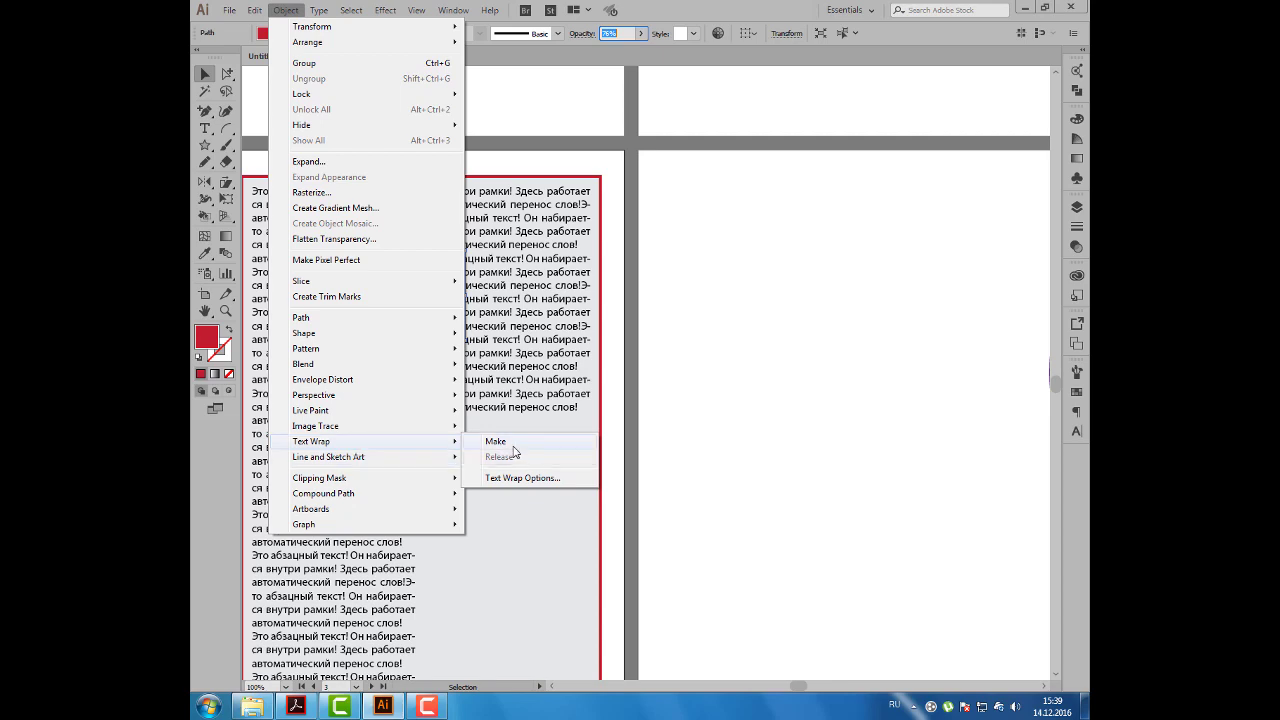
left_click(500, 443)
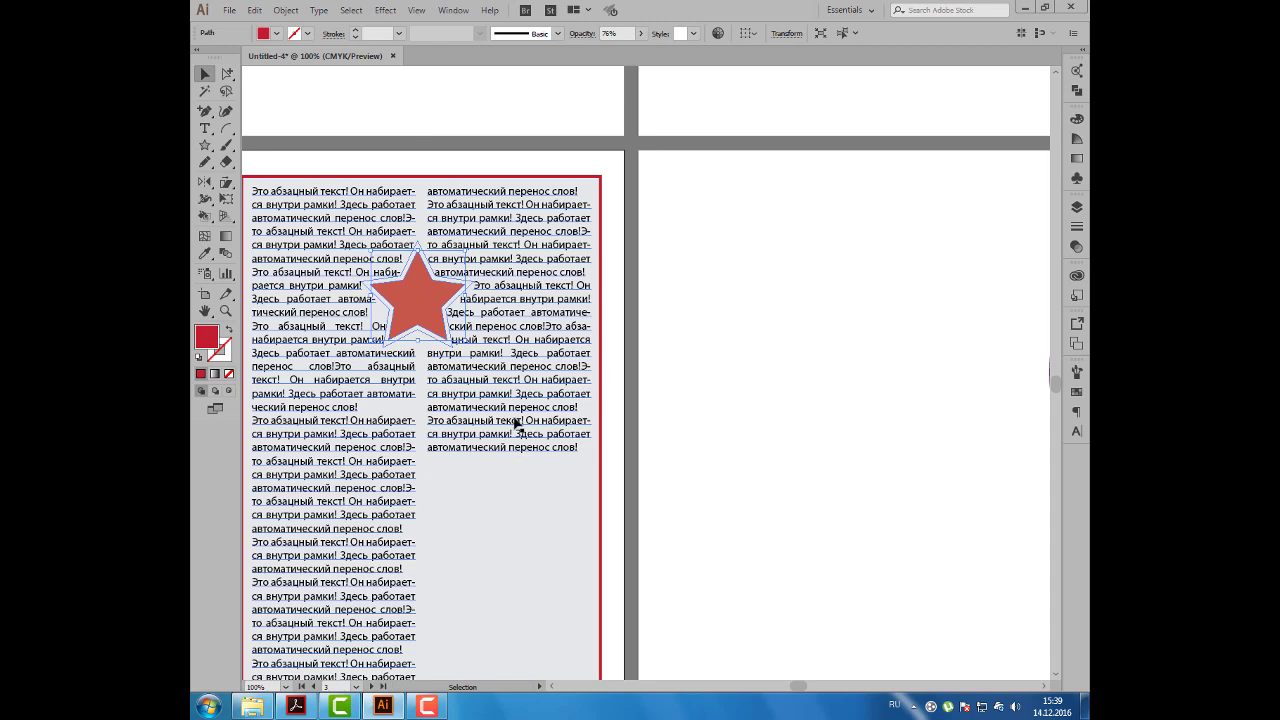
left_click(727, 429)
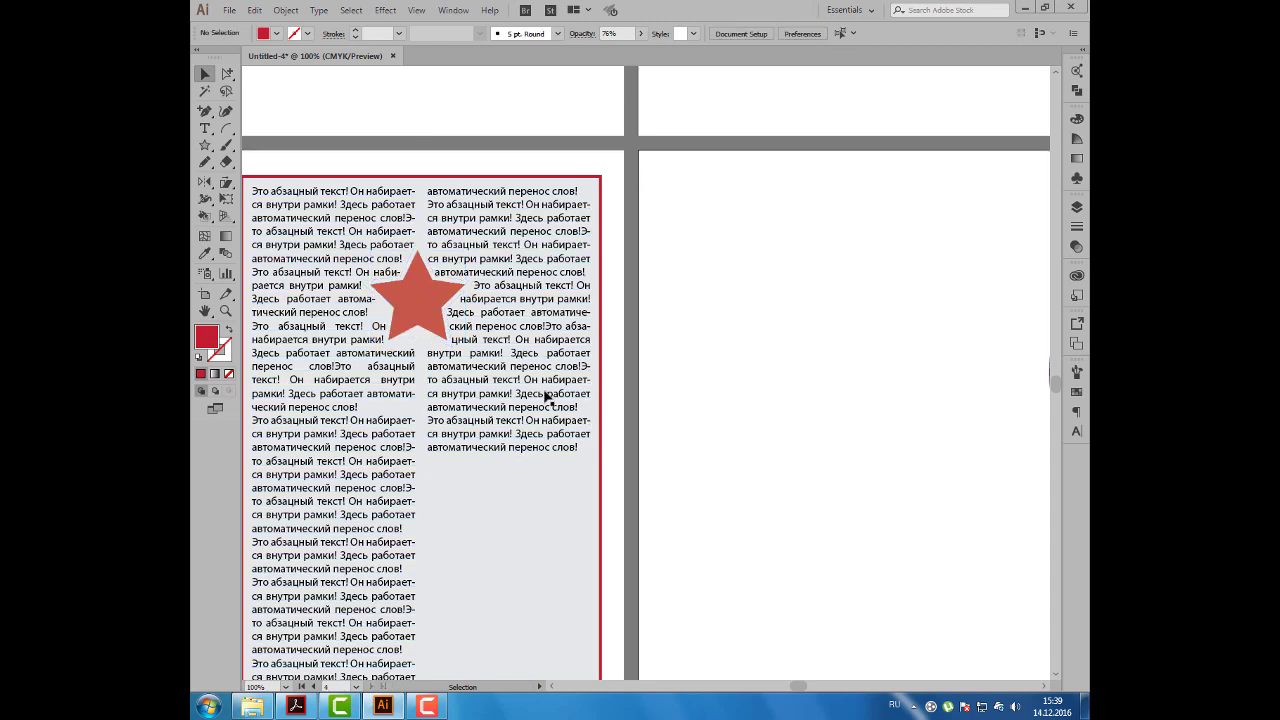
Drag the star around the frame, settling it between the two columns.
left_click_drag(405, 395, 565, 383)
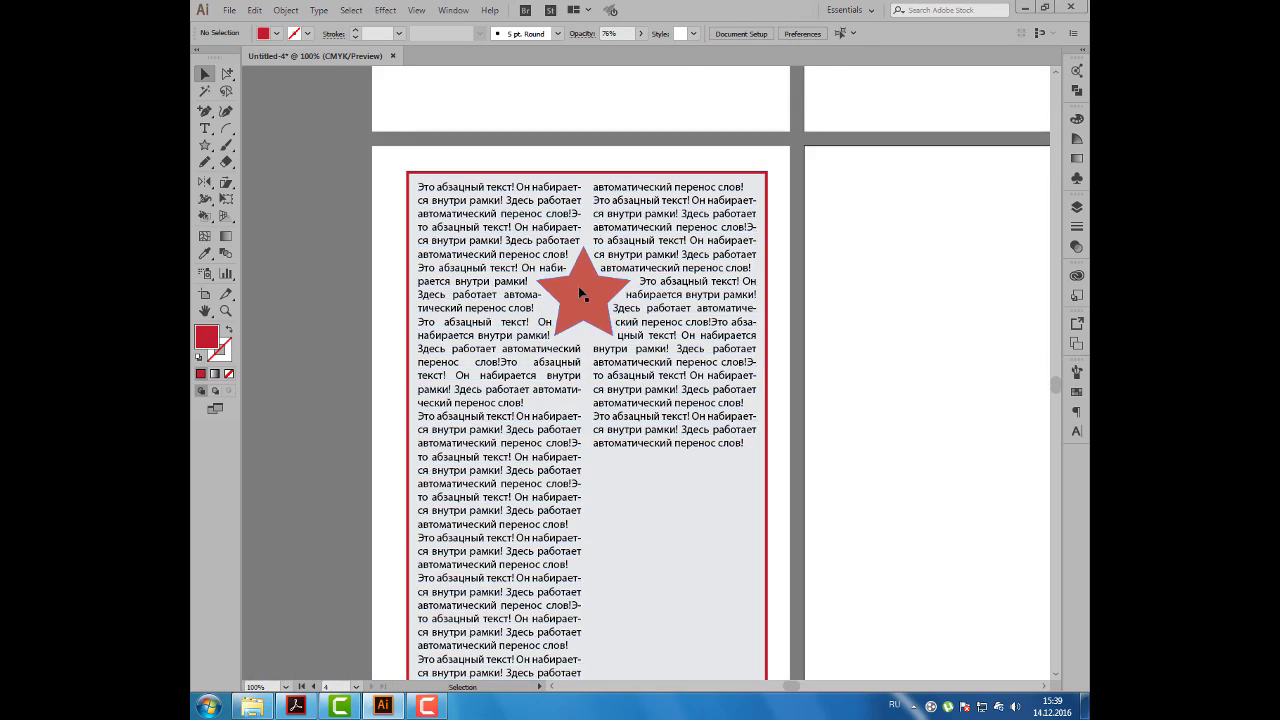
mouse_move(615, 292)
left_mouse_down()
mouse_move(499, 328)
mouse_move(481, 352)
left_mouse_up()
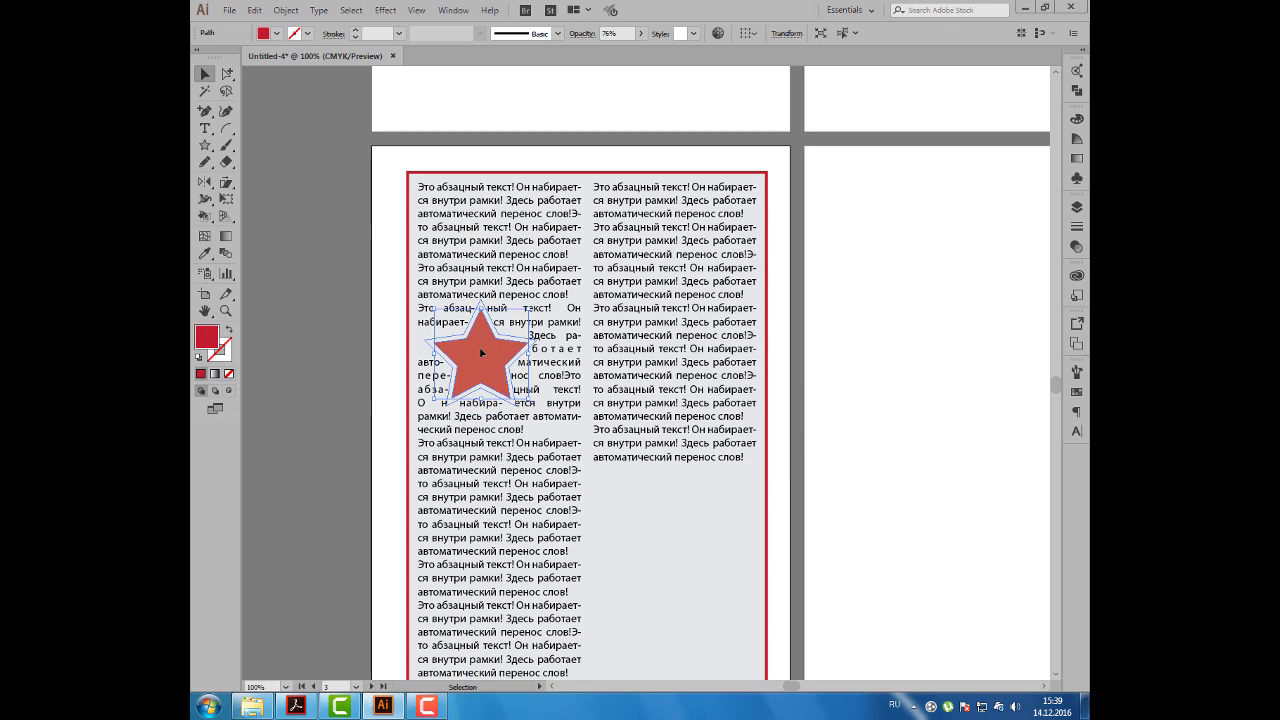
left_click_drag(481, 352, 496, 341)
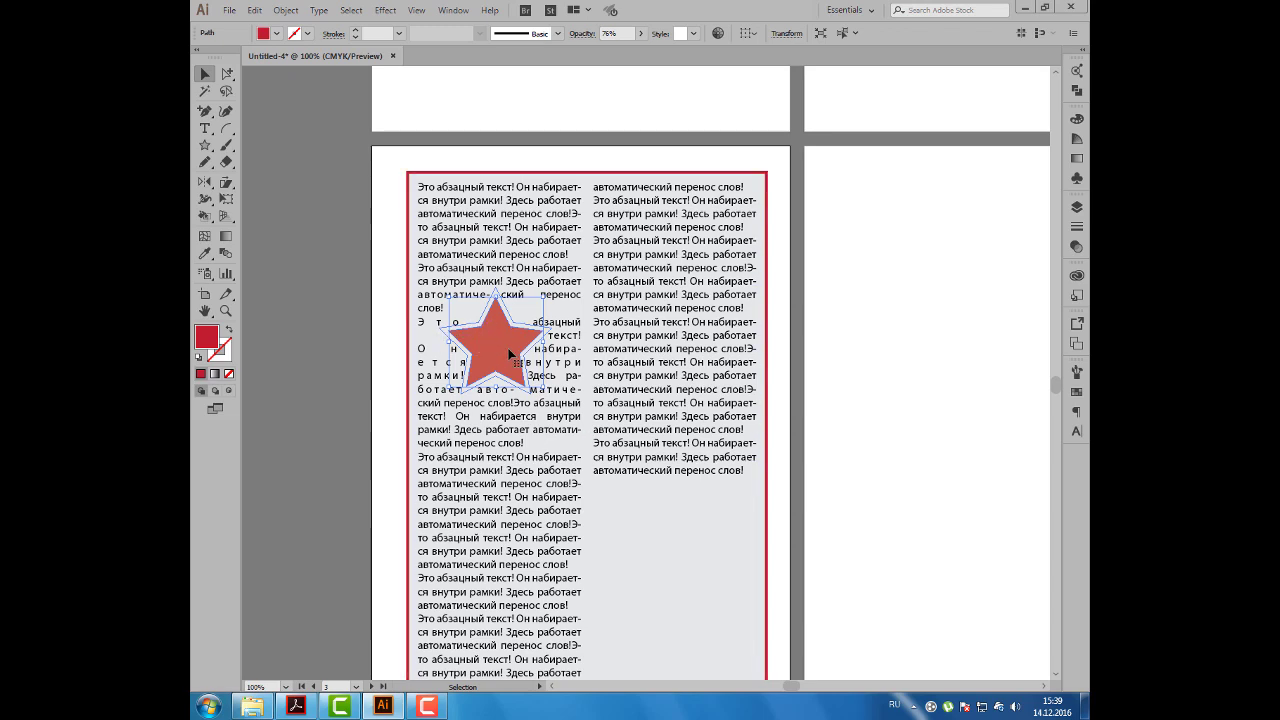
mouse_move(508, 352)
left_mouse_down()
mouse_move(455, 208)
mouse_move(586, 369)
left_mouse_up()
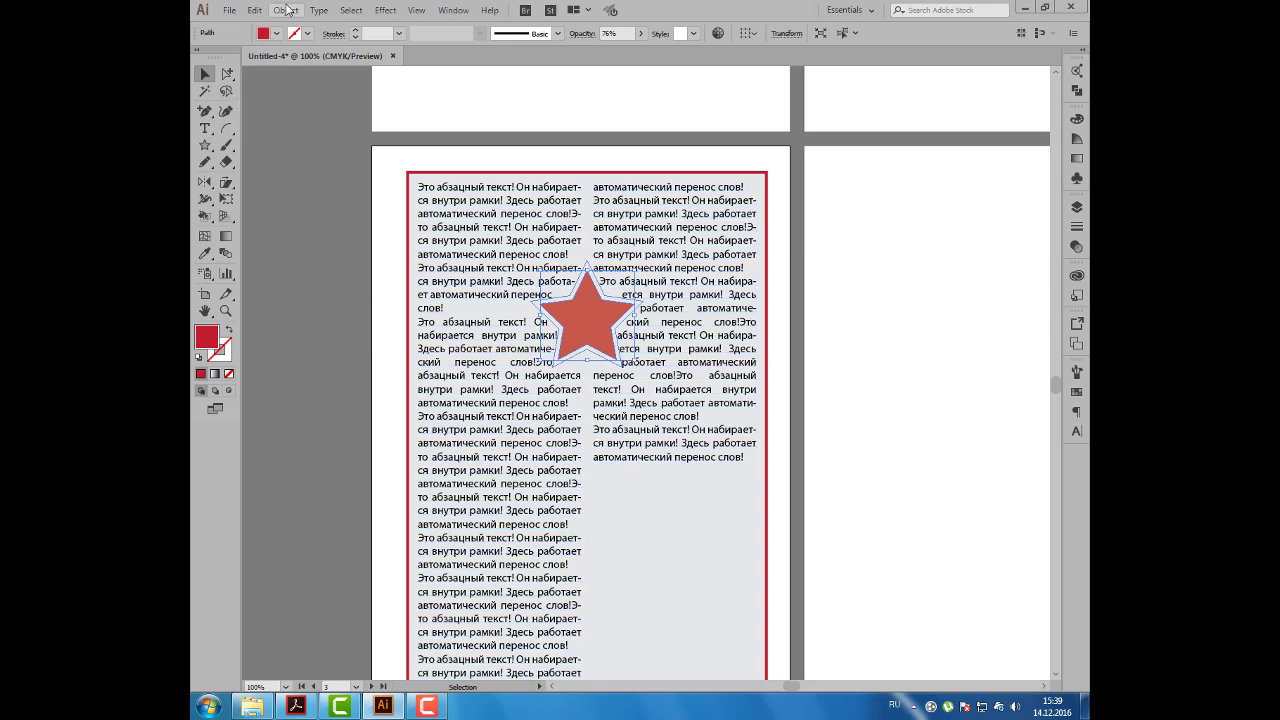
left_click(286, 10)
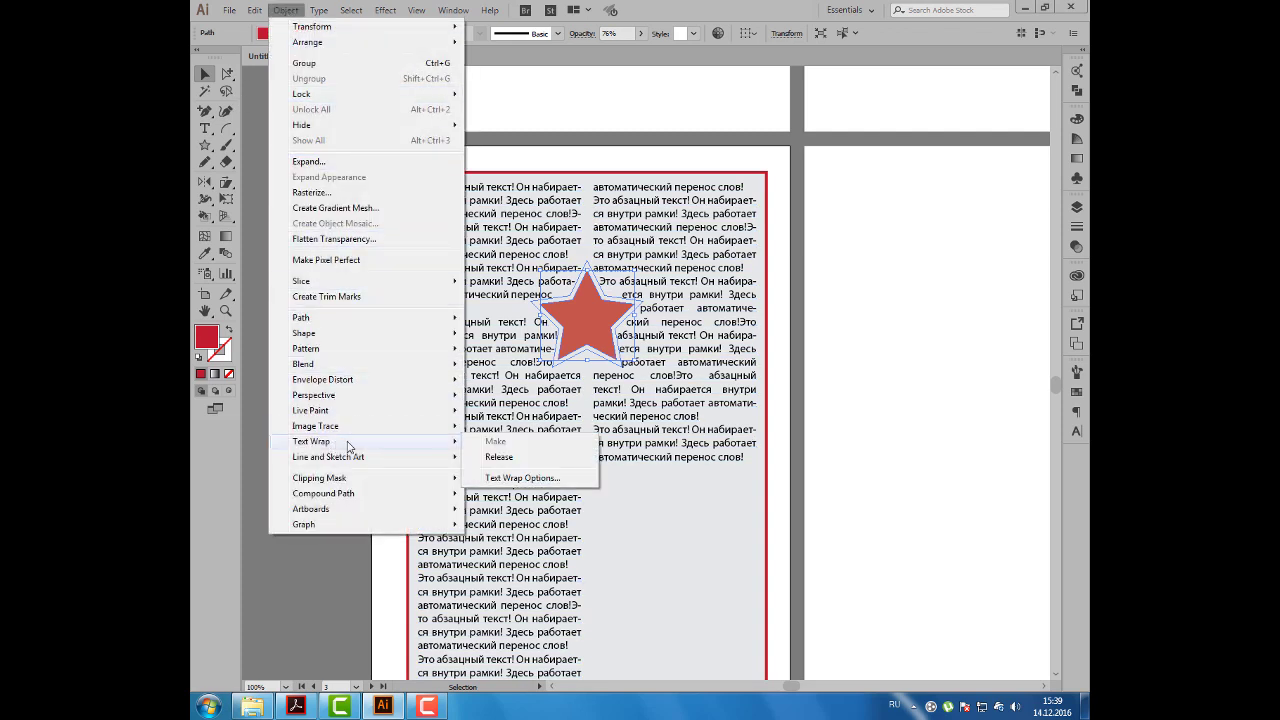
Release the star's text wrap, then undo to restore the wrap.
mouse_move(311, 441)
left_click(524, 463)
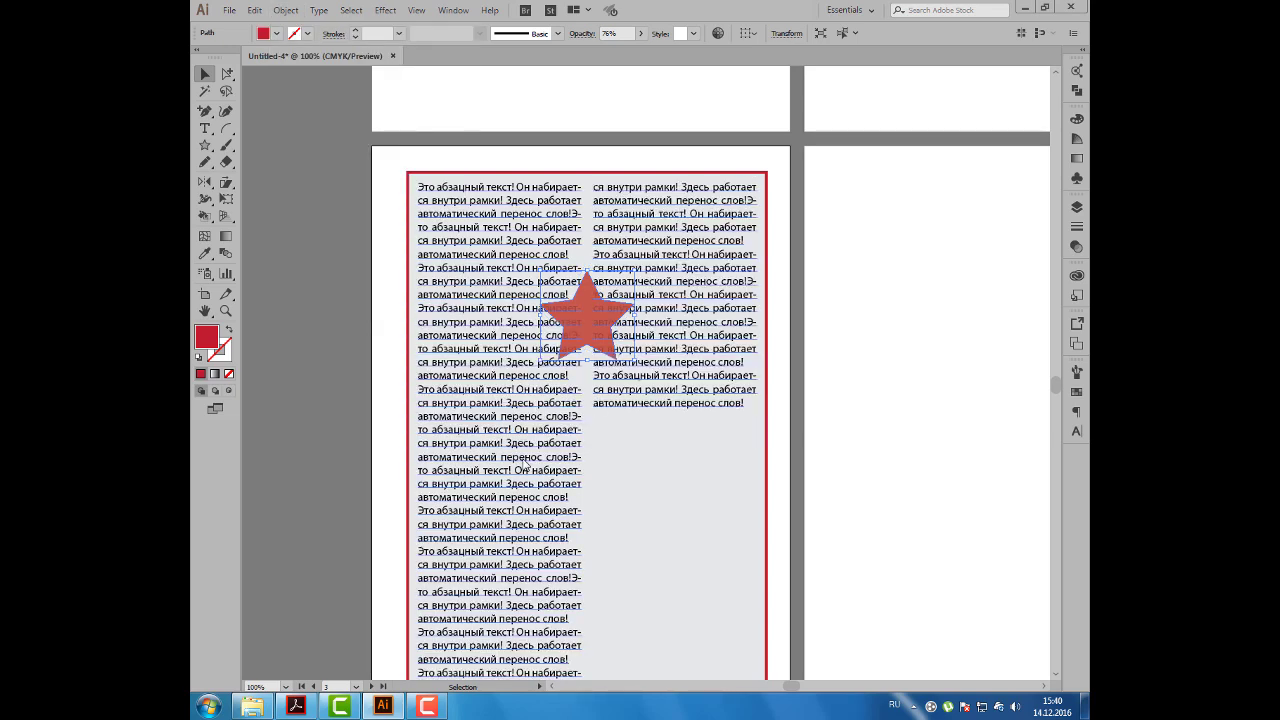
key("ctrl+z")
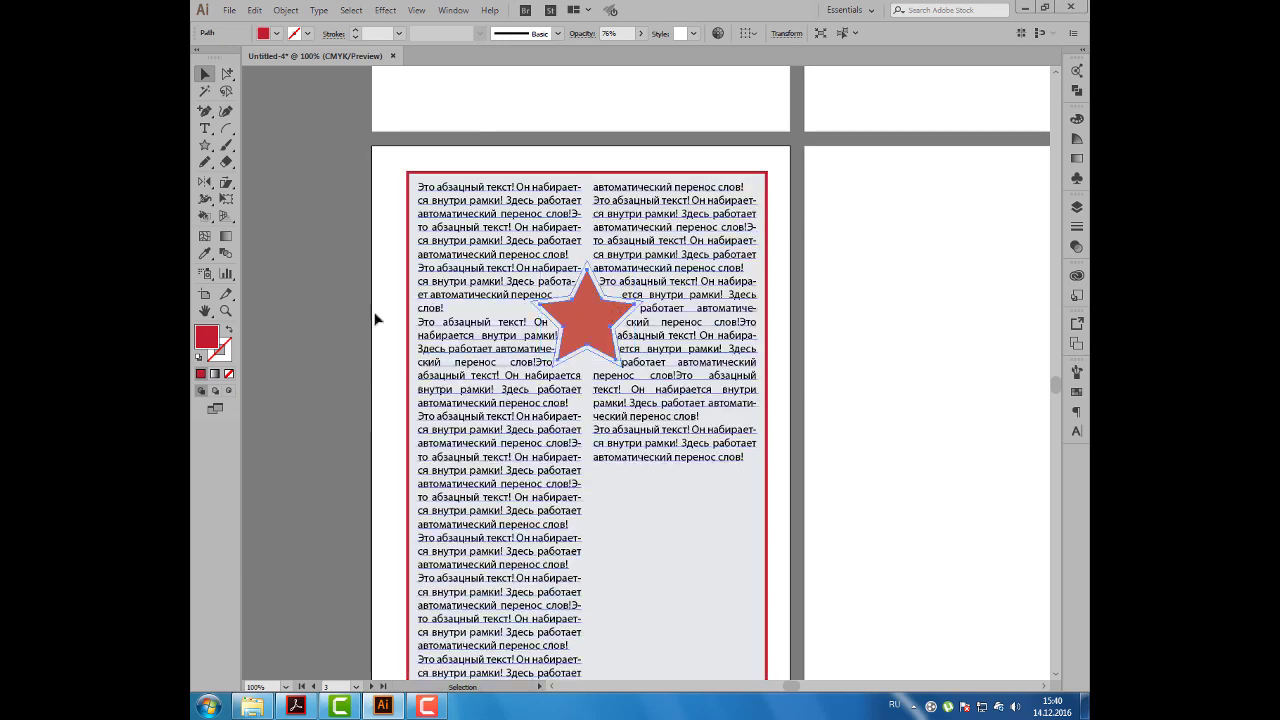
left_click(285, 10)
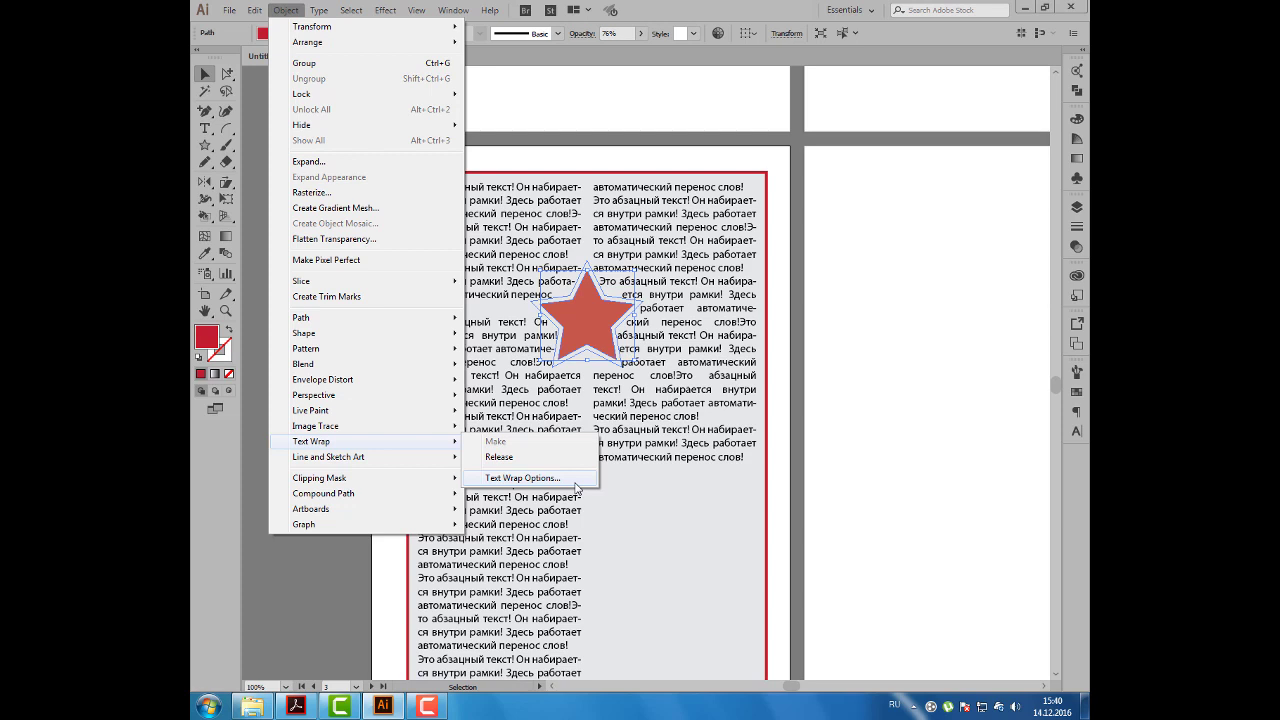
Open Text Wrap Options with Preview on and set Offset to 7 pt.
left_click(576, 486)
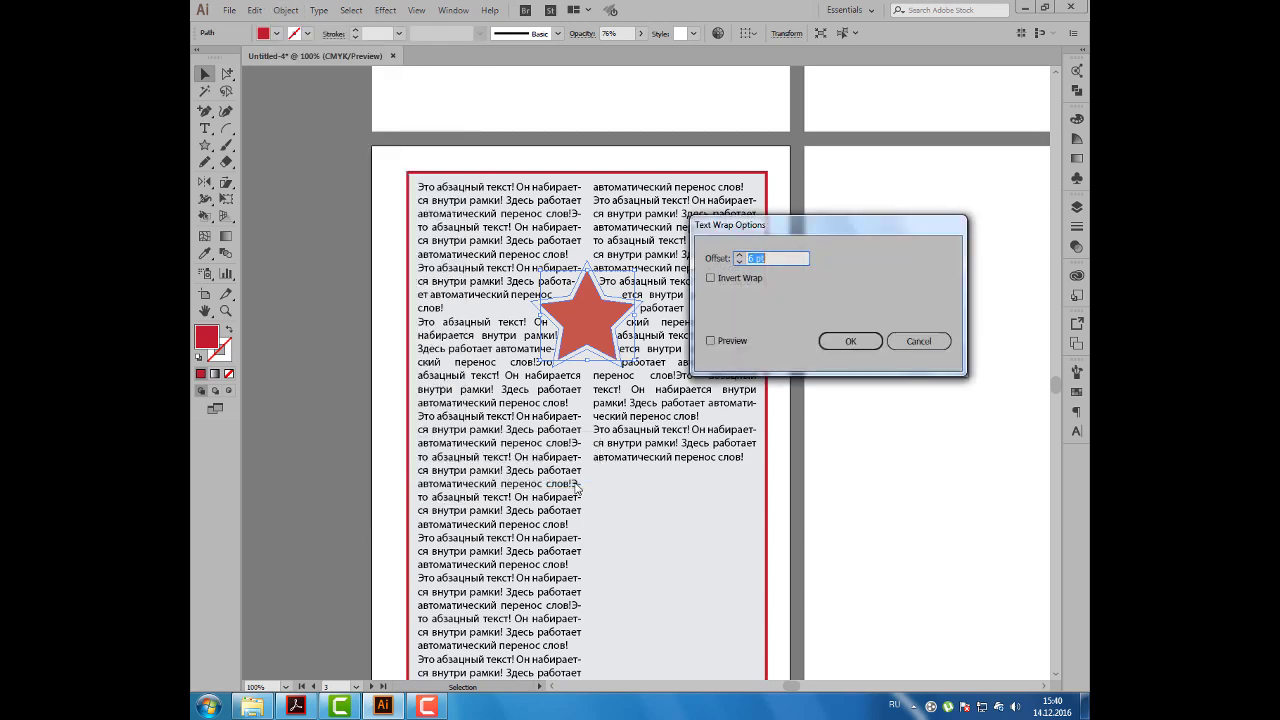
left_click(729, 342)
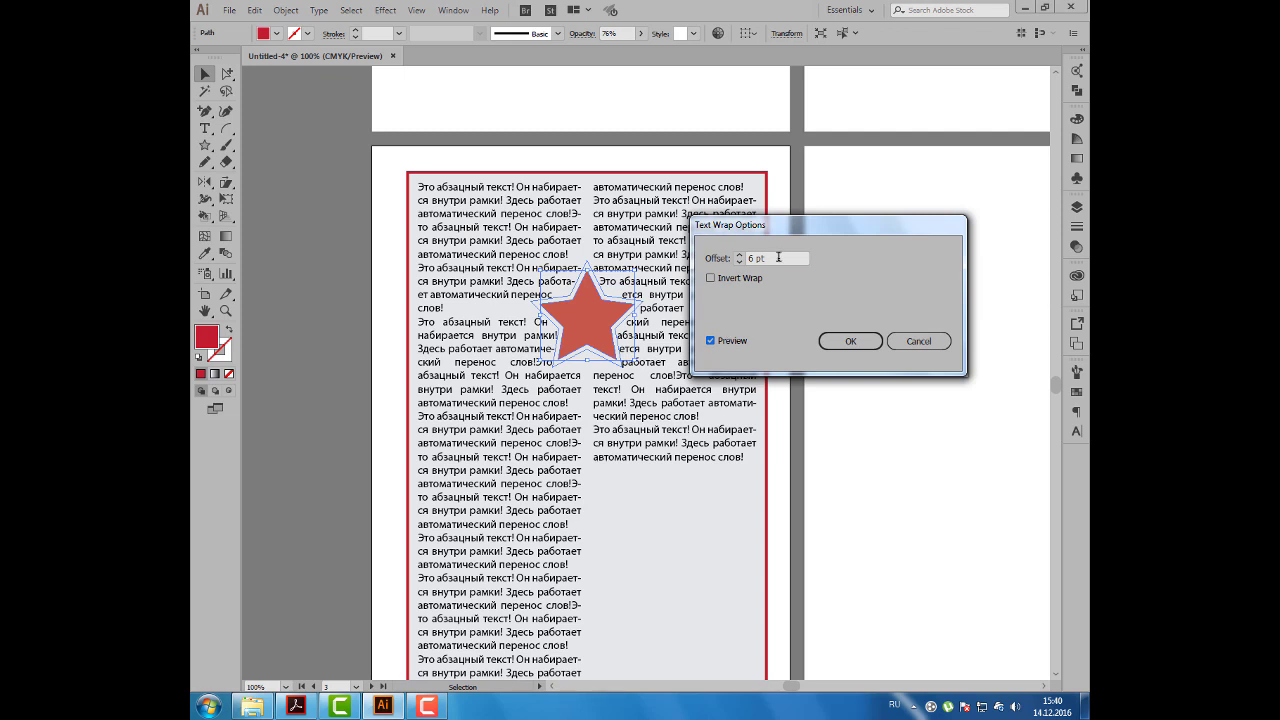
left_click(740, 261)
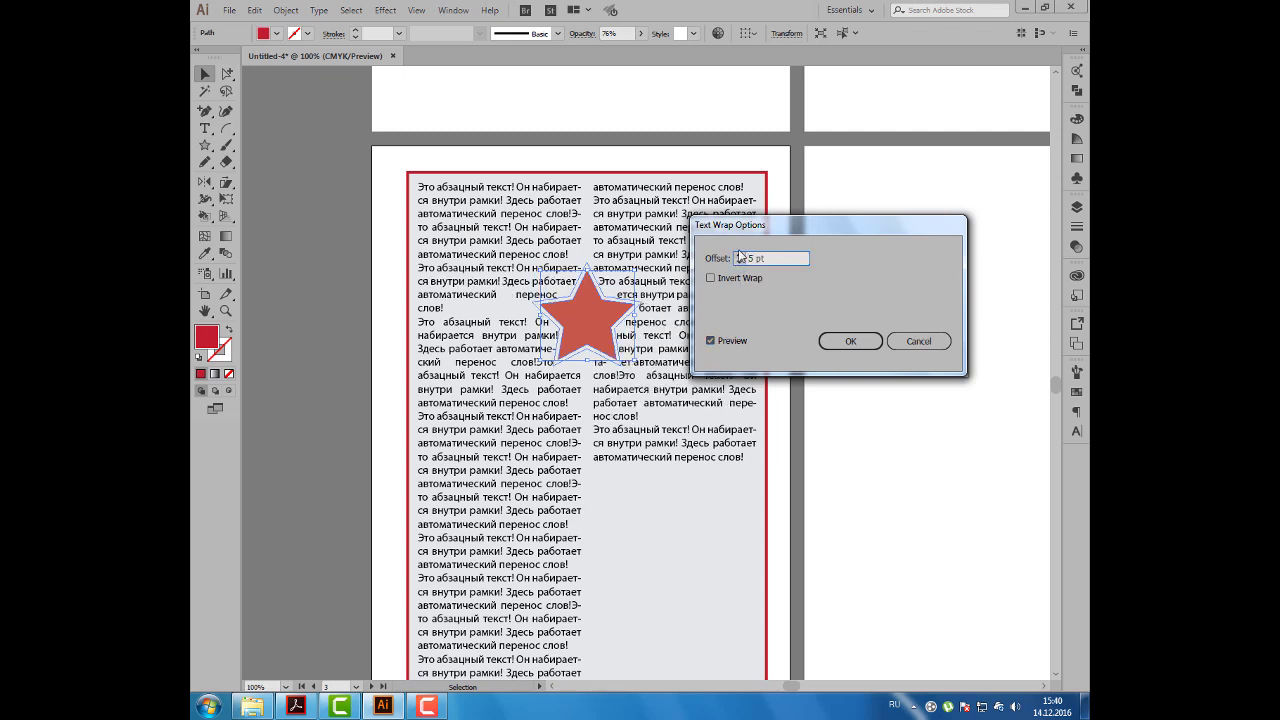
left_click(739, 255)
left_click(739, 255)
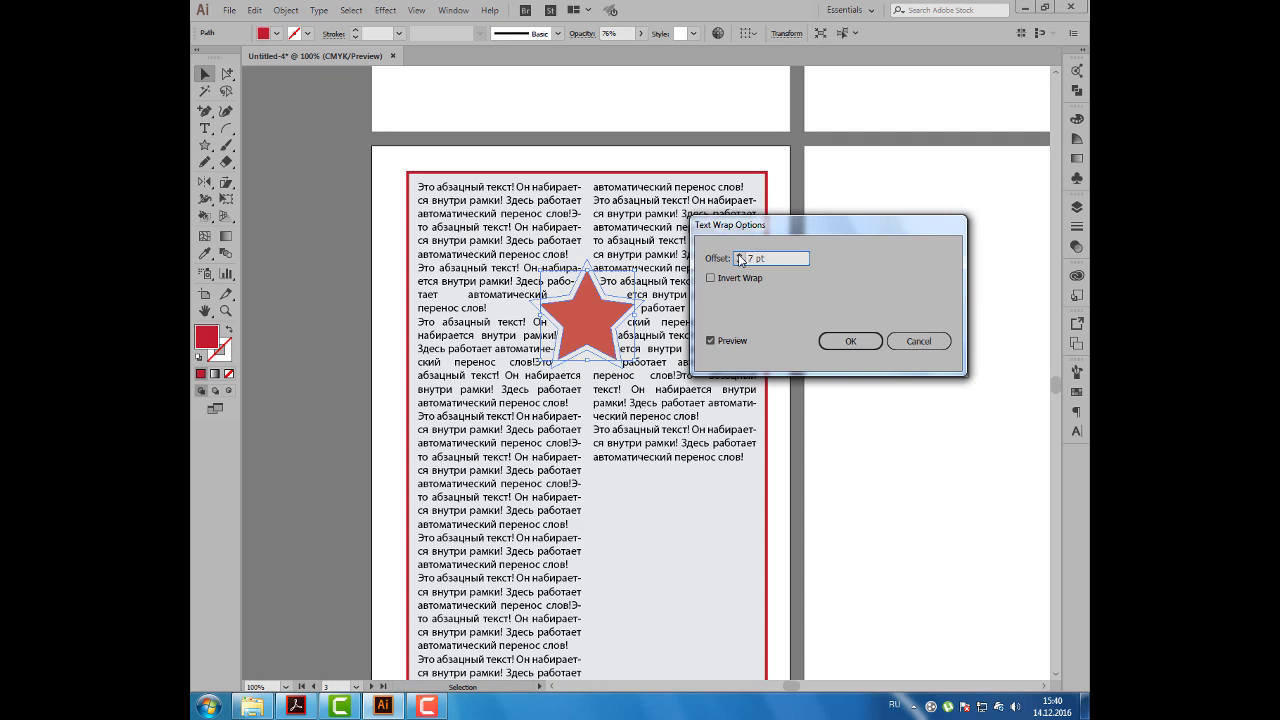
Try and clear Invert Wrap, then confirm the 7 pt wrap.
left_click_drag(750, 225, 765, 215)
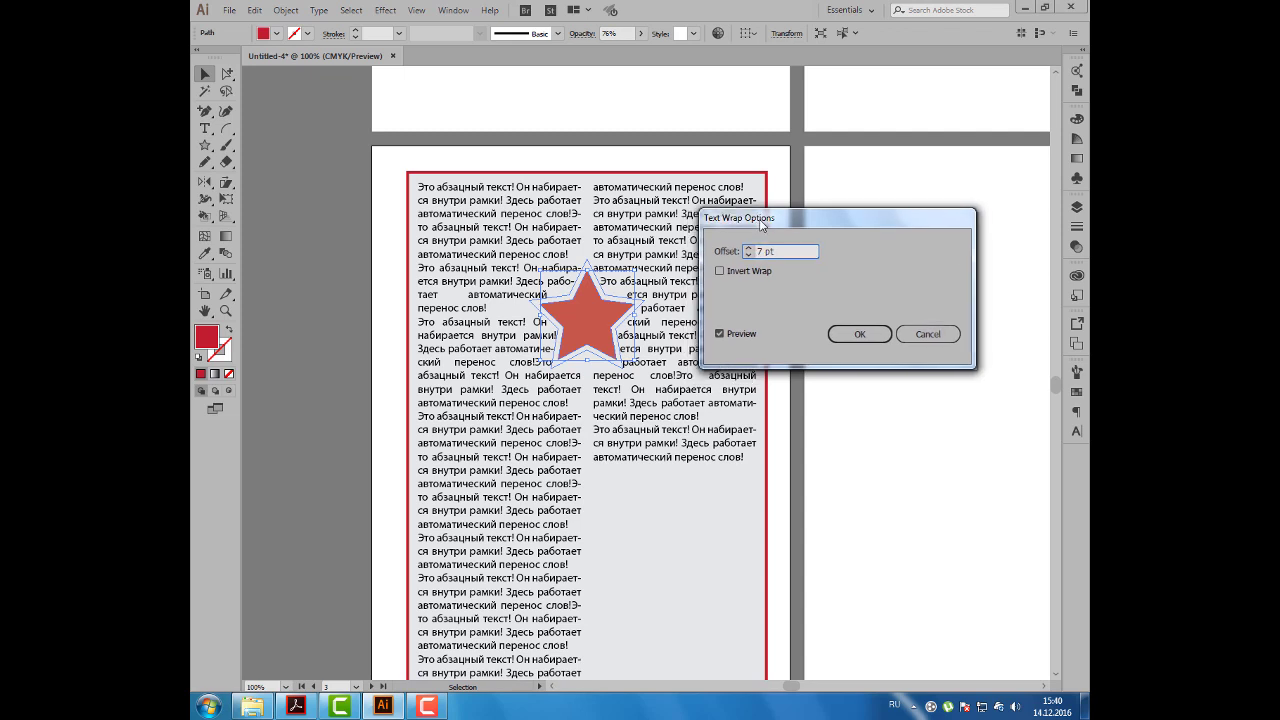
left_click(725, 268)
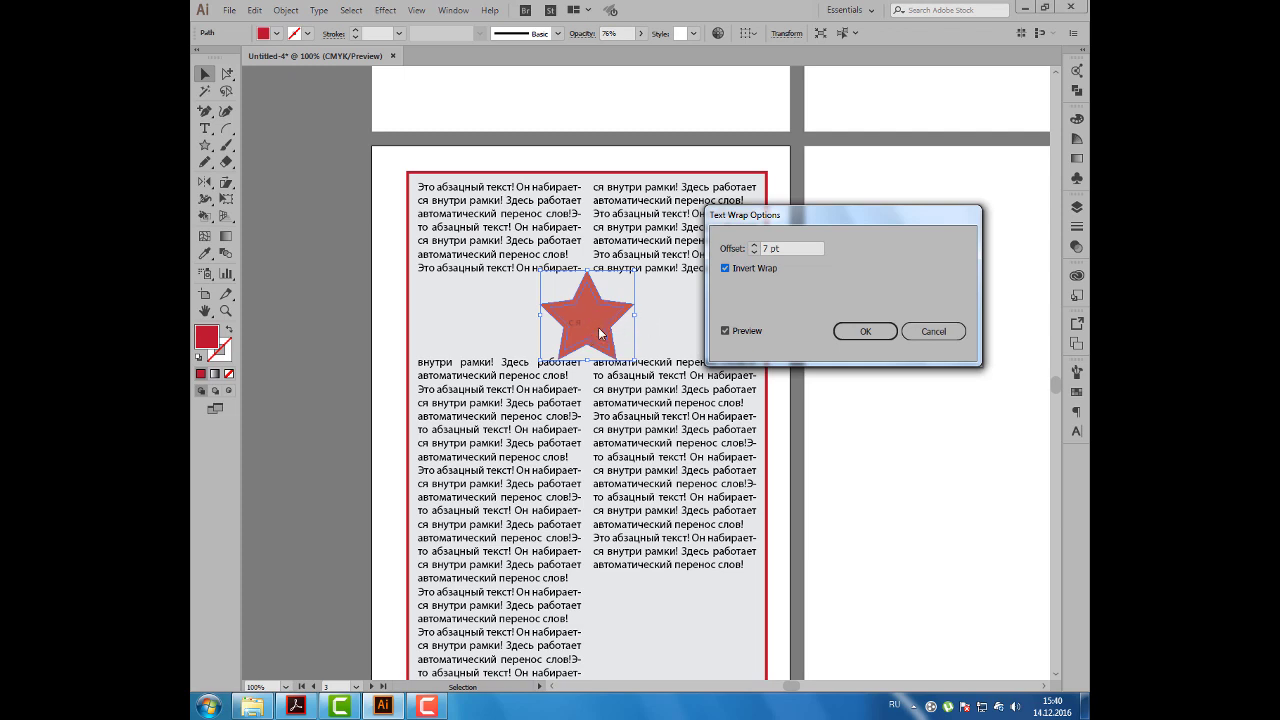
left_click(725, 268)
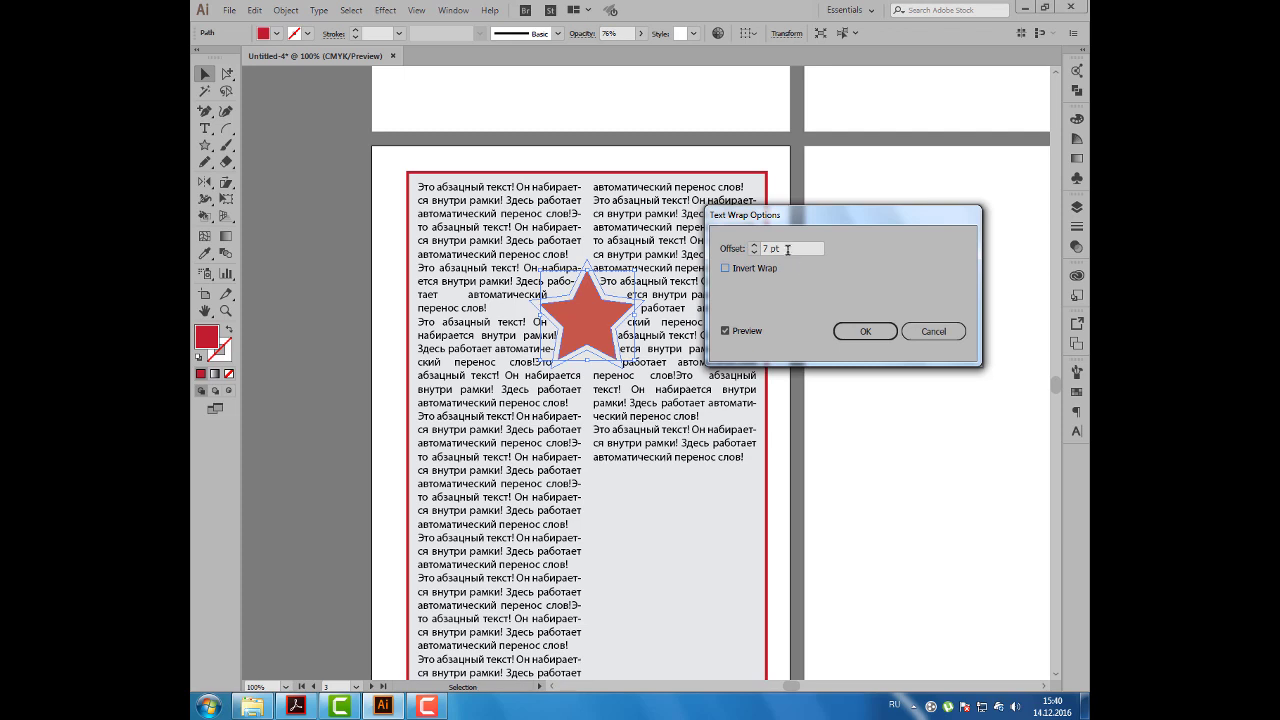
left_click(776, 248)
left_click(840, 332)
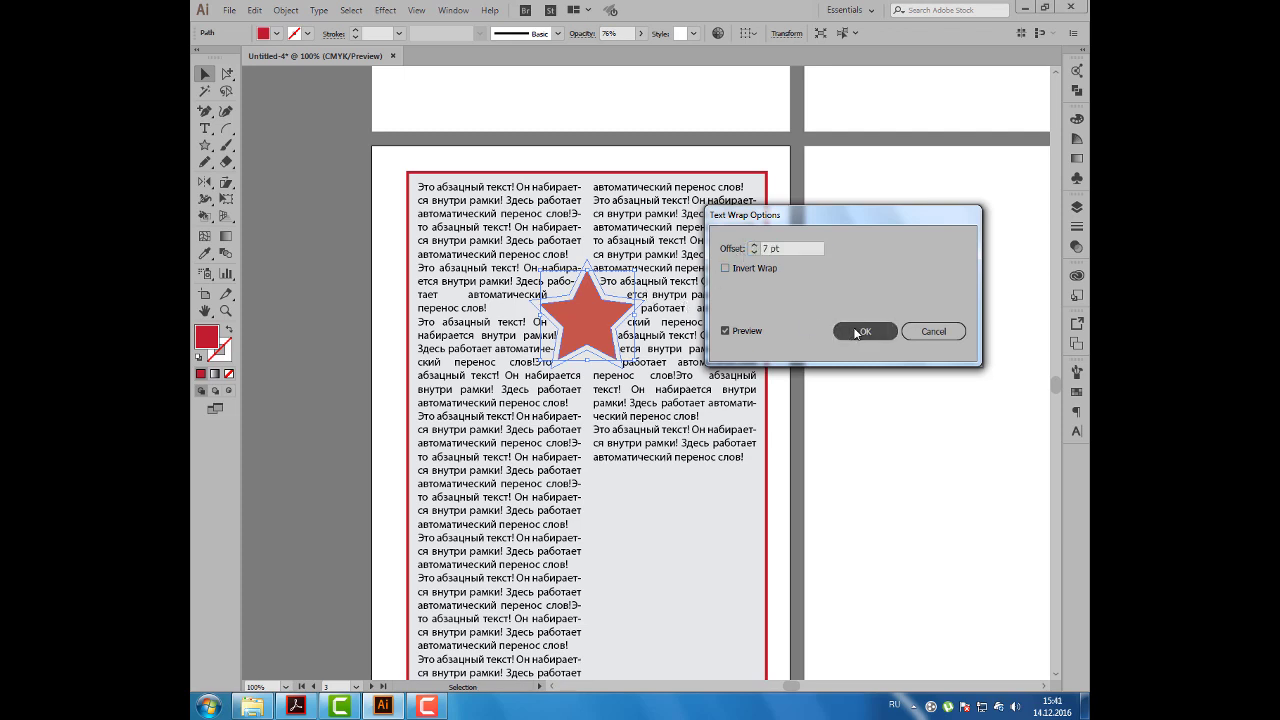
scroll(648, 399, "down", 1)
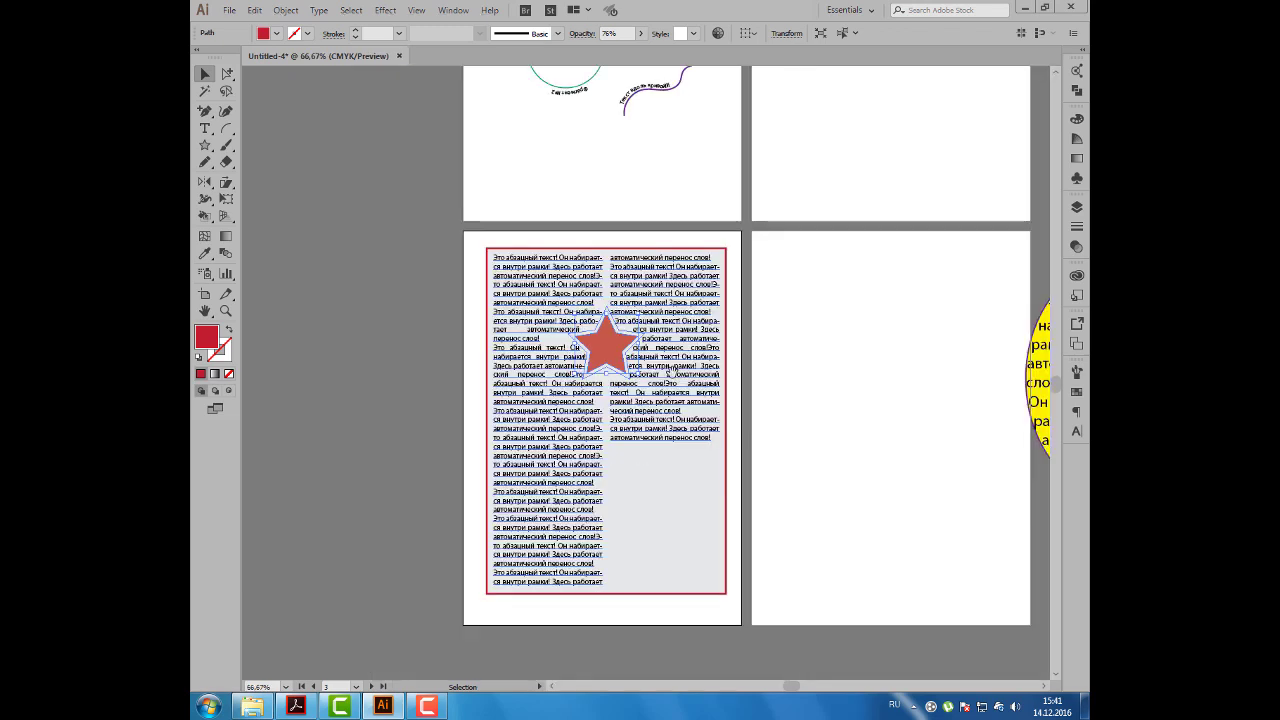
mouse_move(673, 372)
left_mouse_down()
mouse_move(630, 339)
mouse_move(570, 382)
left_mouse_up()
left_click(773, 384)
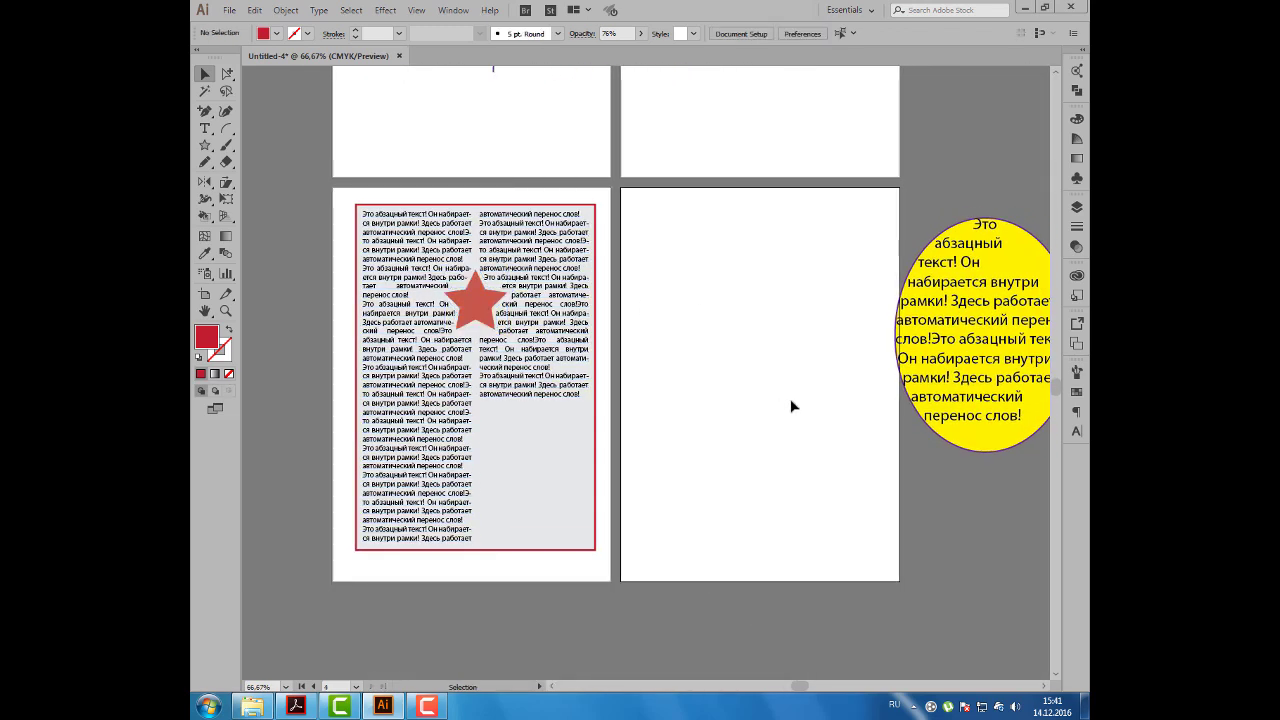
left_click_drag(774, 331, 758, 333)
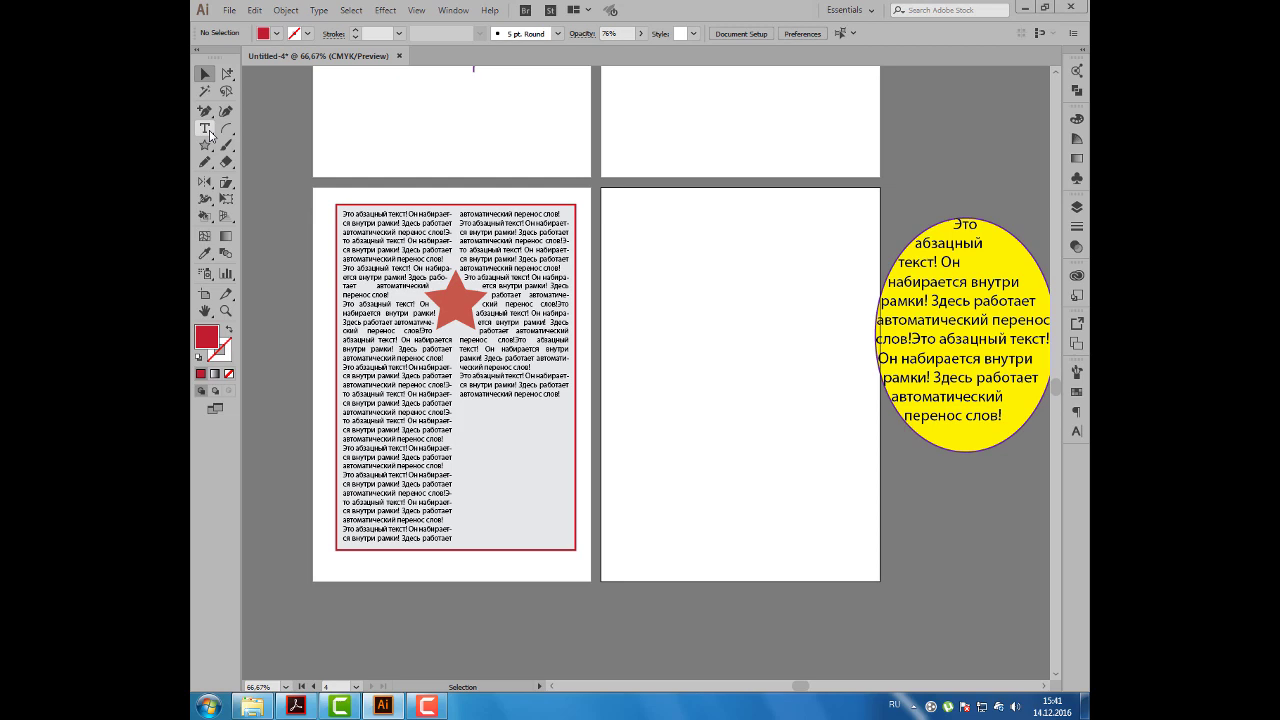
Draw a text frame on the empty artboard and type weekday headers ПН–ВС.
left_click(205, 129)
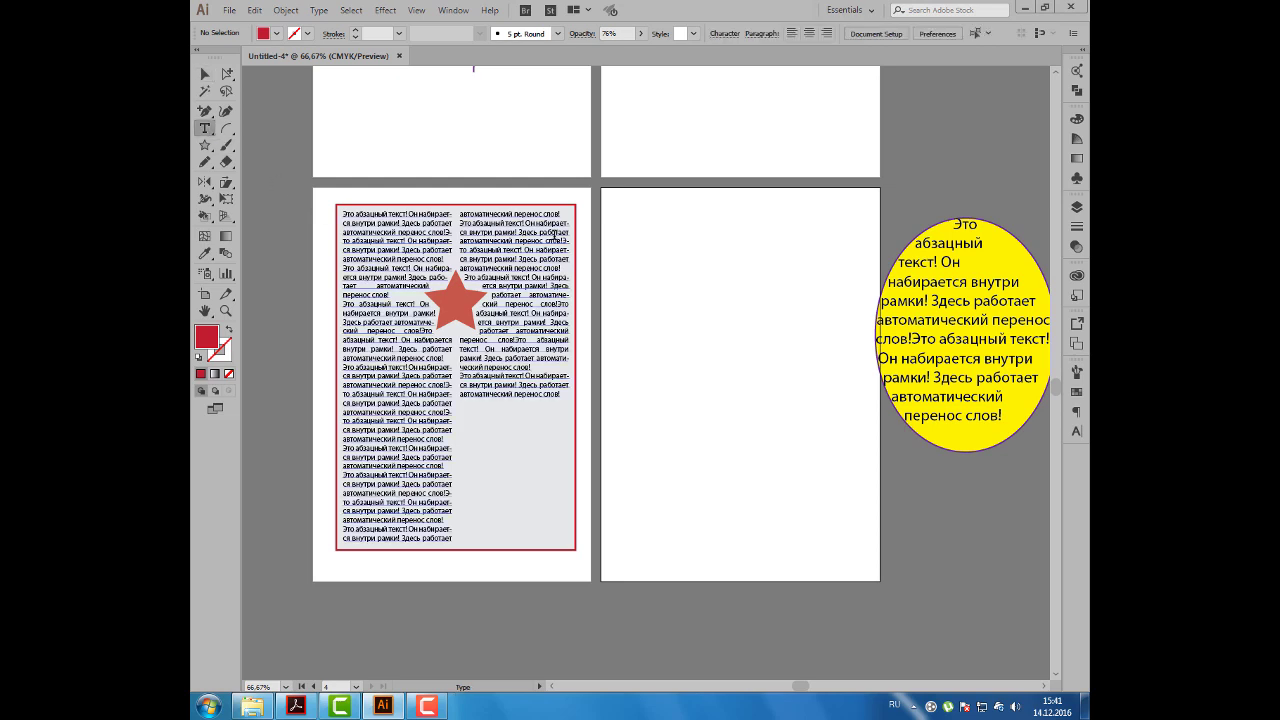
mouse_move(639, 241)
left_mouse_down()
mouse_move(778, 337)
mouse_move(808, 383)
left_mouse_up()
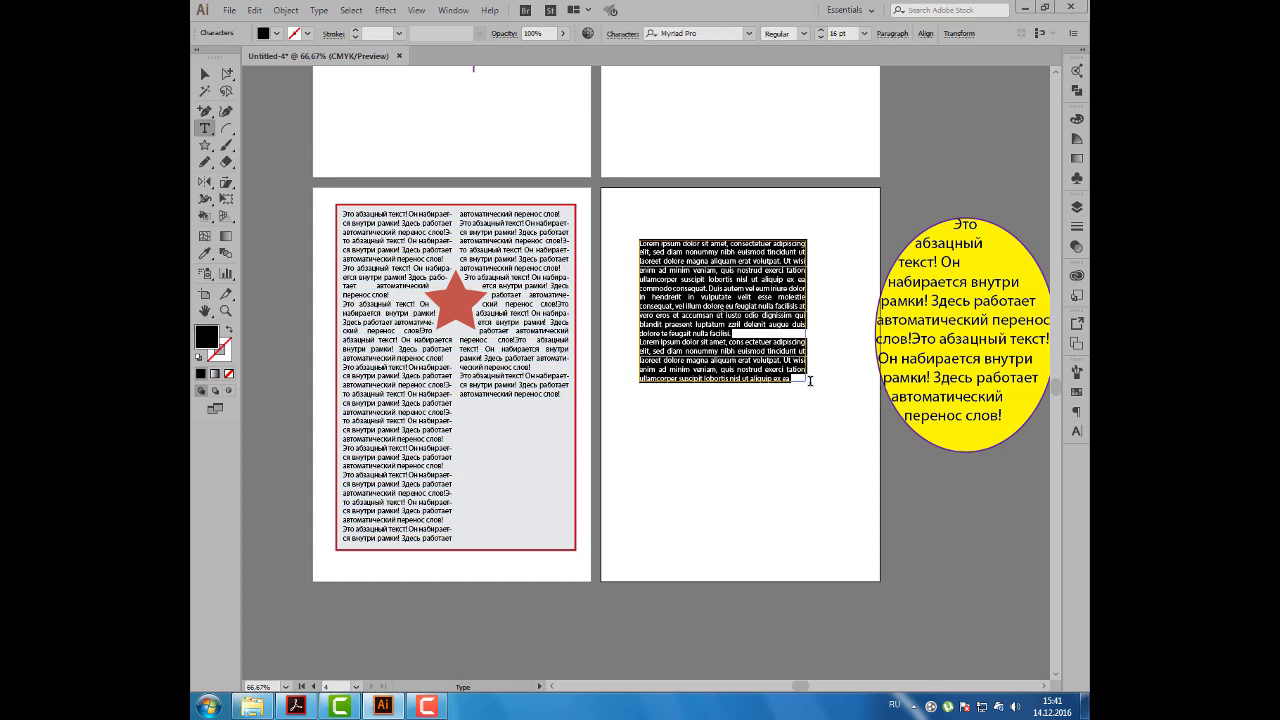
key("BackSpace")
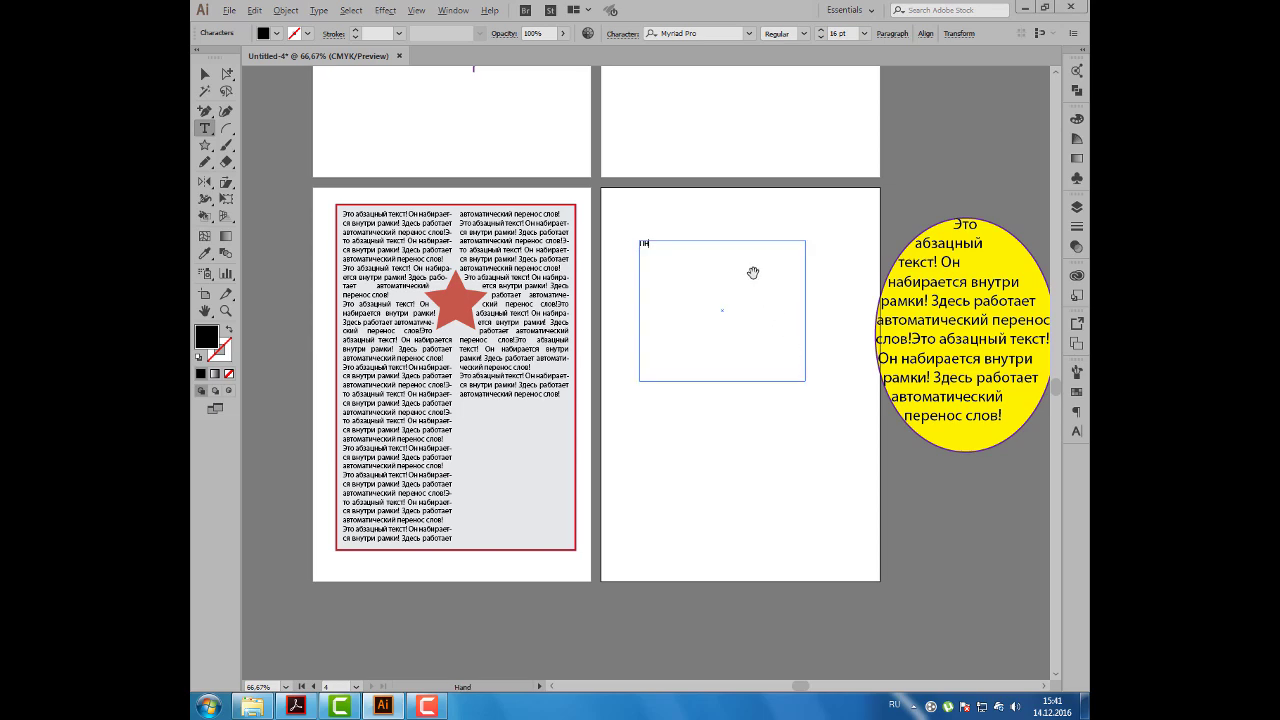
scroll(751, 272, "up", 2)
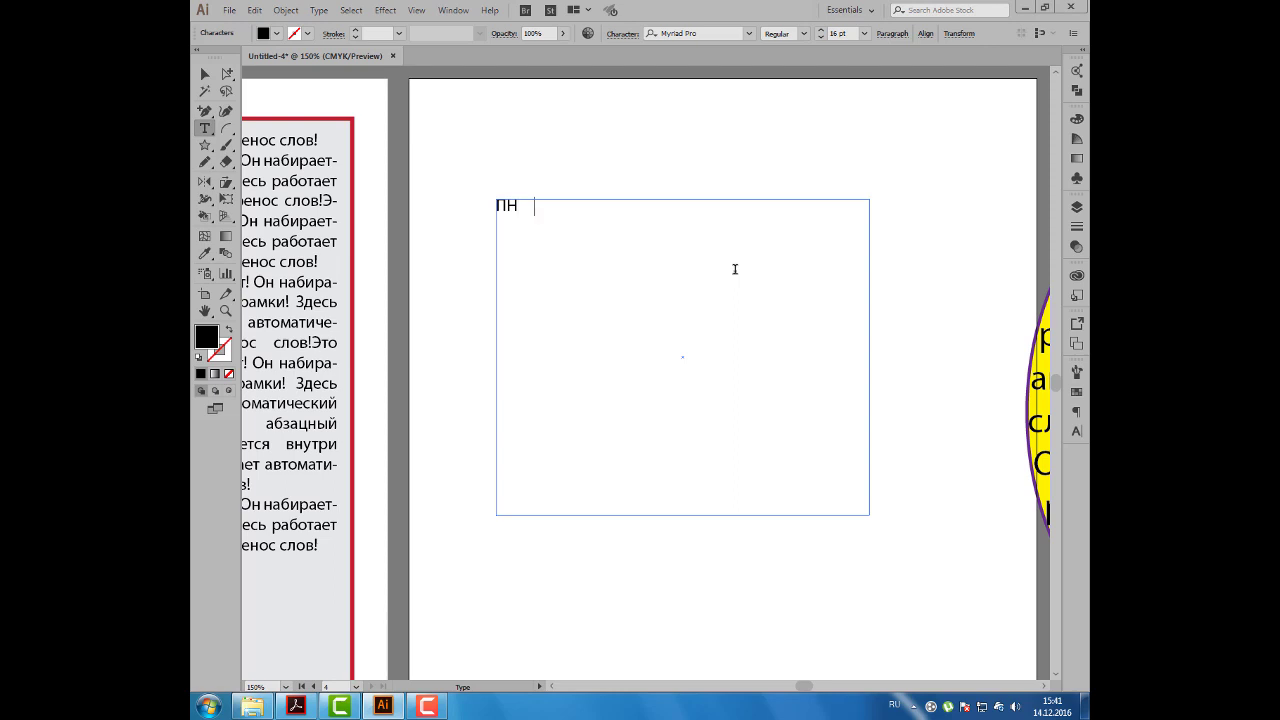
type("ВТ   ")
type("СР")
type("   ЧТ   ПТ")
type("   С")
type("Б   ВС")
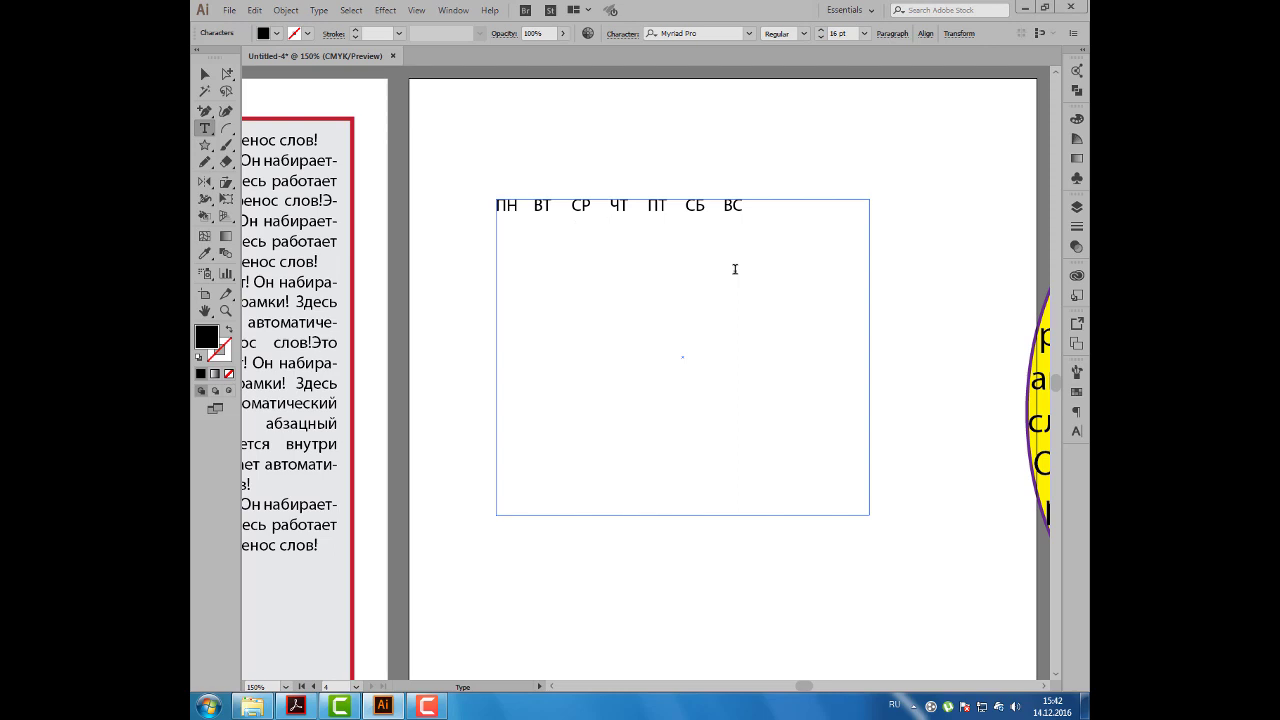
Type dates 1–30 in tab-separated weekly rows, starting on Thursday.
type("1 ")
type("2 ")
type("3 ")
type("4")
key("Return")
type("5\t6\t7\t8")
type("\t9\t10\t11")
key("Return")
type("12")
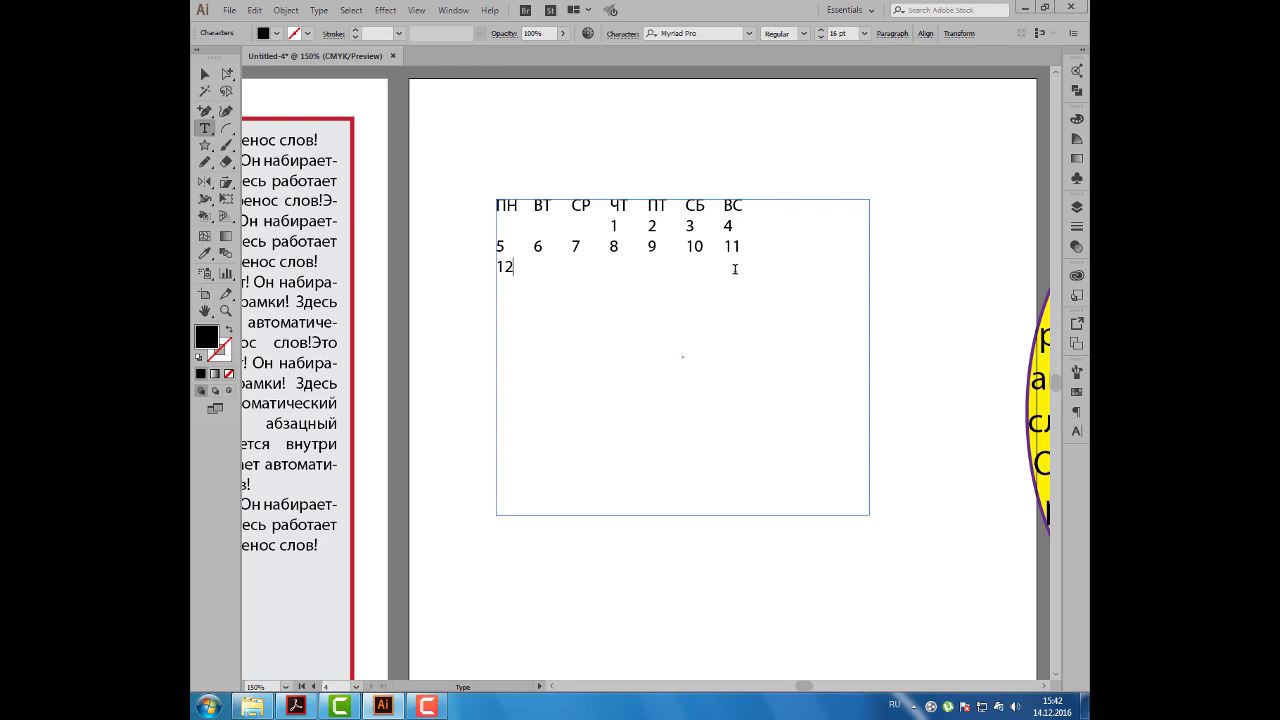
type("\t13\t1")
type("4\t1")
type("5\t16\t17\t")
type("18 1")
type("9\t20")
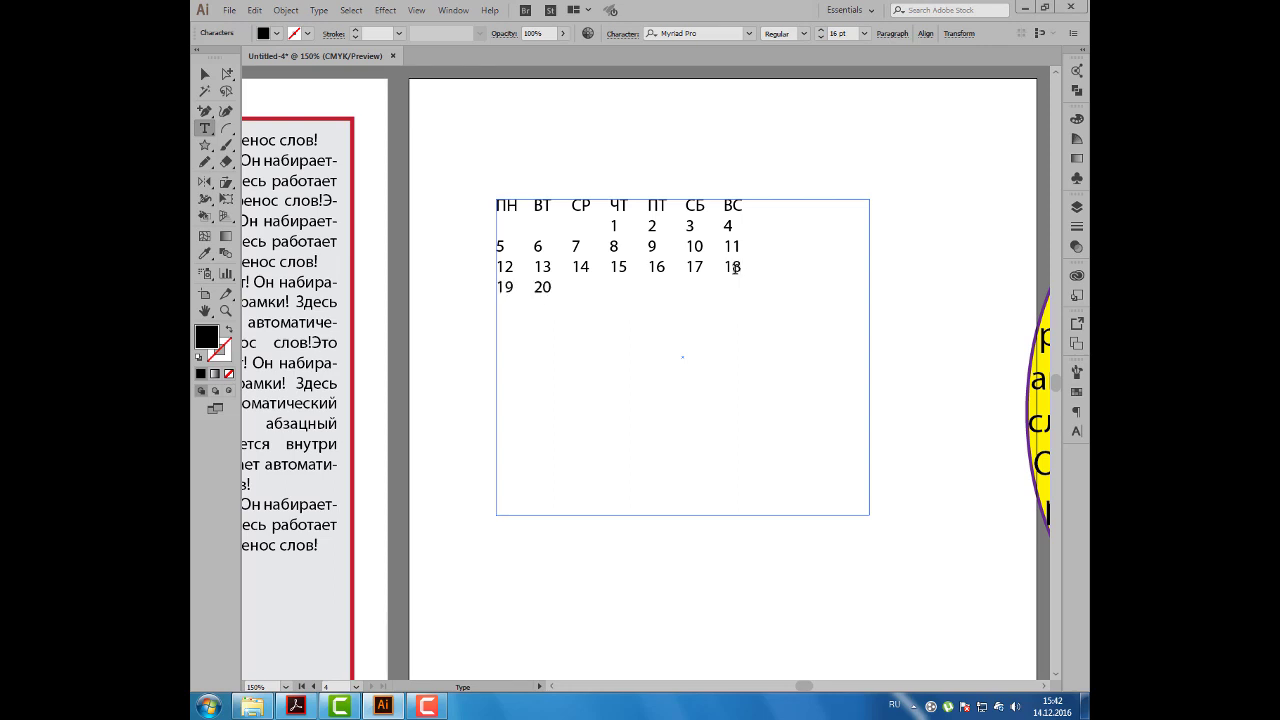
type("\t21\t22\t2")
type("3\t24\t2\t")
type("26")
key("BackSpace")
key("BackSpace")
type("5 ")
type("26\t")
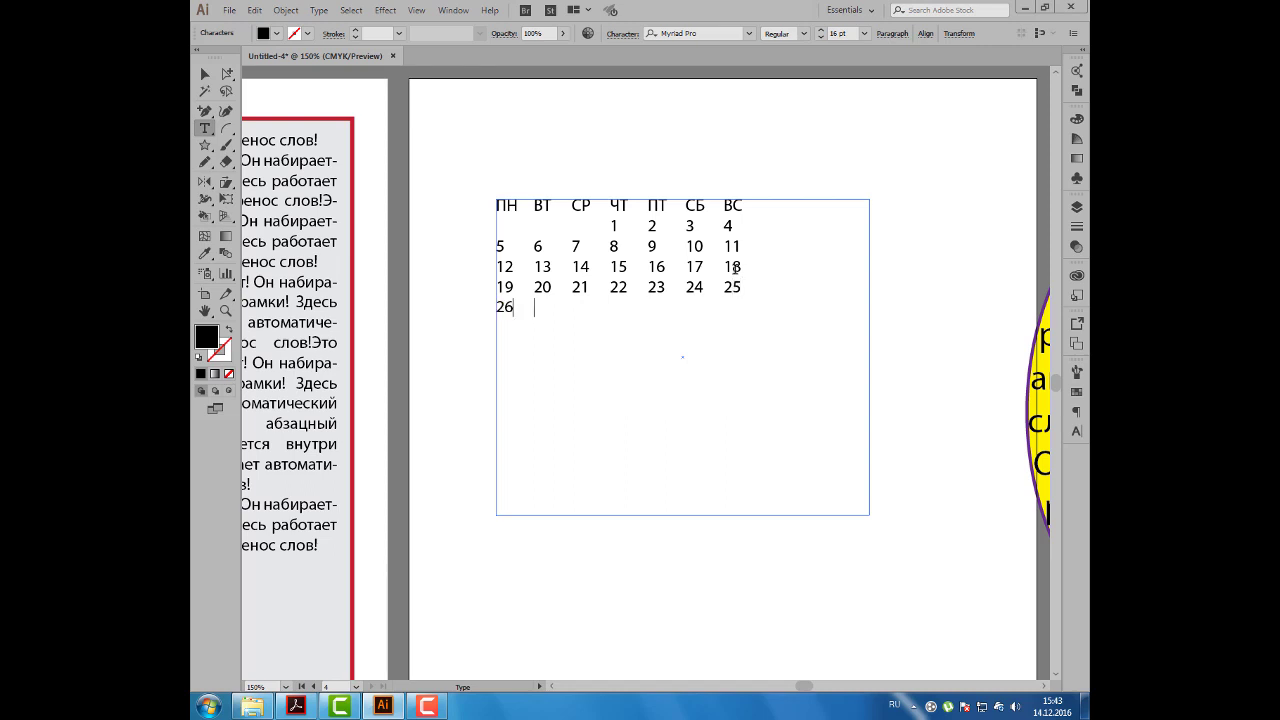
type("27\t")
type("28")
type("29 ")
type("30")
Exit text editing, deselect the calendar text frame, and bring up the File menu's scripts.
scroll(629, 266, "down", 2)
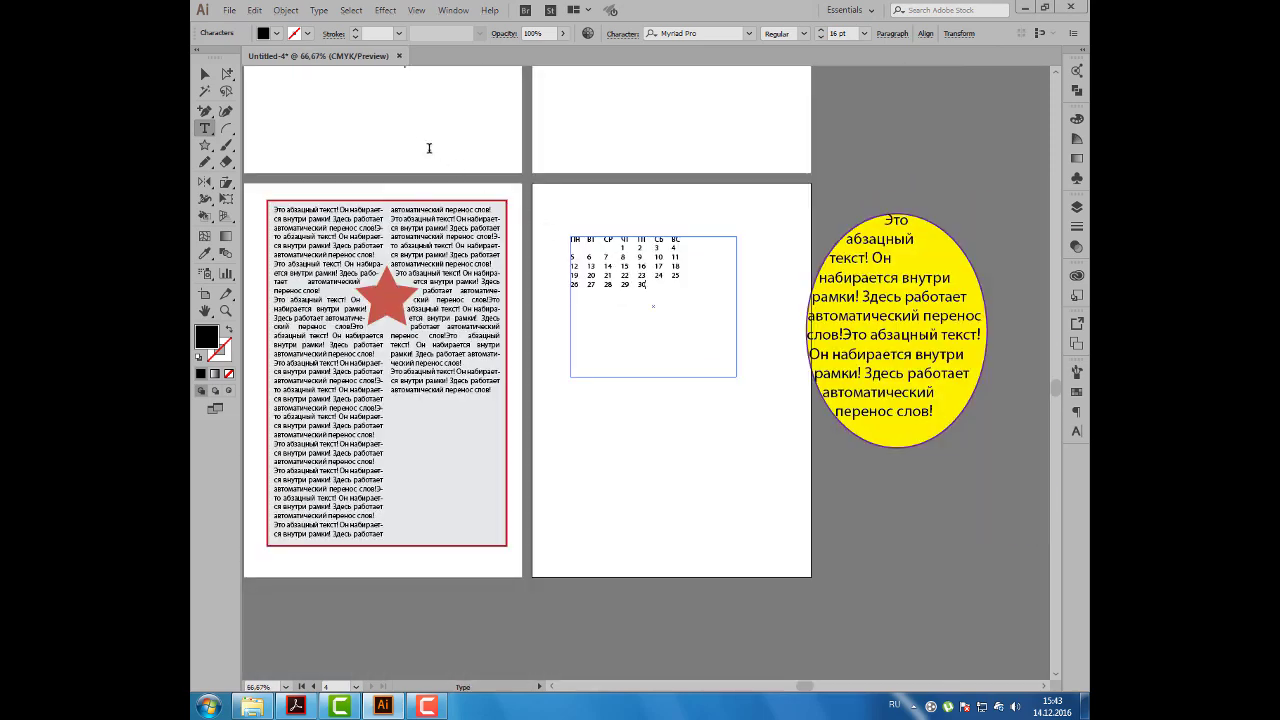
left_click(205, 74)
left_click(336, 124)
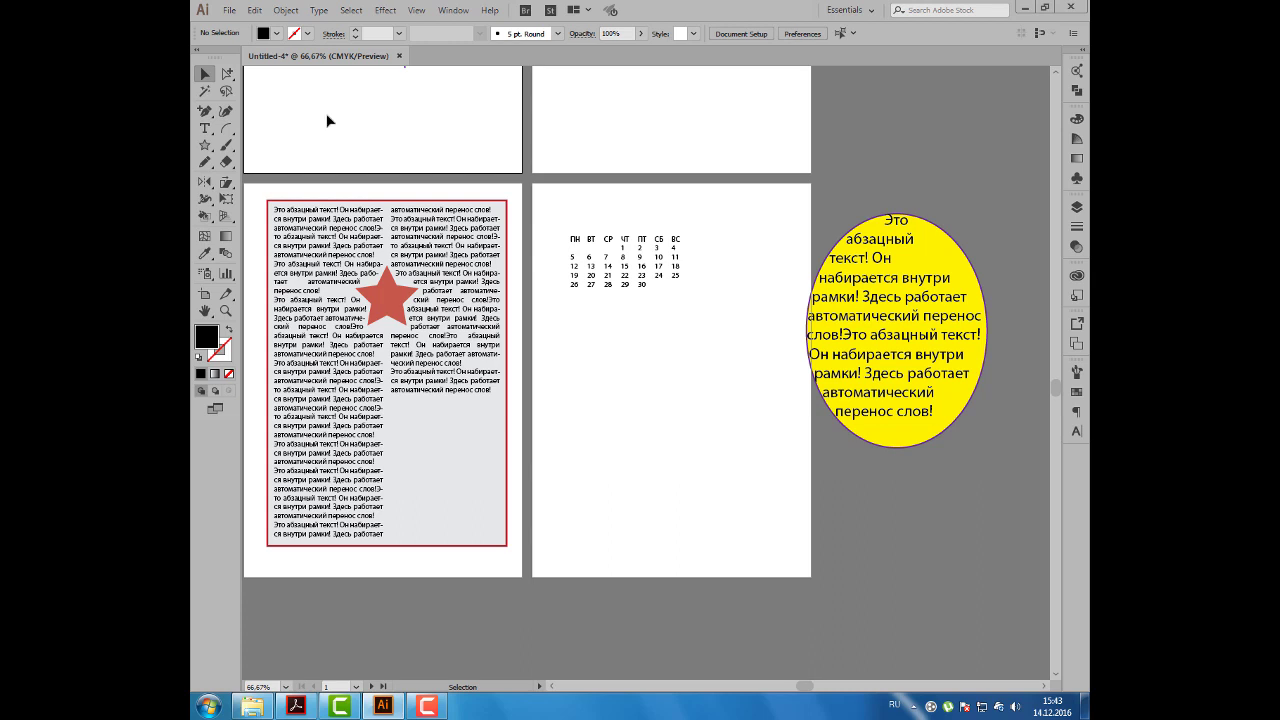
left_click(231, 12)
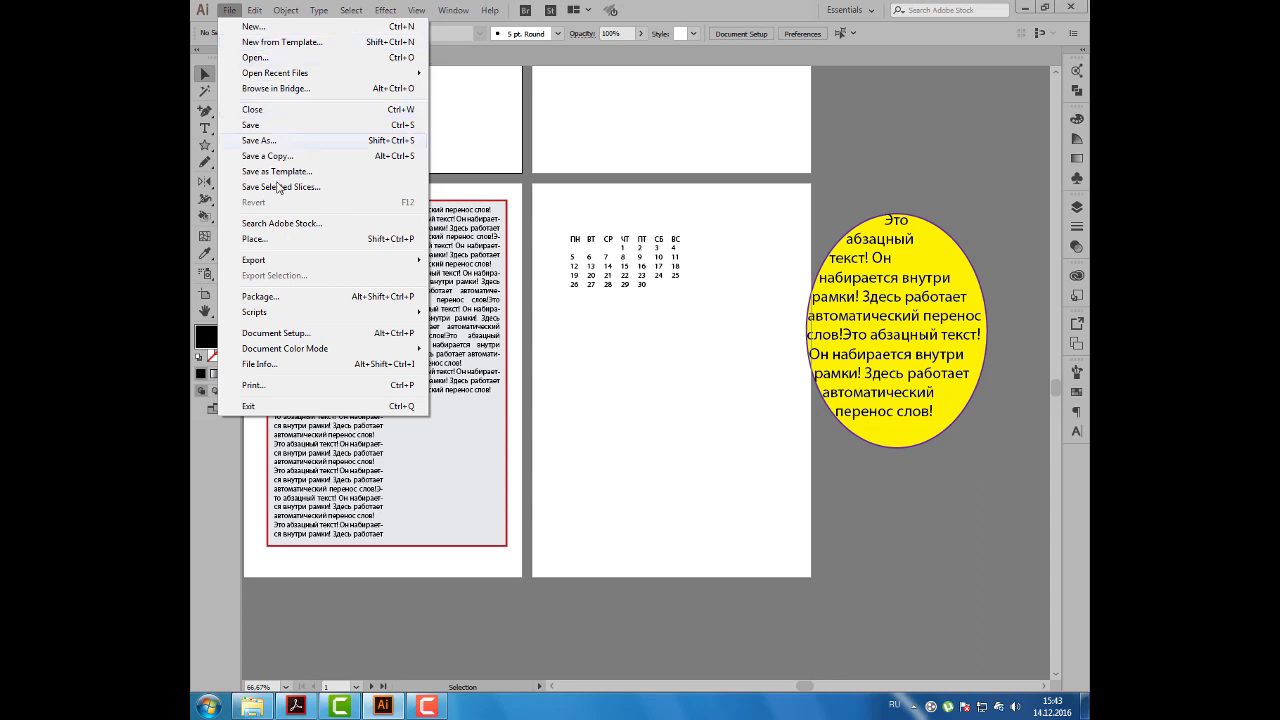
mouse_move(255, 312)
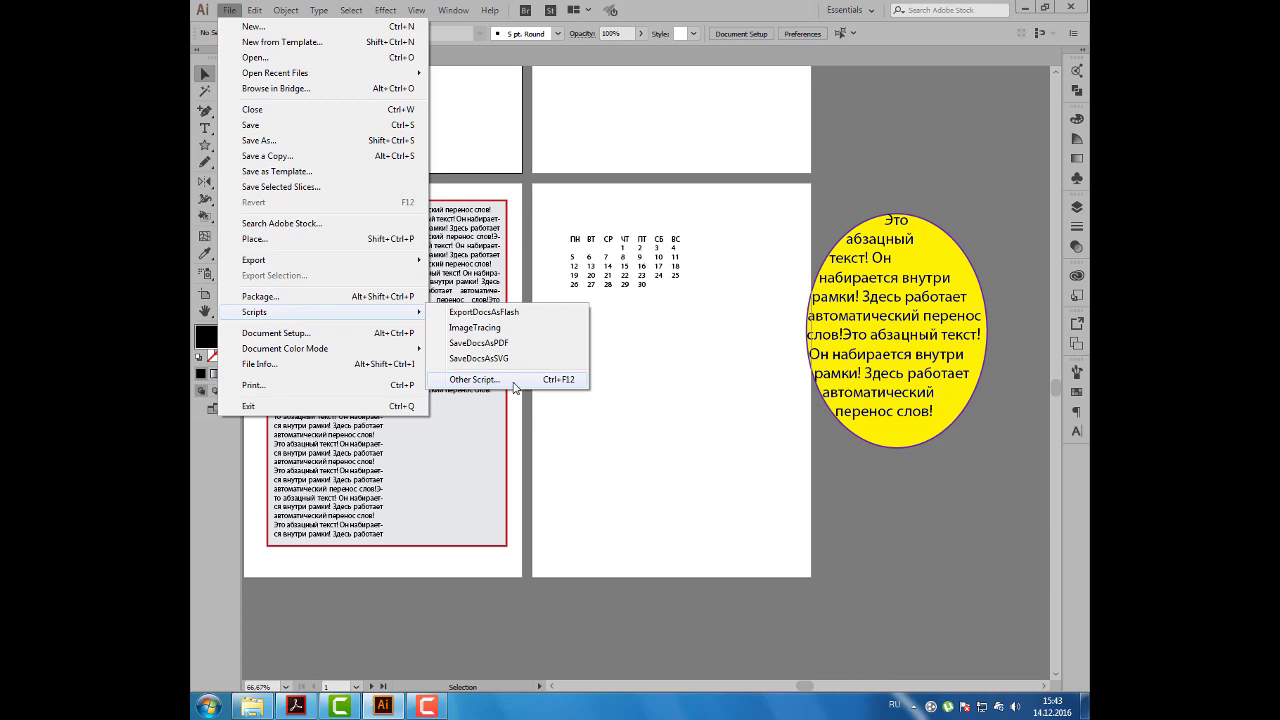
Run Calendar Premaker.js from Иллюстратор 2 > Урок 4 > Calendar Premaker via Other Script.
left_click(514, 387)
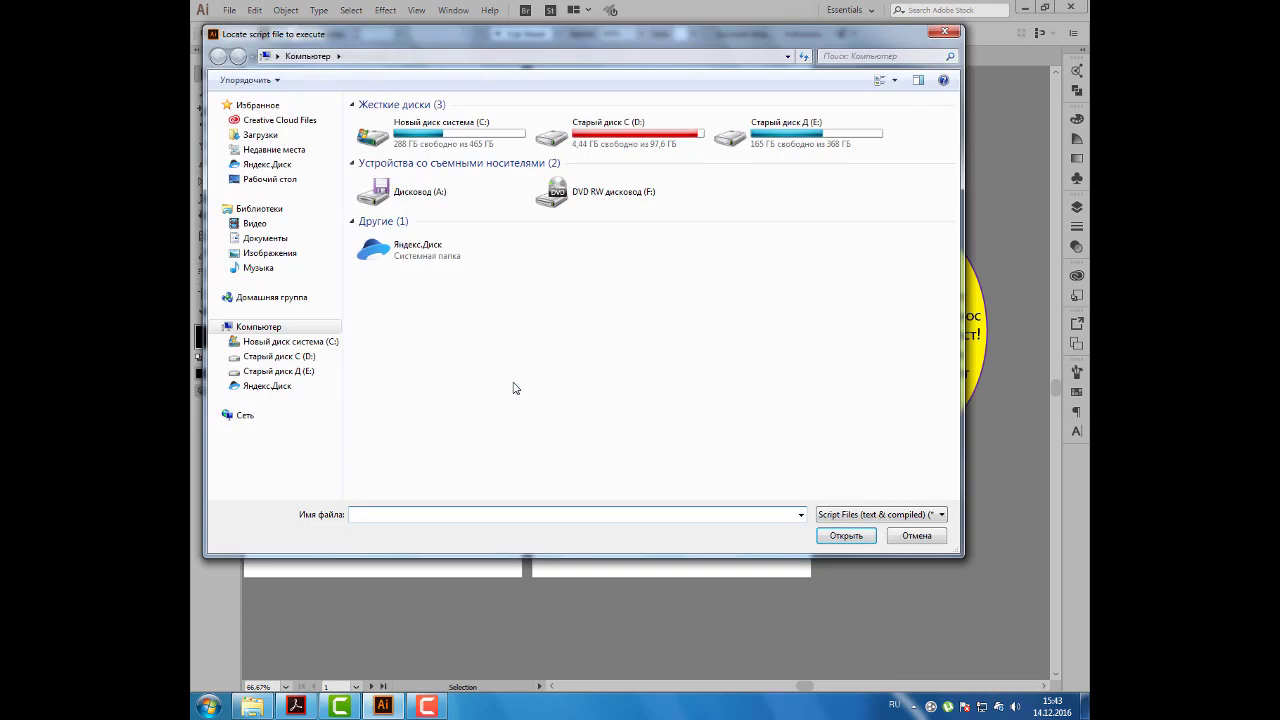
left_click(300, 385)
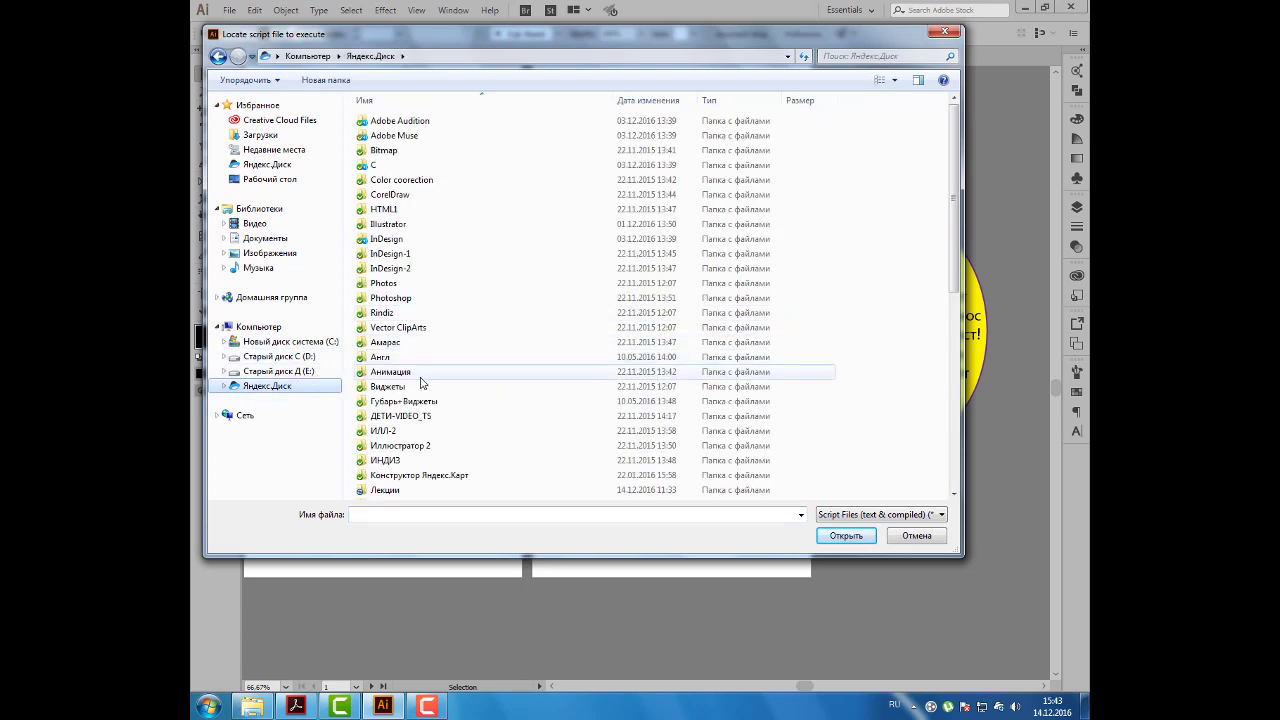
double_click(410, 447)
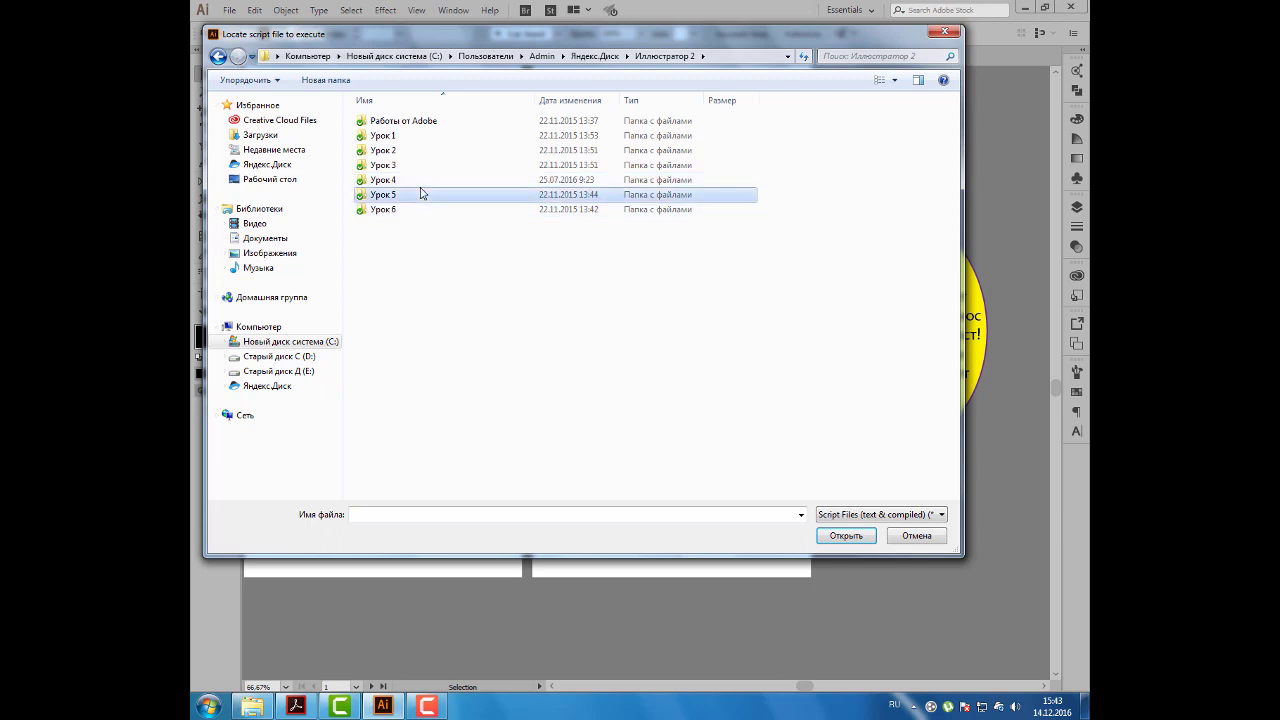
double_click(421, 192)
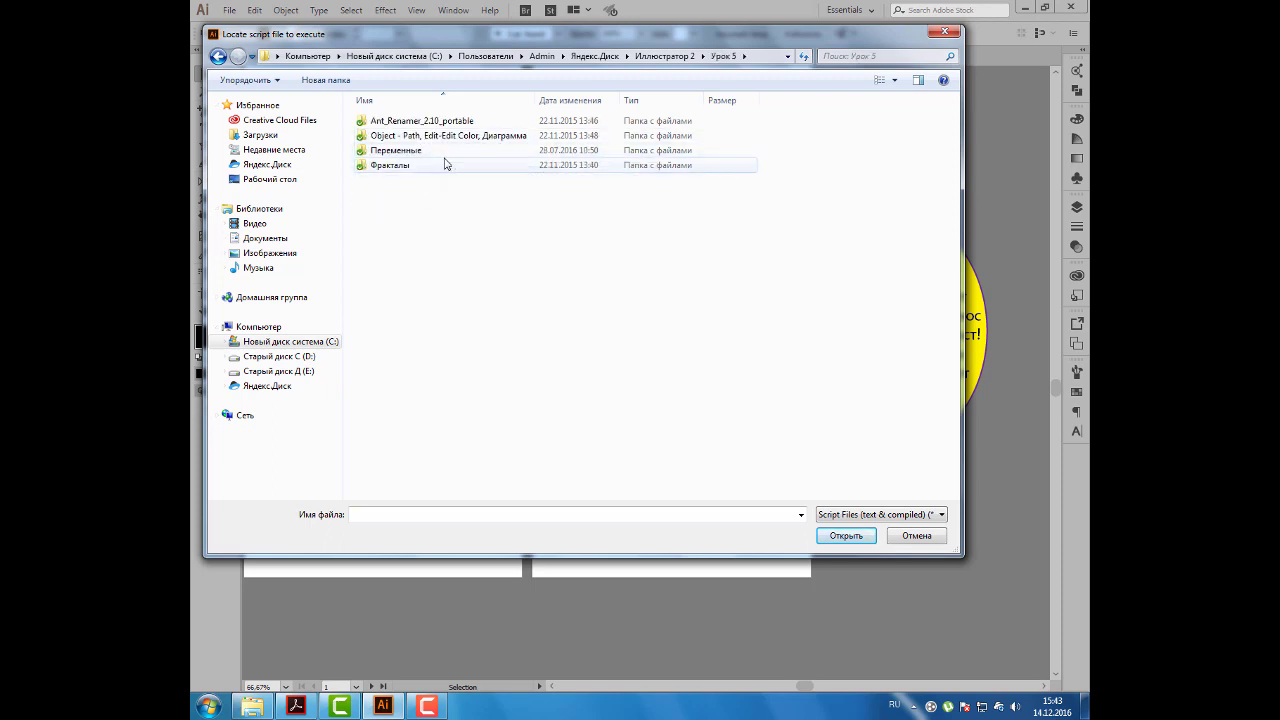
left_click(664, 56)
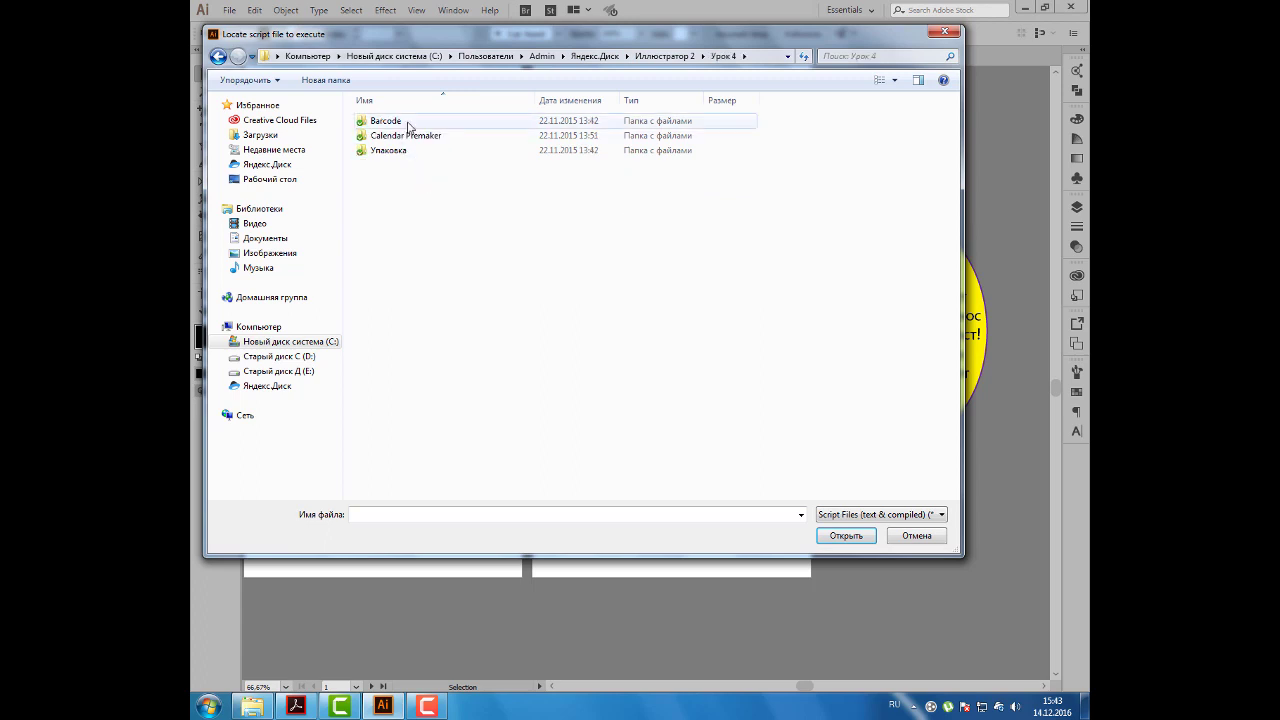
left_click(418, 138)
double_click(418, 138)
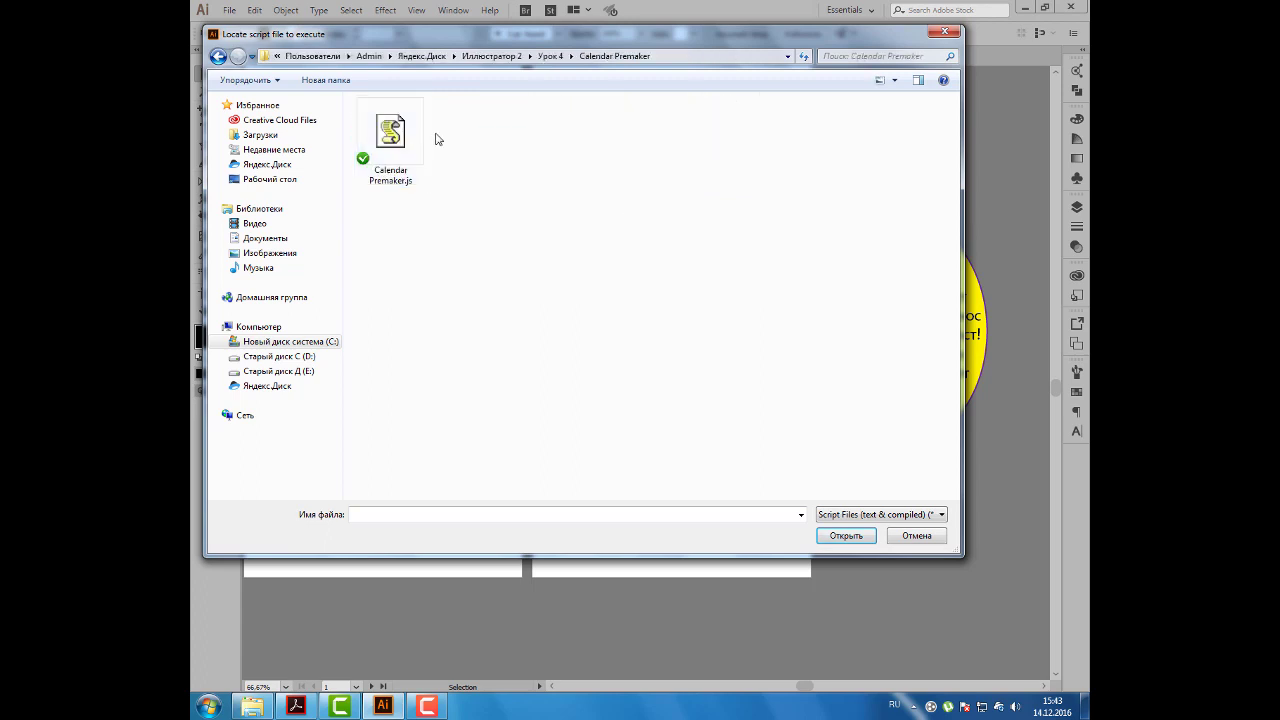
left_click(390, 168)
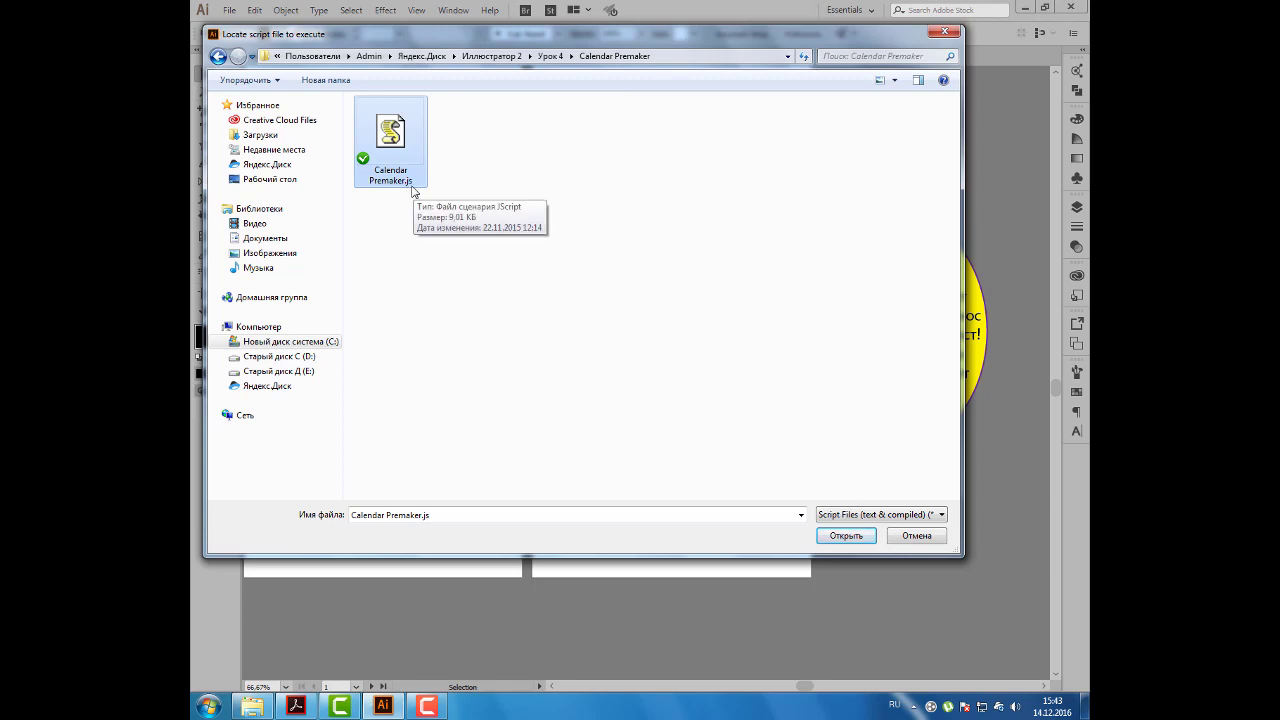
left_click(846, 537)
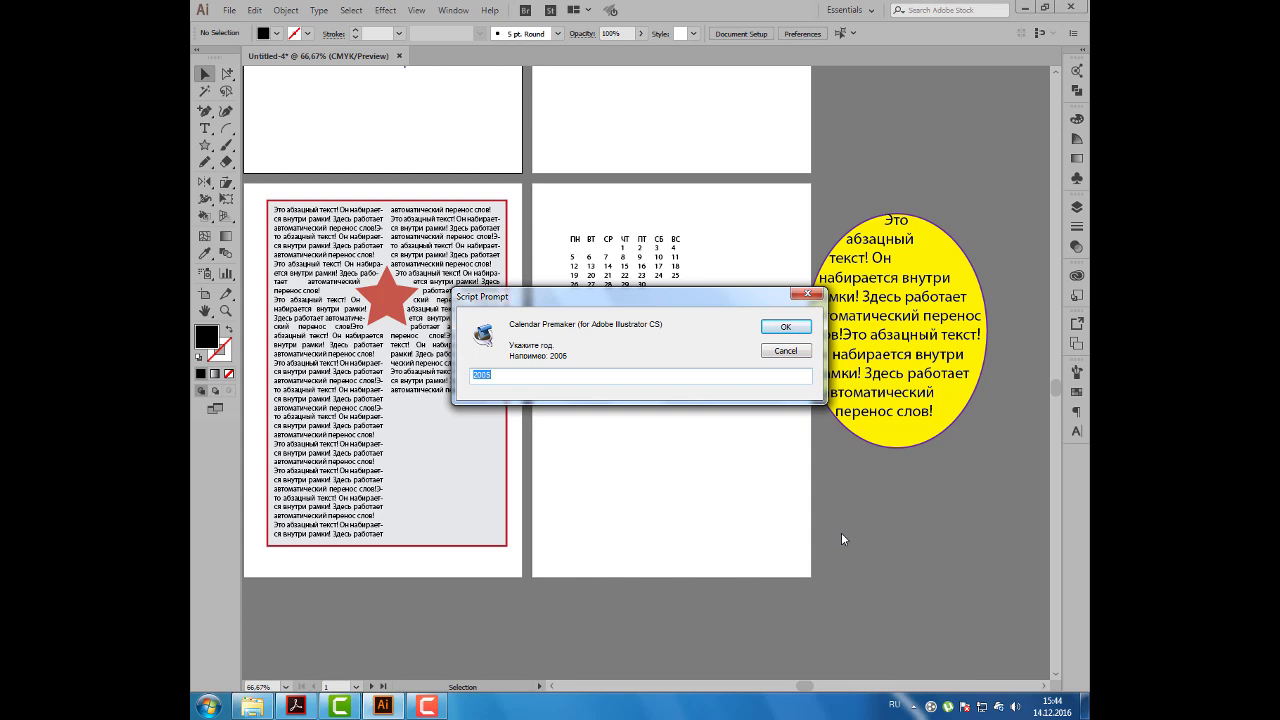
Set the calendar year to 2017, keeping the default Russian month and weekday names.
type("2017")
left_click(786, 328)
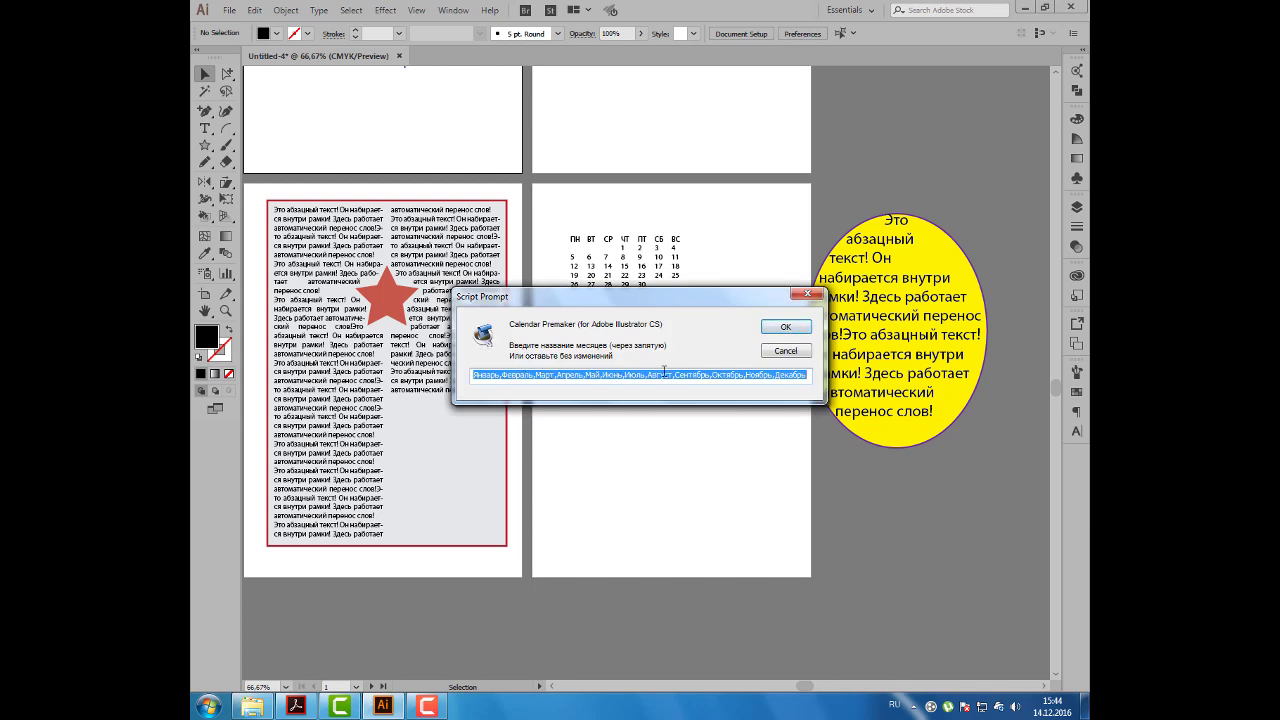
left_click(776, 329)
left_click(574, 377)
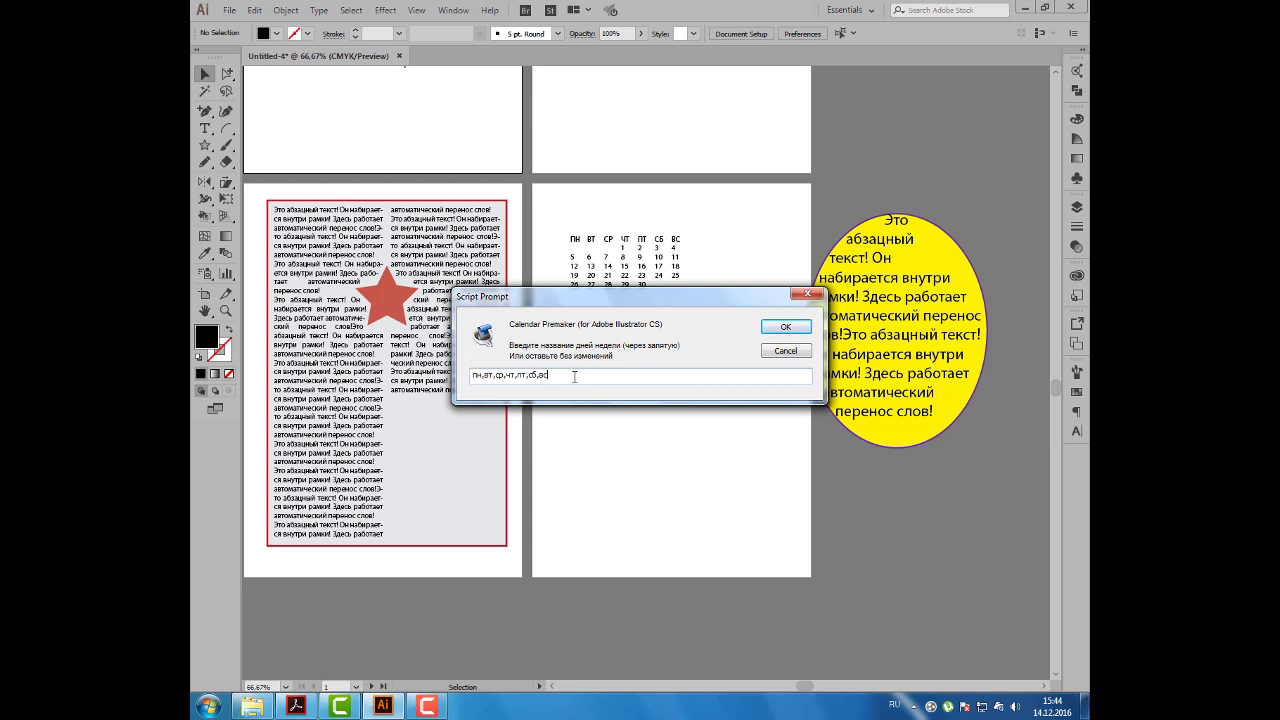
left_click(776, 332)
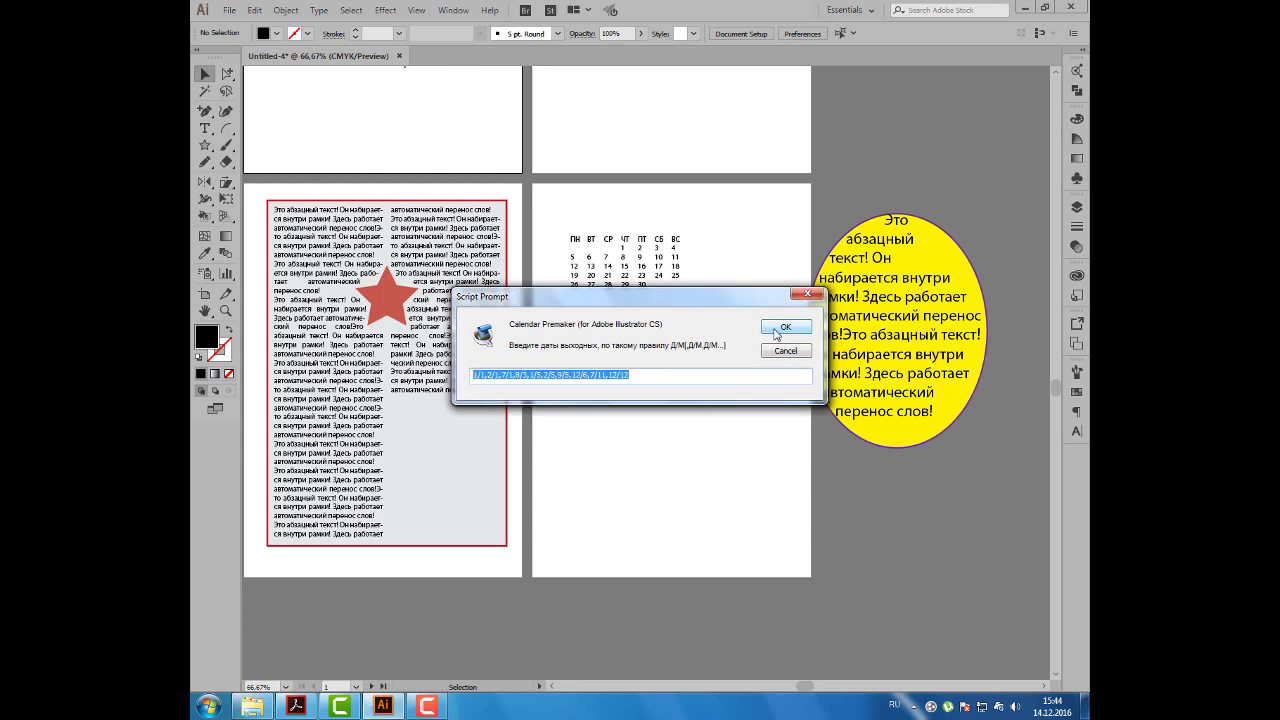
Add 23/2 before 8/3 in the holiday dates and generate the calendar.
left_click(681, 376)
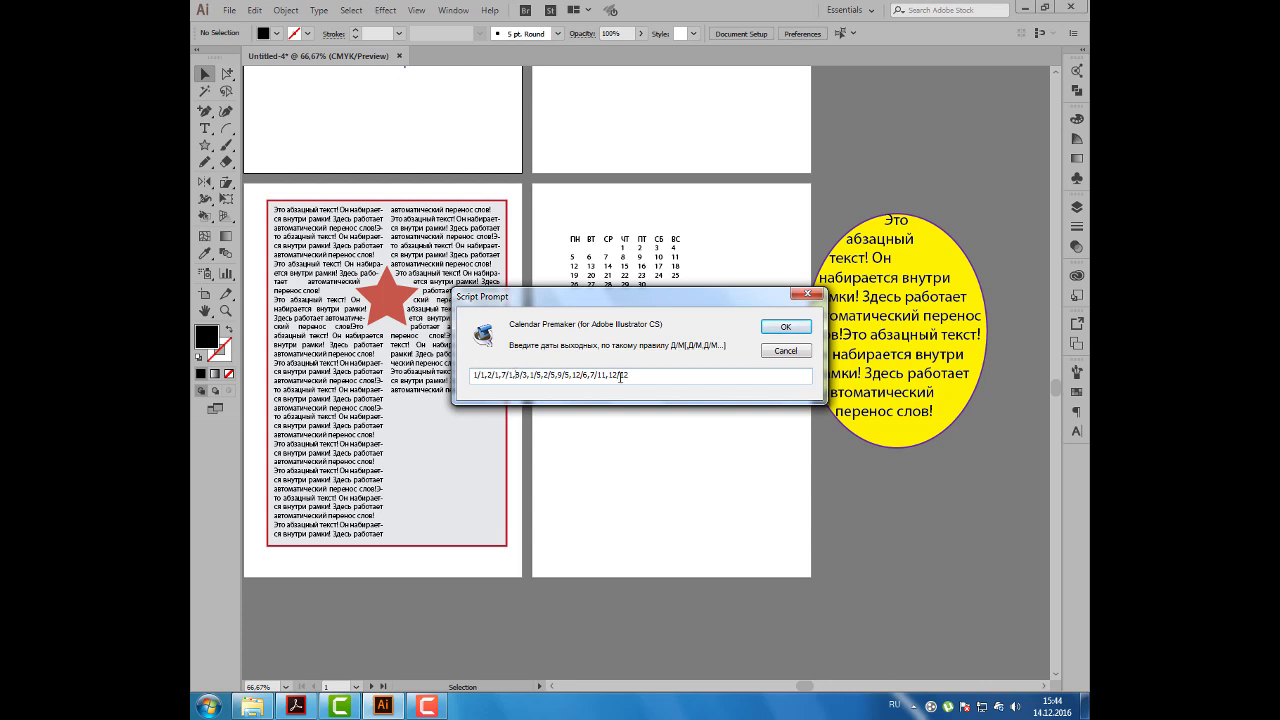
key("BackSpace")
type("23/")
type("2,")
type("8/3")
type(",")
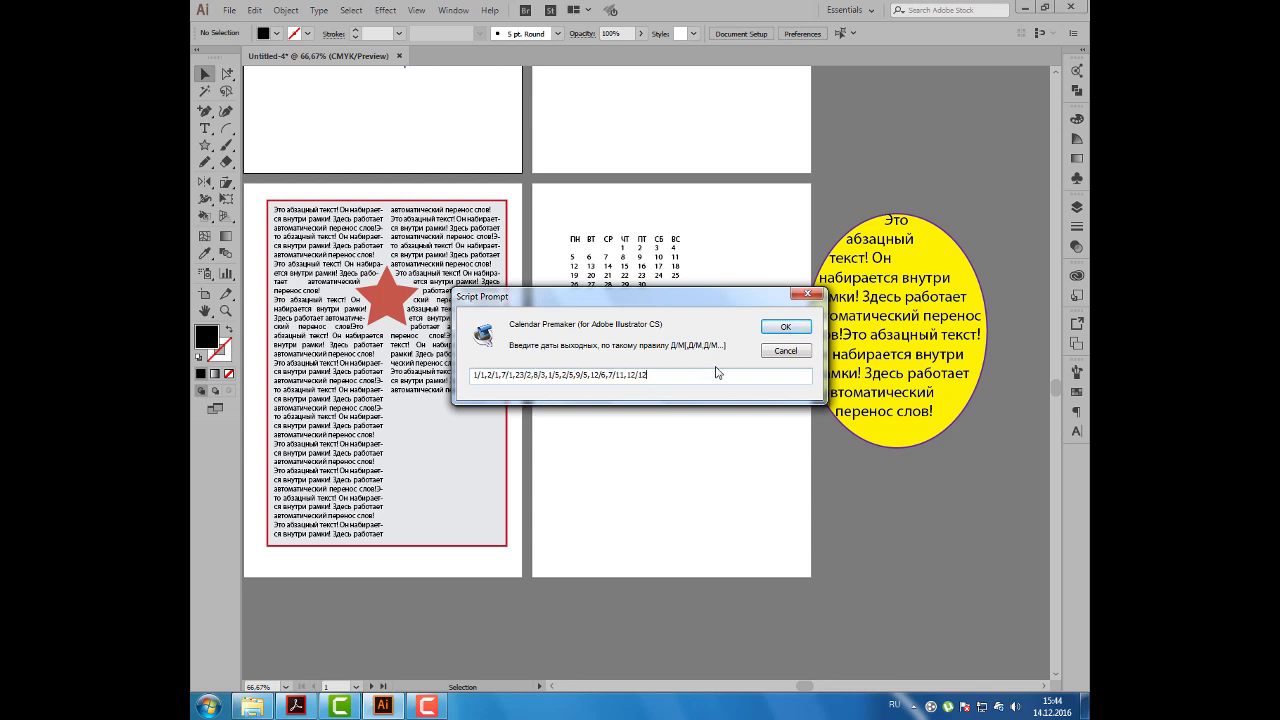
left_click(772, 332)
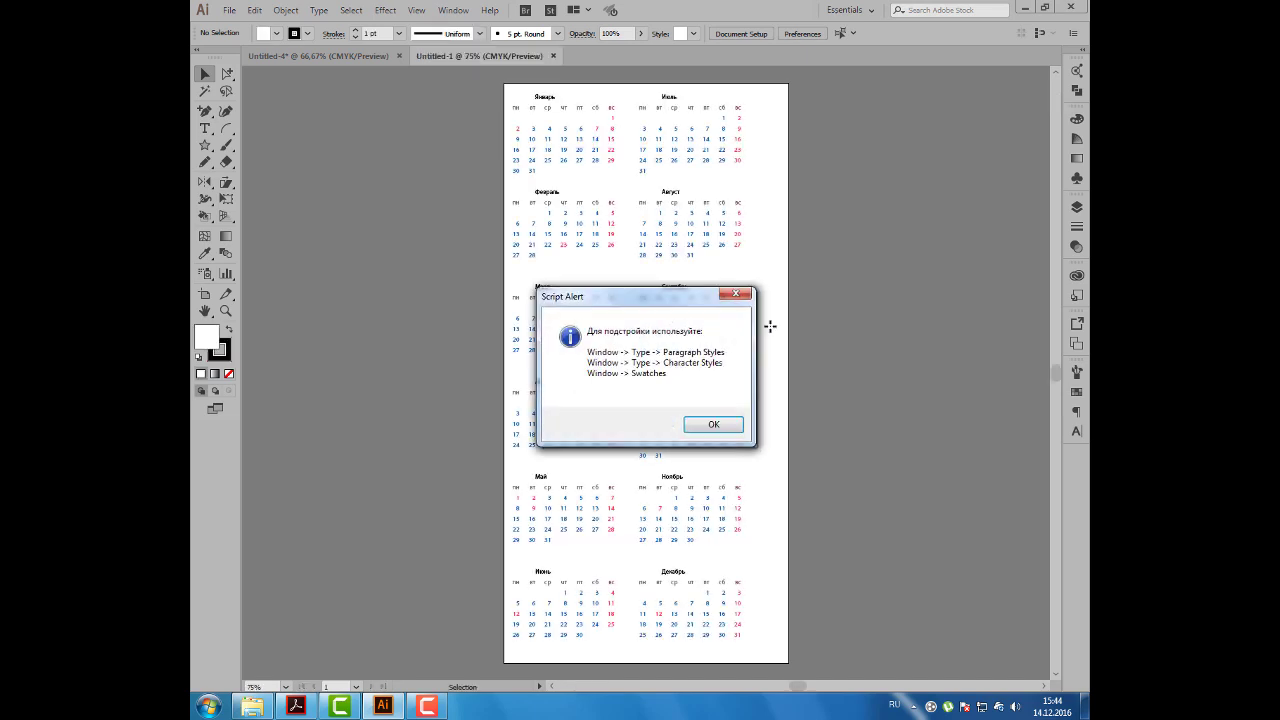
Move the styling-tips Script Alert off the calendar, then close it with OK.
left_click_drag(656, 298, 914, 218)
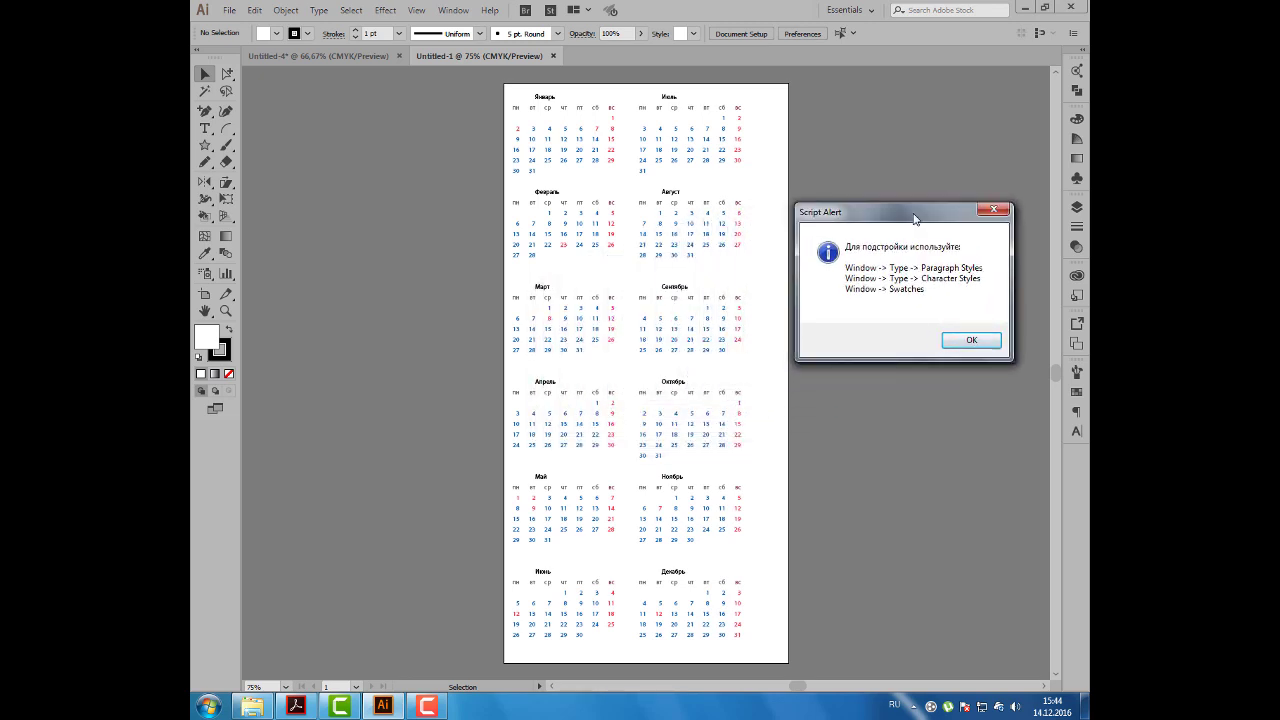
left_click_drag(914, 218, 902, 220)
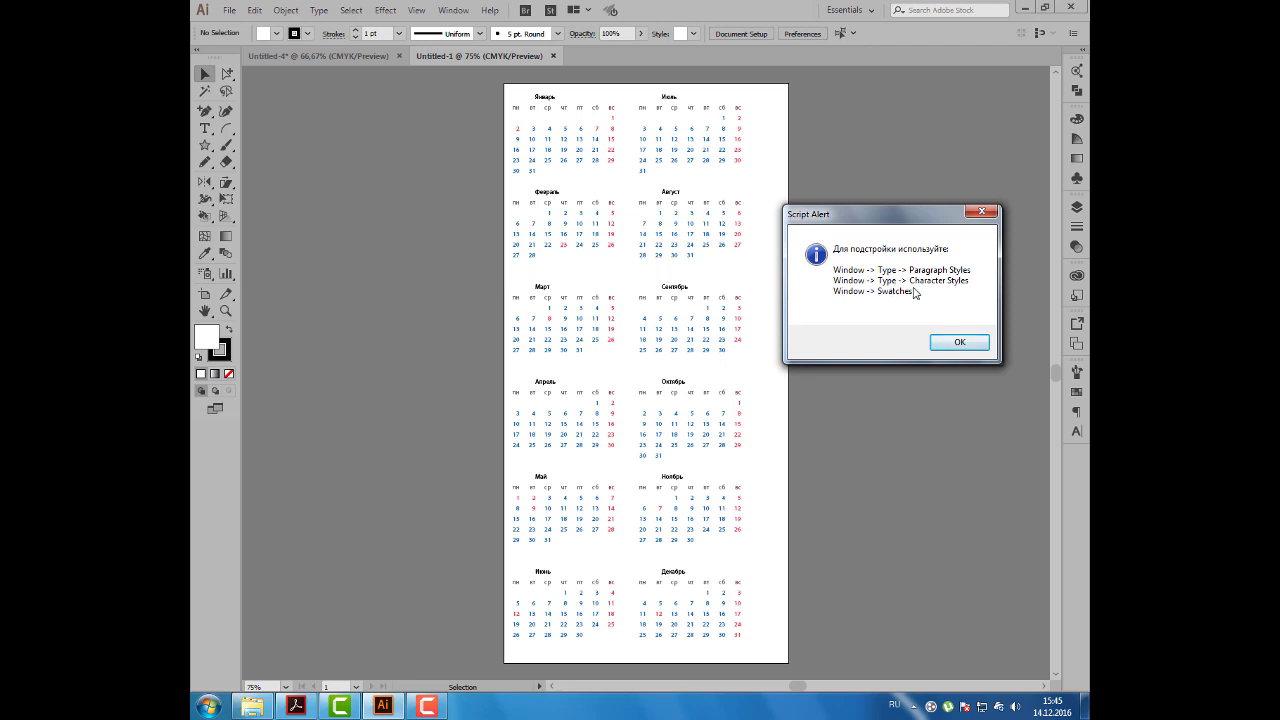
left_click(962, 341)
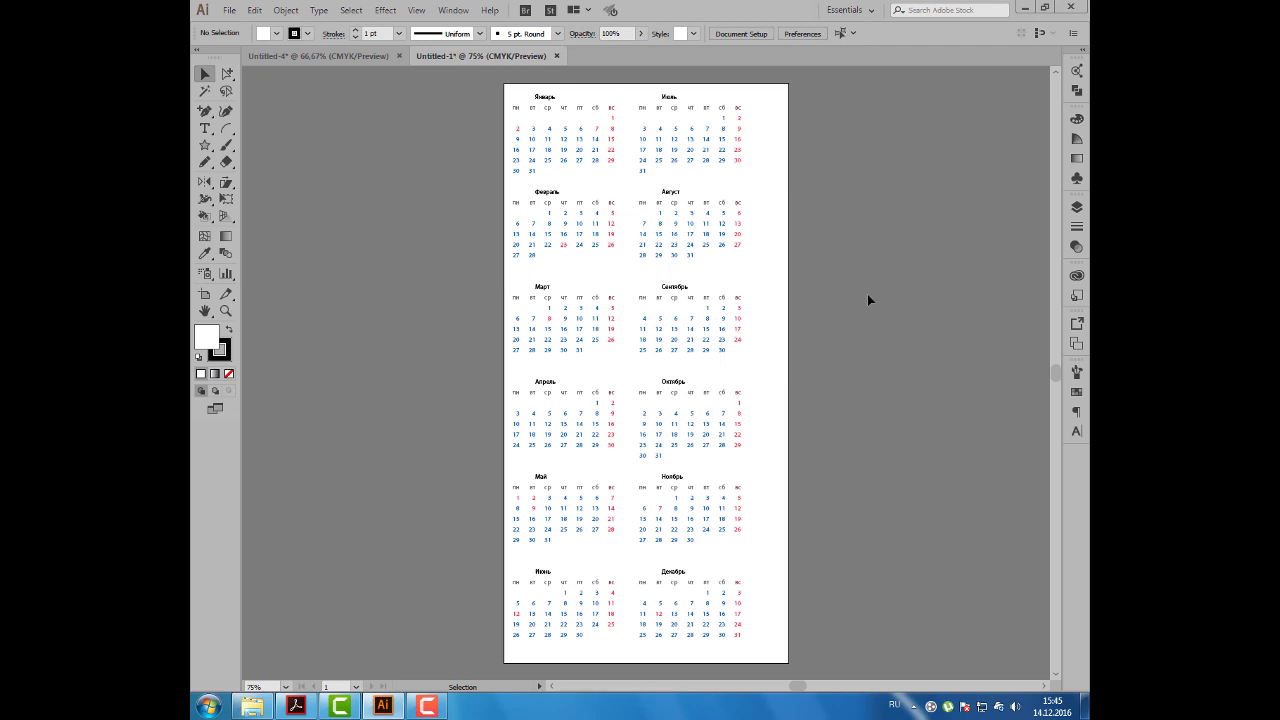
Set the artboard to the A3 preset (841.89 × 1190.55 pt) and return to the Selection tool.
left_click(209, 298)
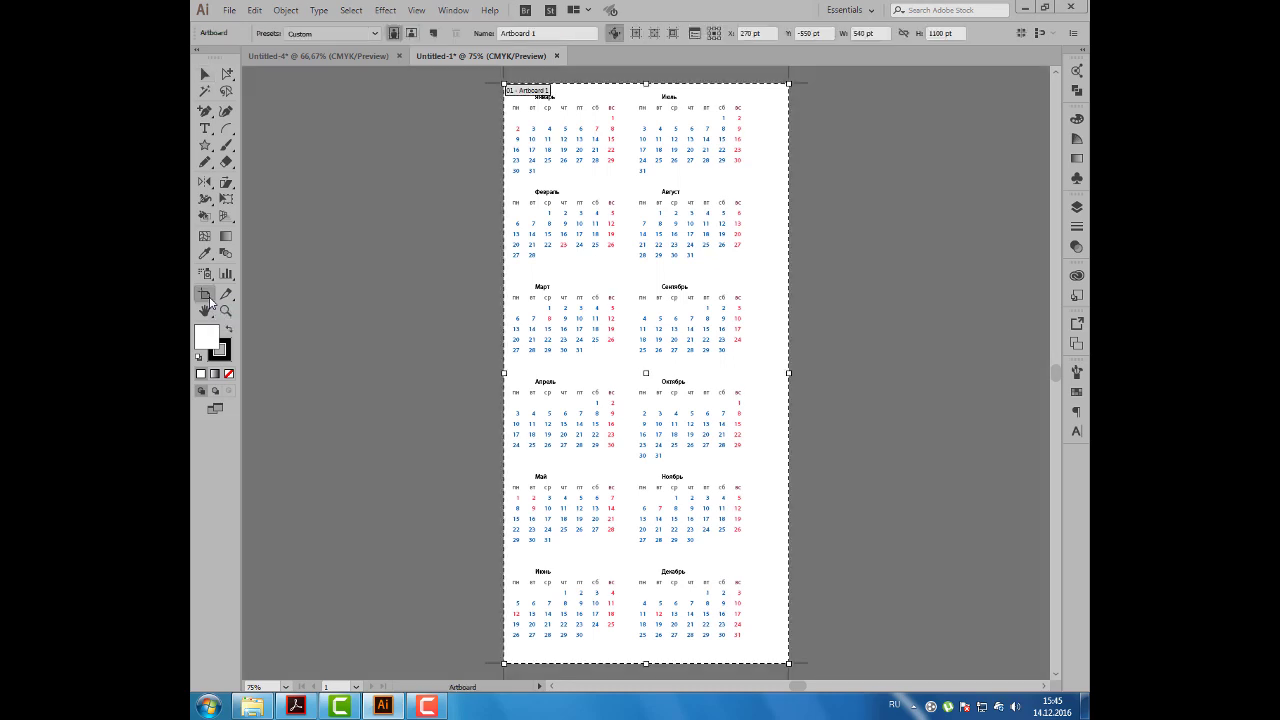
left_click(376, 34)
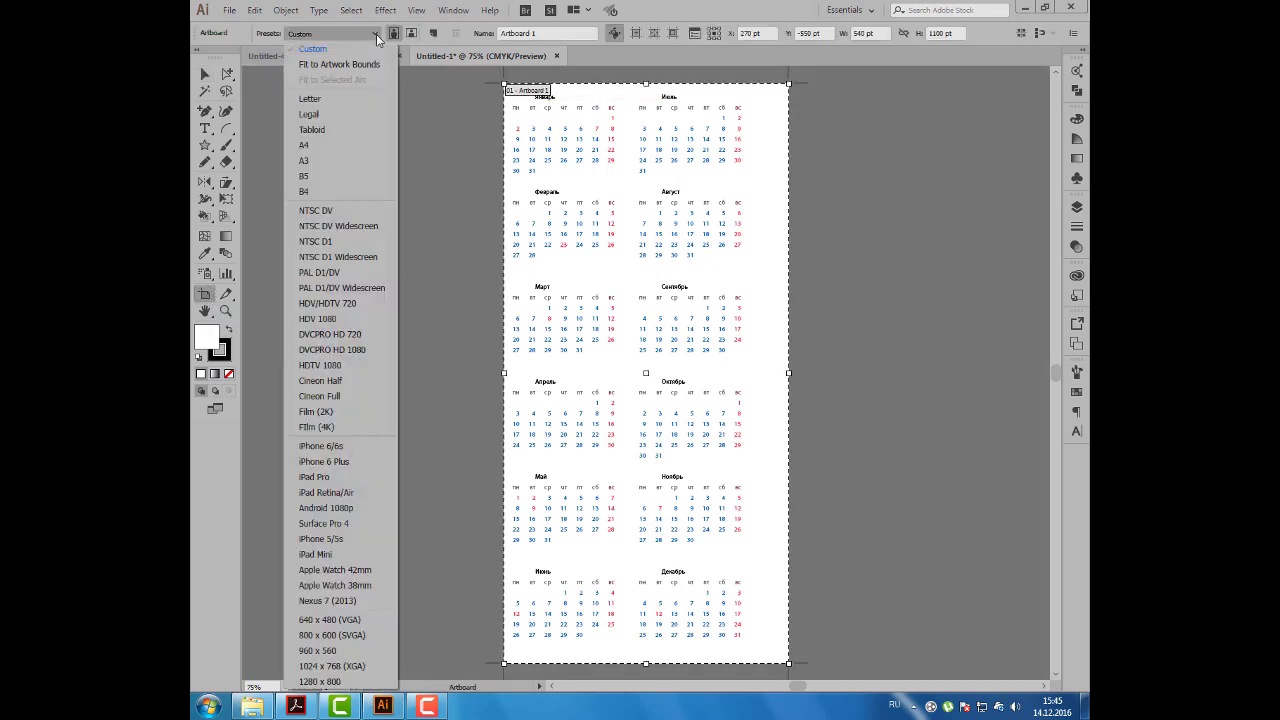
left_click(308, 161)
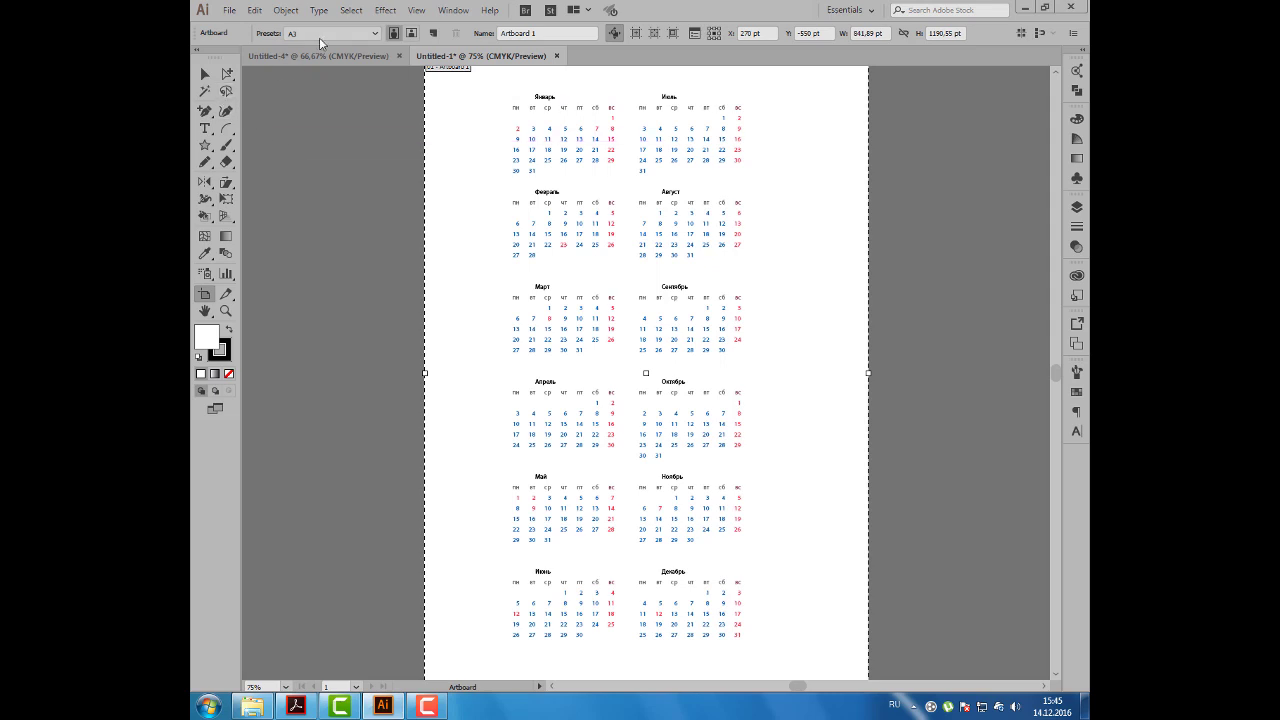
left_click(205, 74)
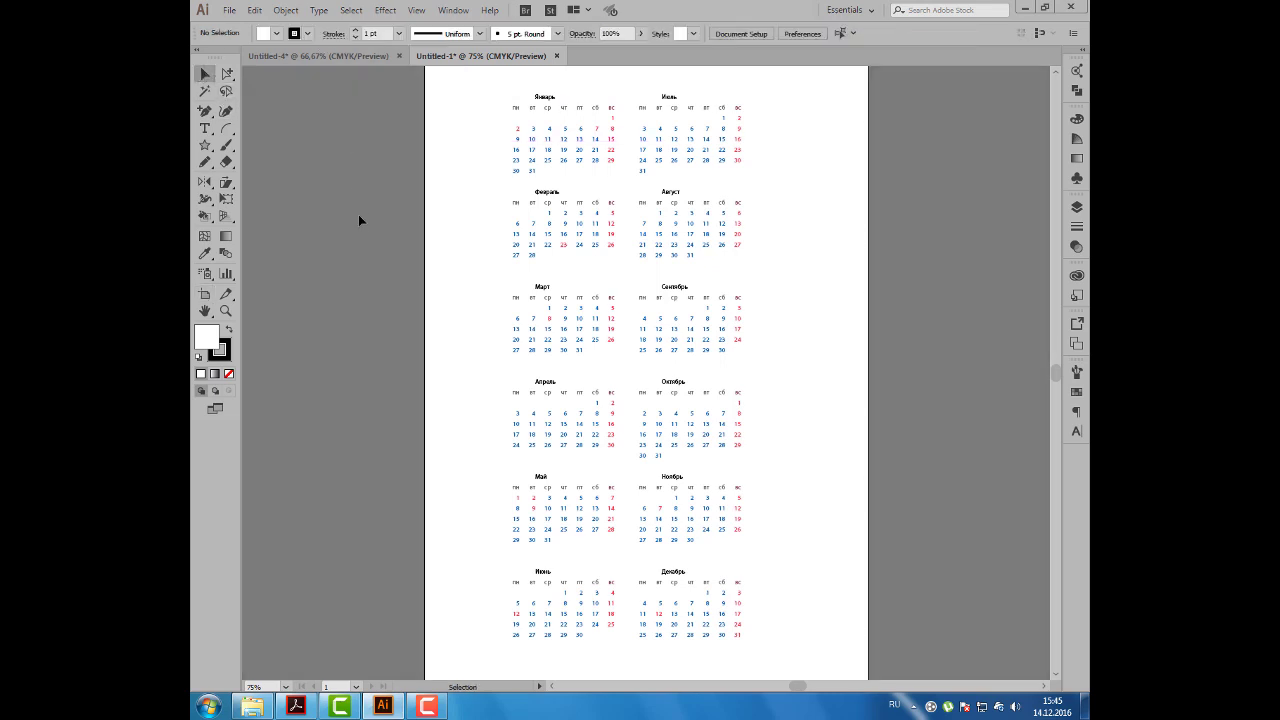
Drag the January–February blocks to the artboard's left and July–August to its right edge.
key("ctrl+minus")
scroll(569, 197, "right", 2)
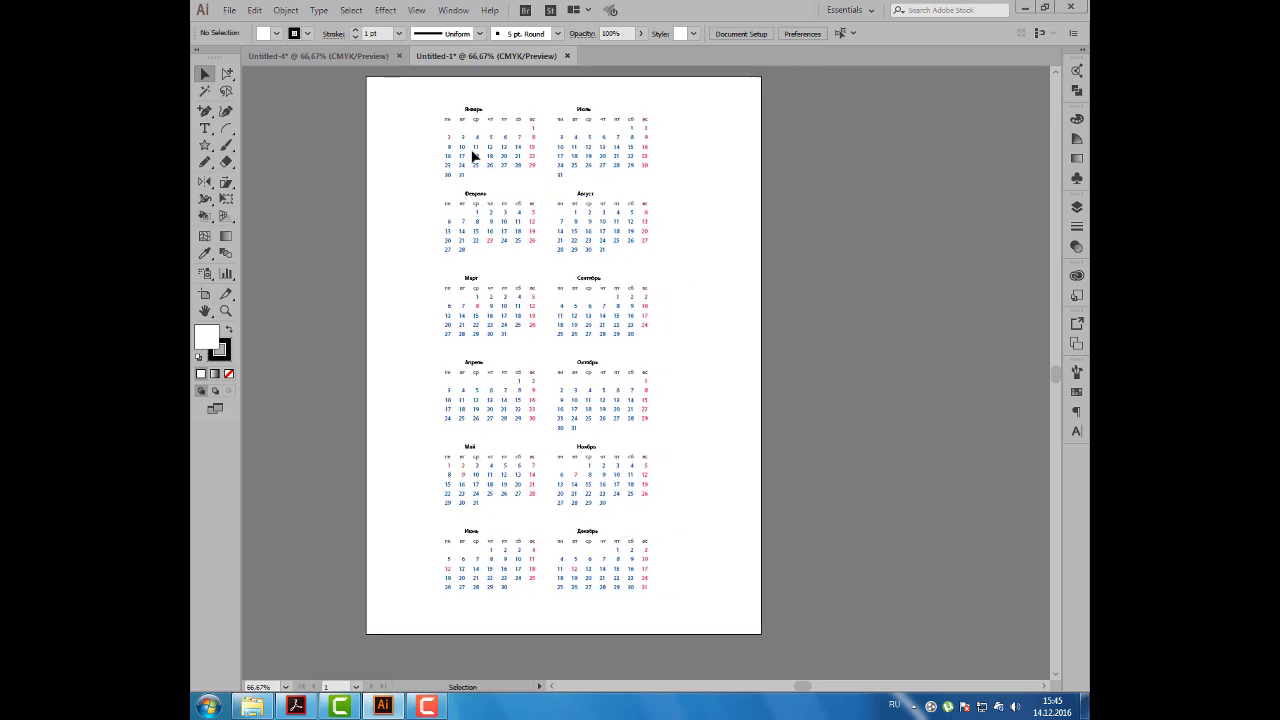
left_click_drag(443, 142, 474, 171)
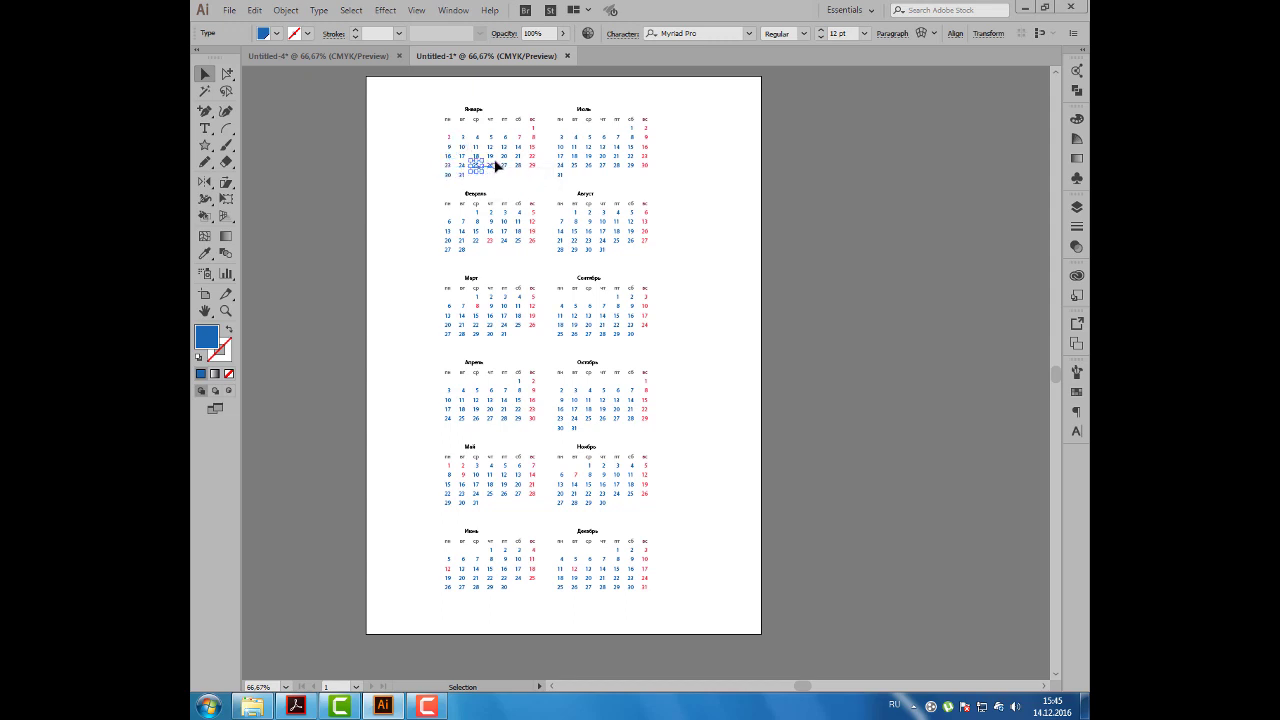
left_click(504, 157)
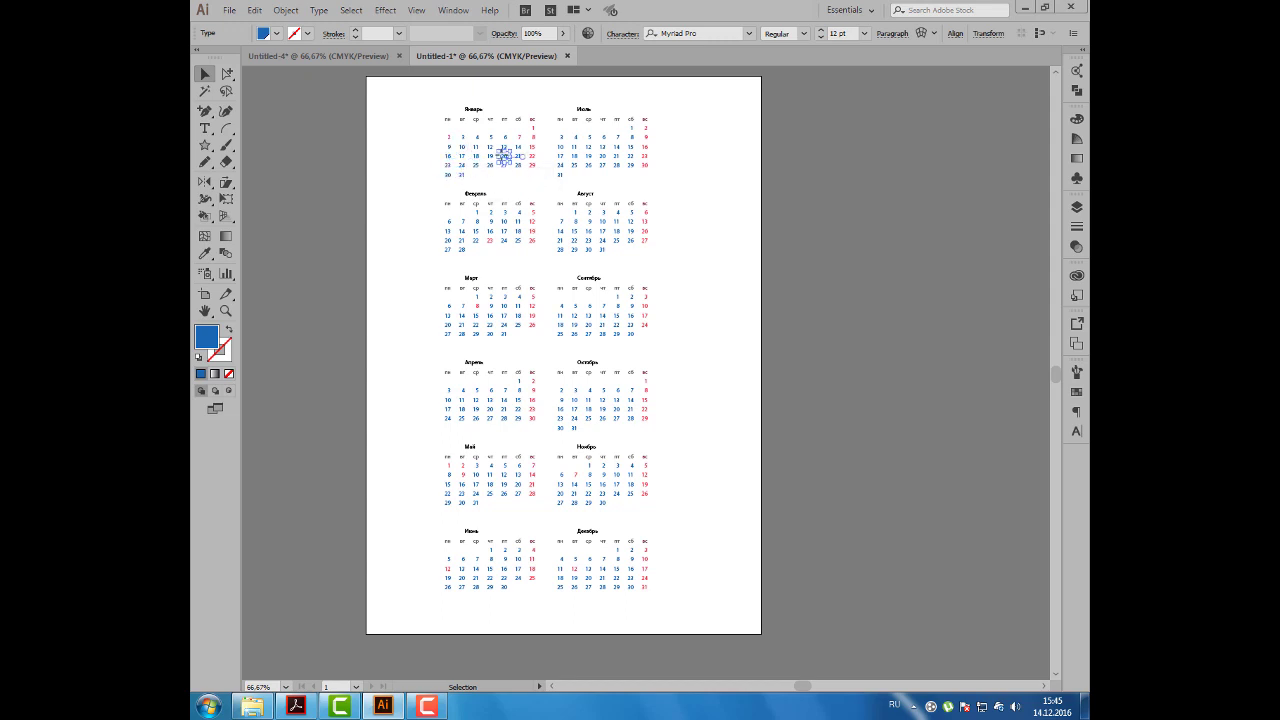
left_click(489, 142)
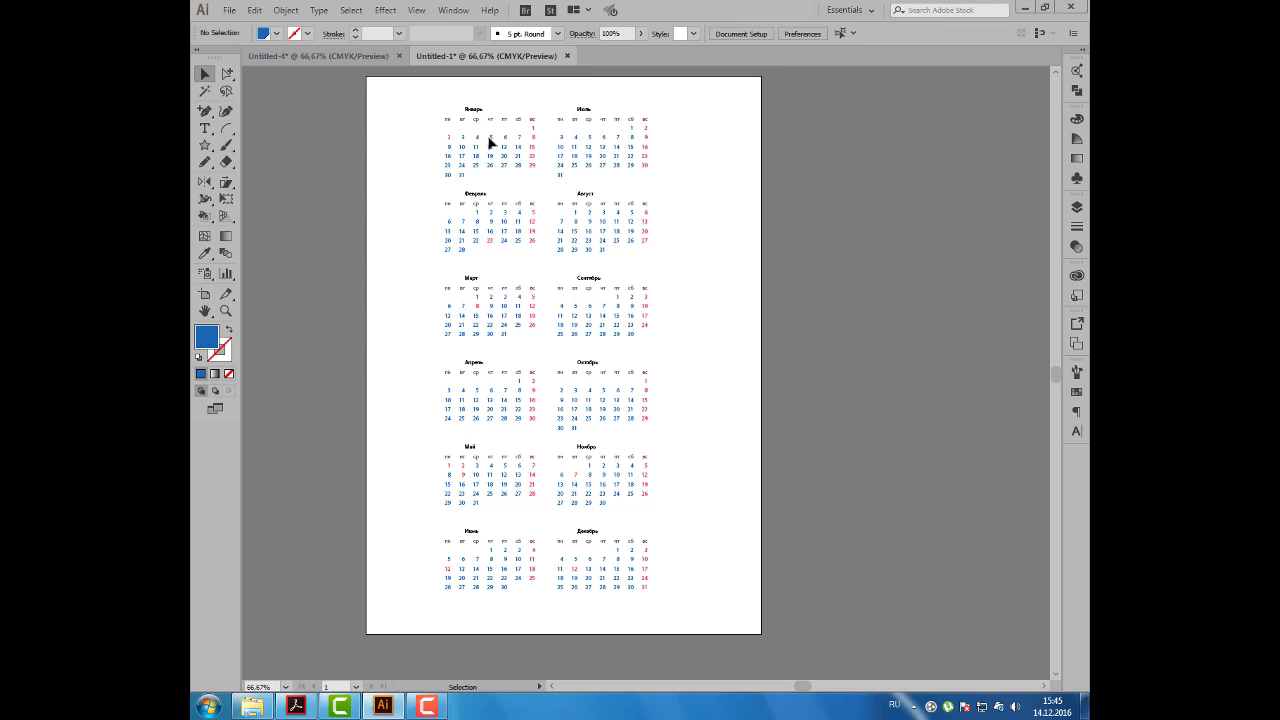
left_click_drag(437, 102, 538, 177)
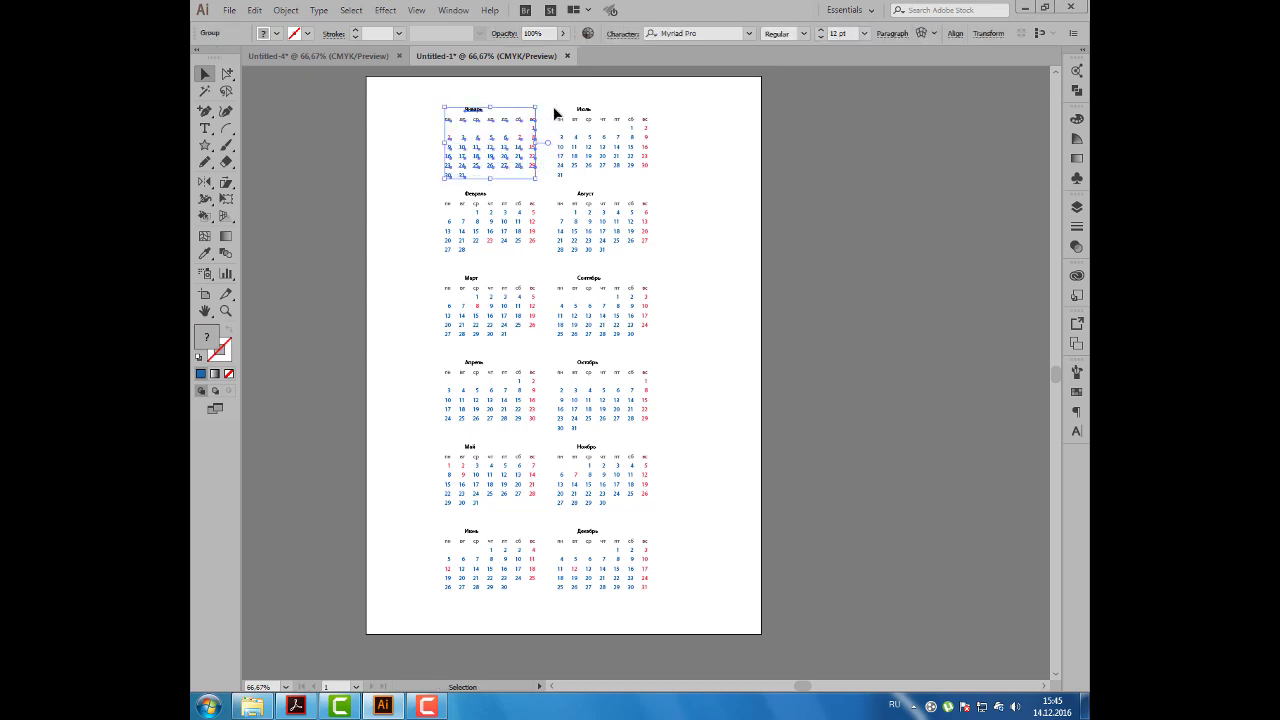
mouse_move(554, 100)
left_mouse_down()
mouse_move(648, 183)
mouse_move(555, 257)
left_mouse_up()
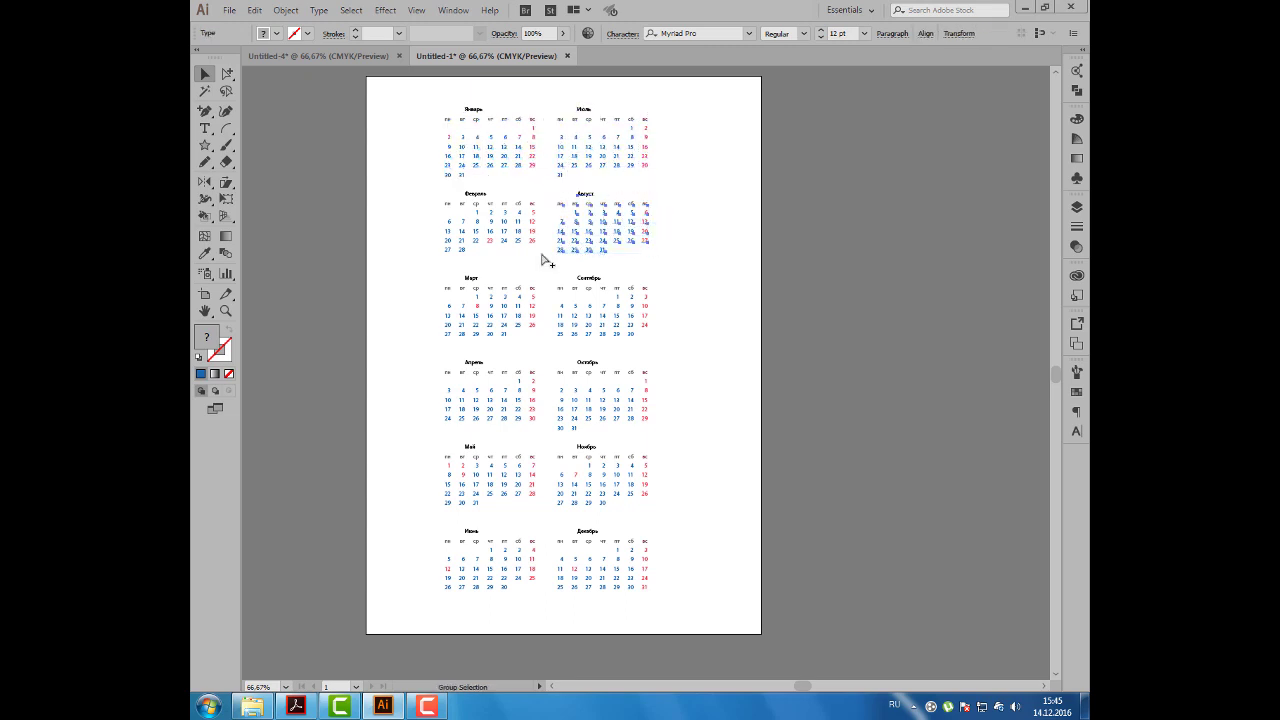
left_click_drag(424, 191, 535, 252)
left_click(477, 143, "shift")
left_click_drag(476, 143, 432, 143)
mouse_move(550, 99)
left_mouse_down()
mouse_move(650, 250)
mouse_move(646, 226)
mouse_move(730, 226)
left_mouse_up()
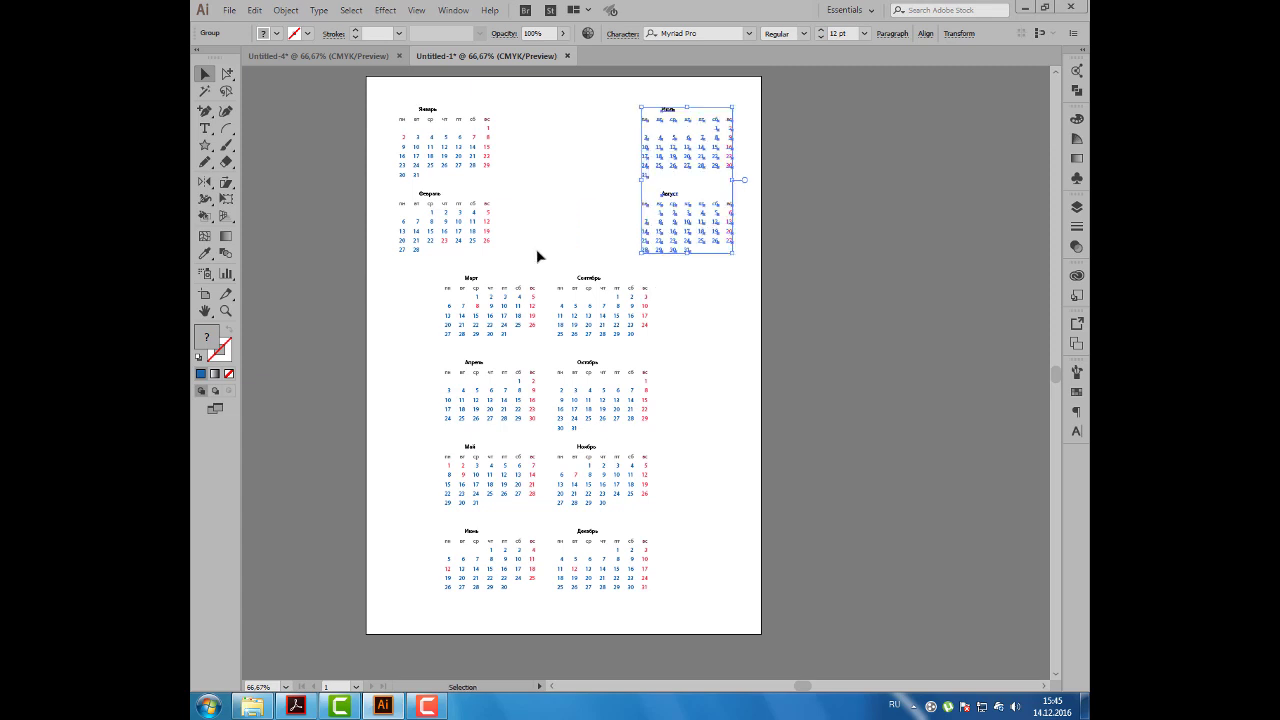
left_click(537, 187)
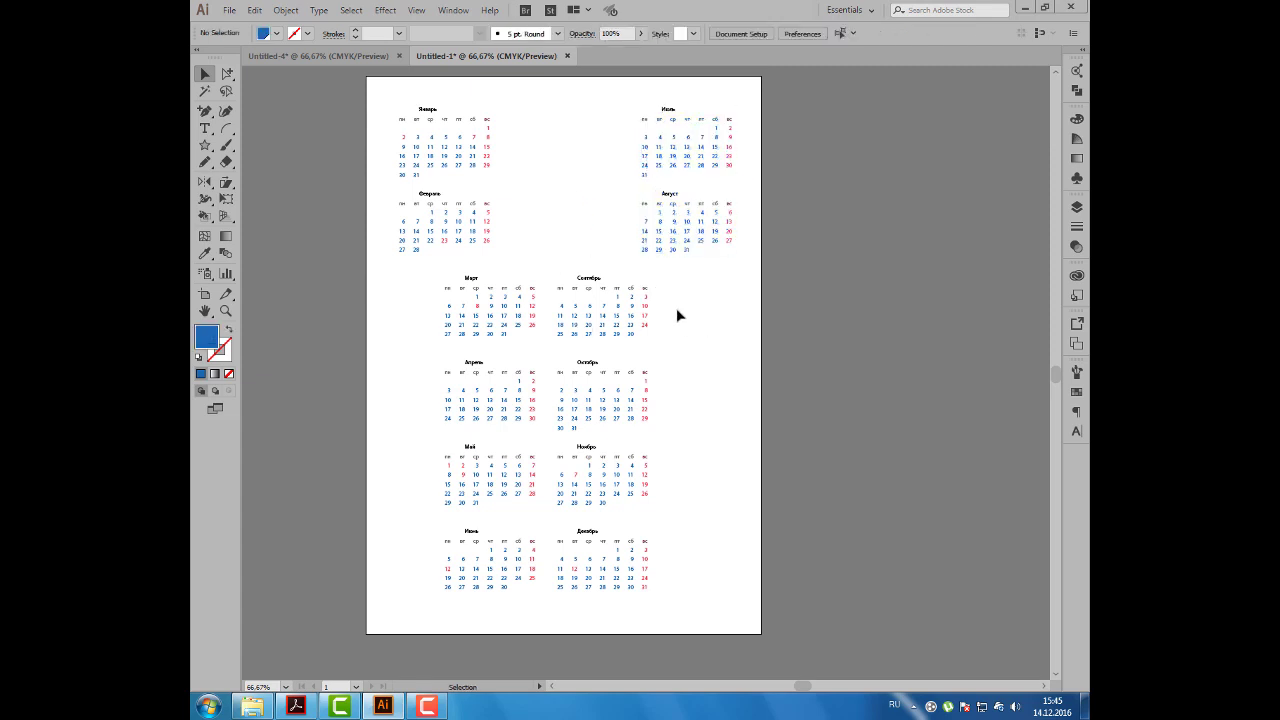